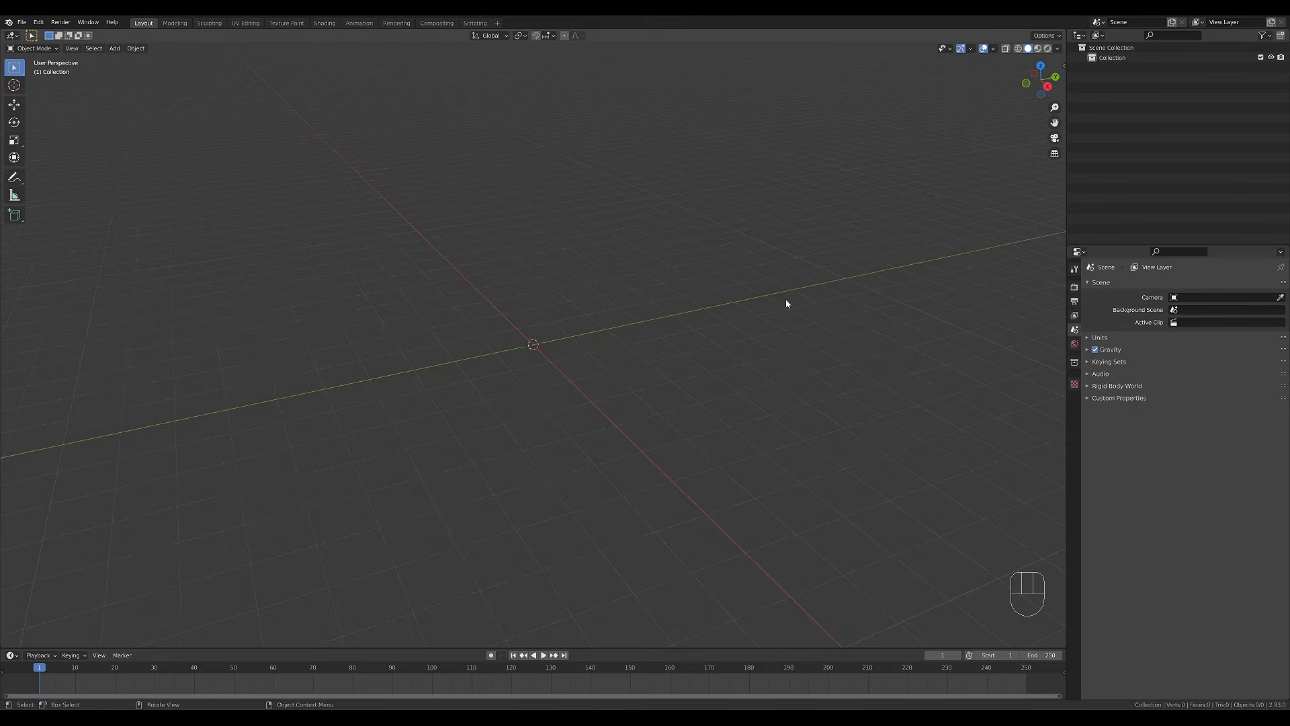
Add a cylinder mesh at the world origin.
key("shift+a")
mouse_move(616, 291)
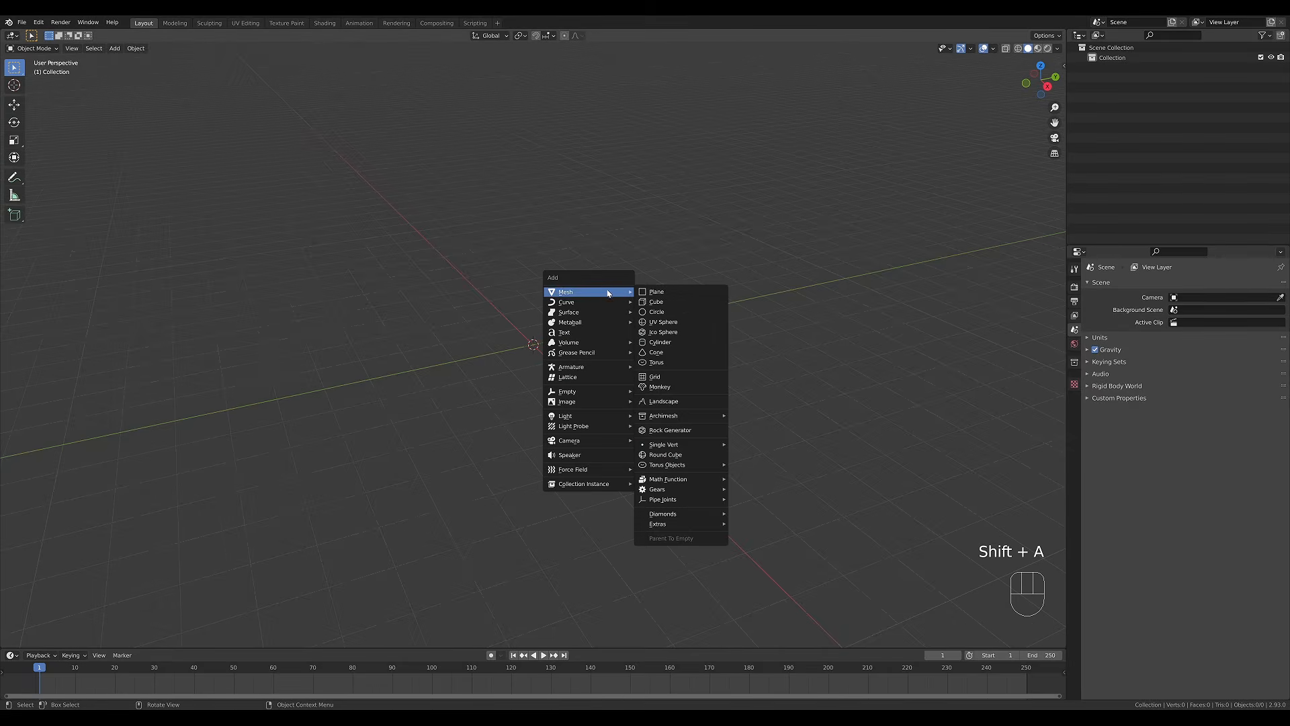
left_click(666, 343)
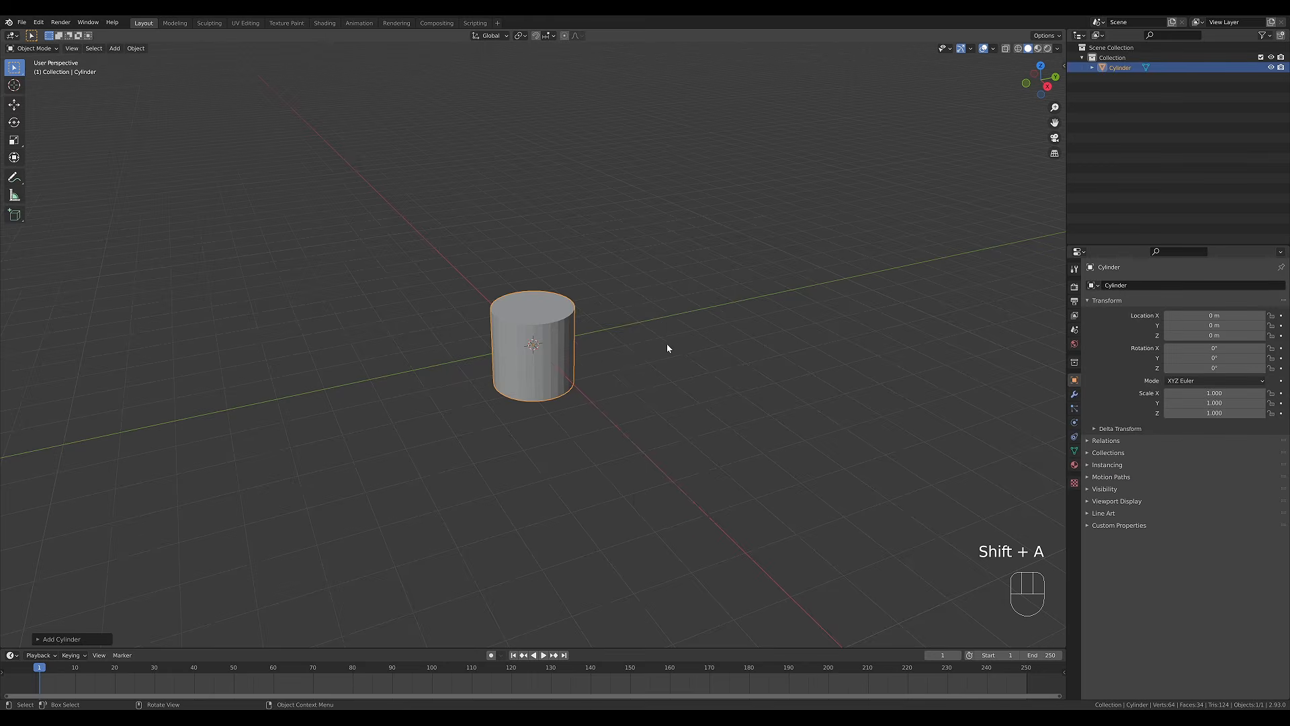
scroll(605, 363, "up", 5)
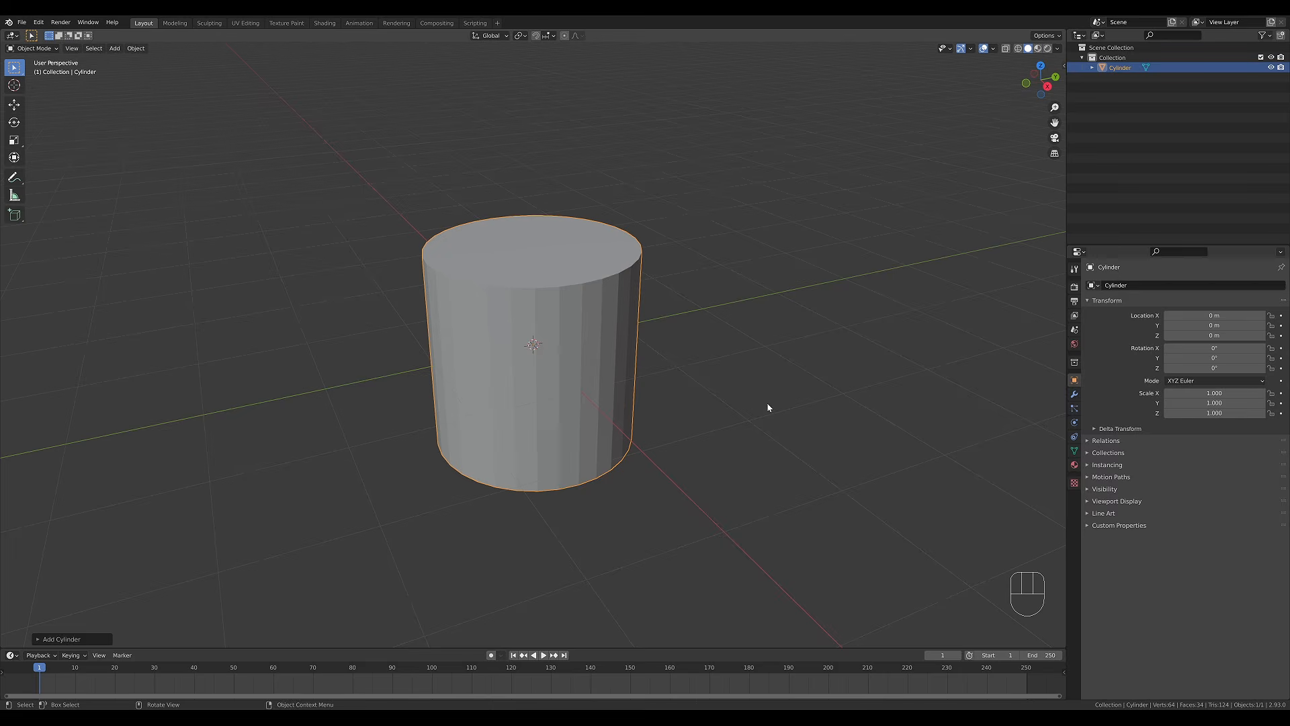
In Edit Mode, flatten the cylinder along the Z axis to roughly half its height.
key("Tab")
key("s")
key("z")
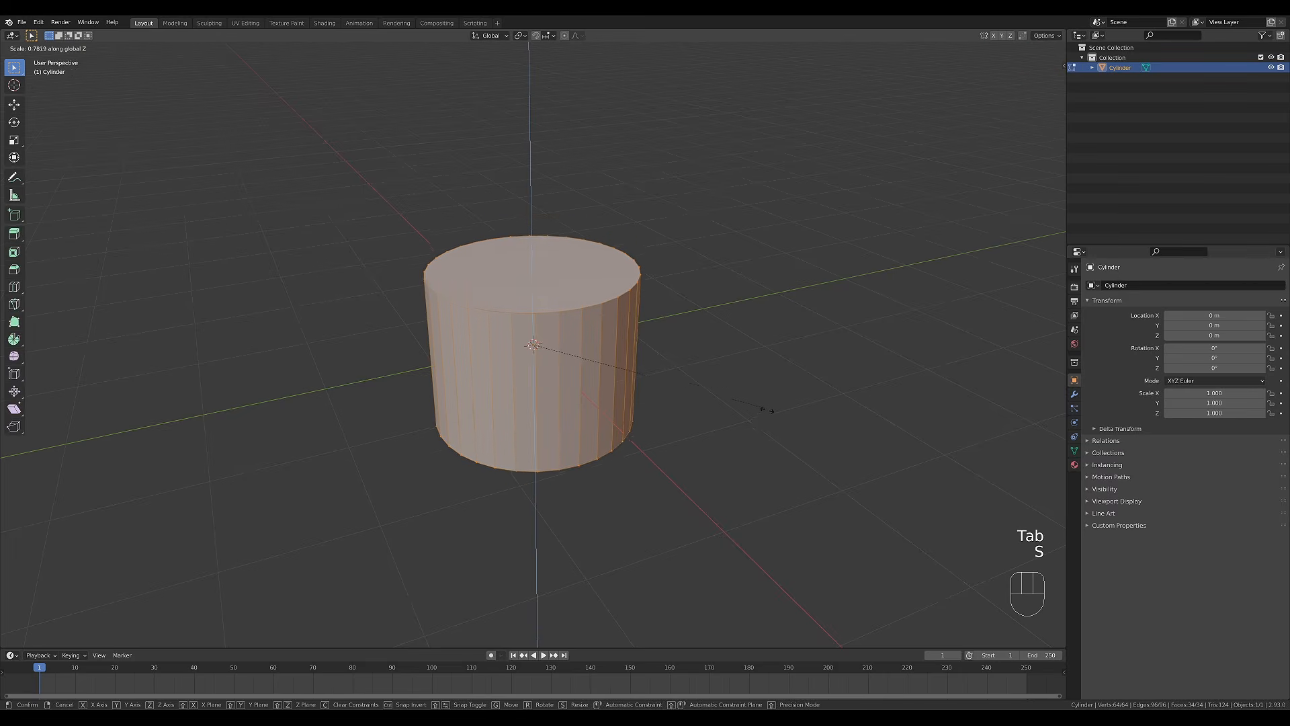
left_click(658, 395)
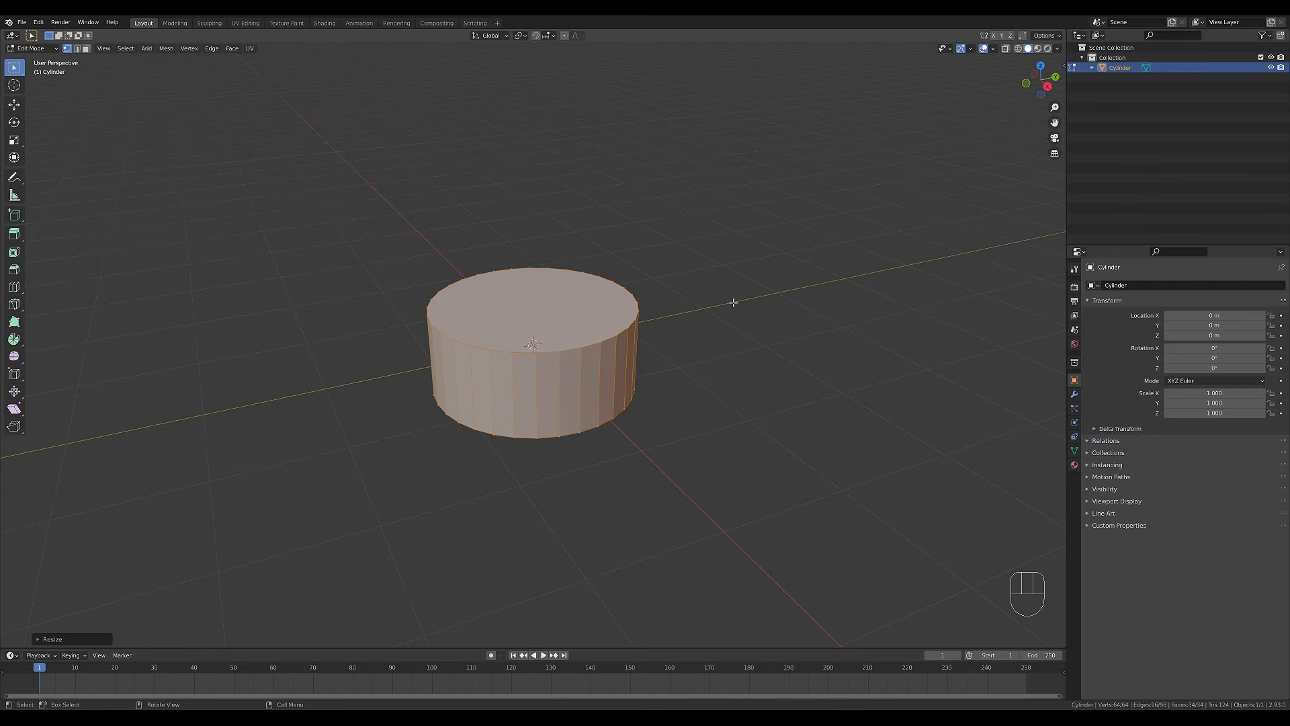
Return to Object Mode and rotate the cylinder 90° about the Y axis.
key("Tab")
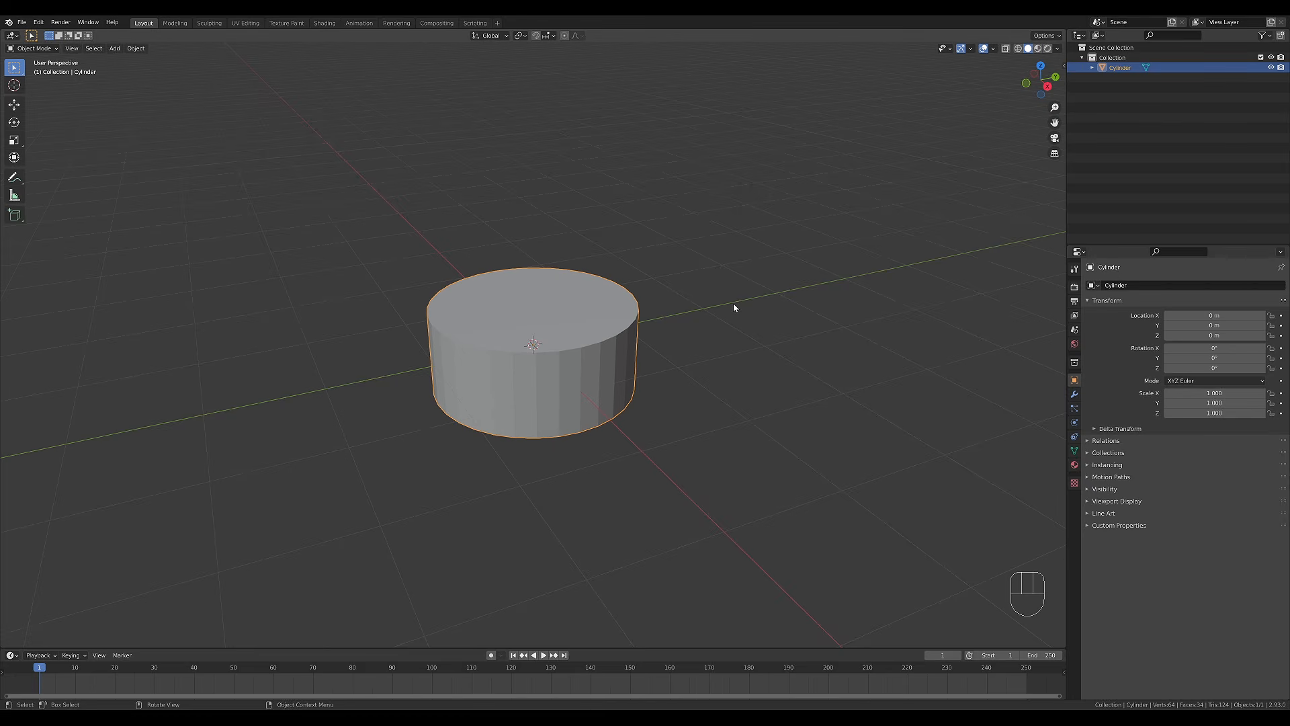
type("ry90")
left_click(734, 304)
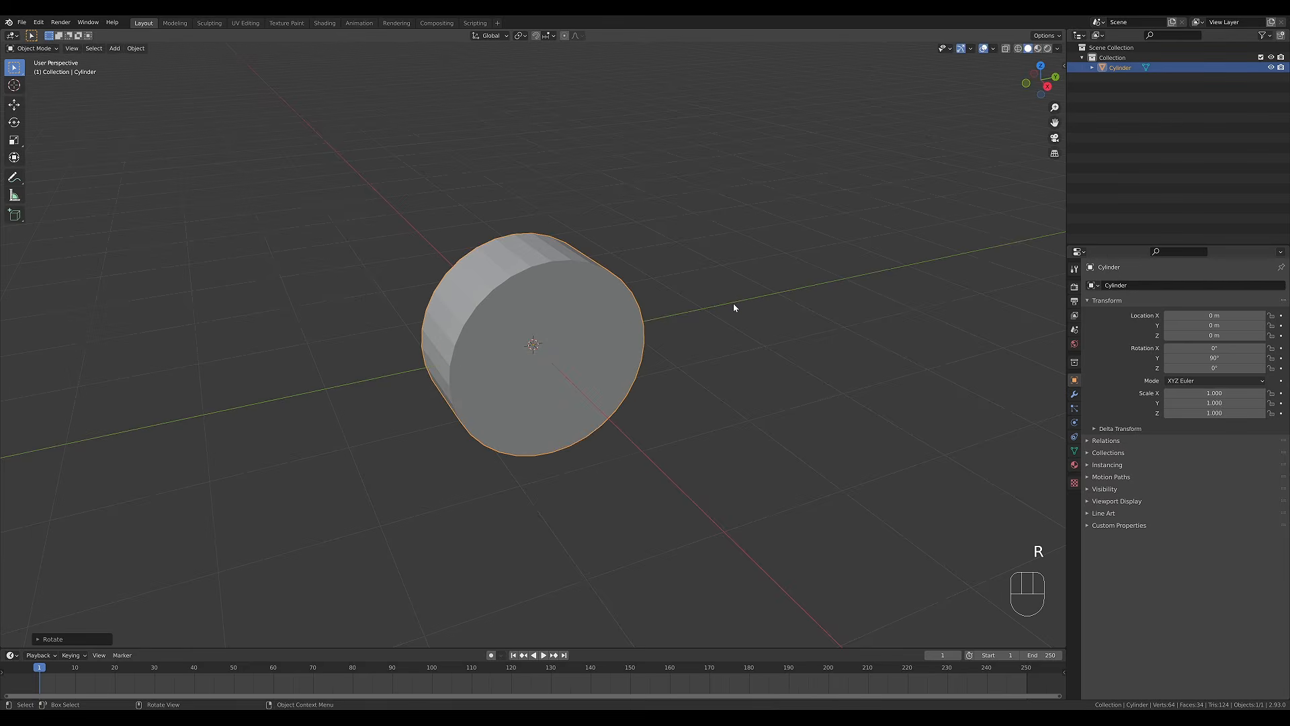
Bevel both outer rim edge loops of the cylinder with 2 segments and a width of about 0.145 m.
middle_click_drag(697, 276, 679, 280)
key("Tab")
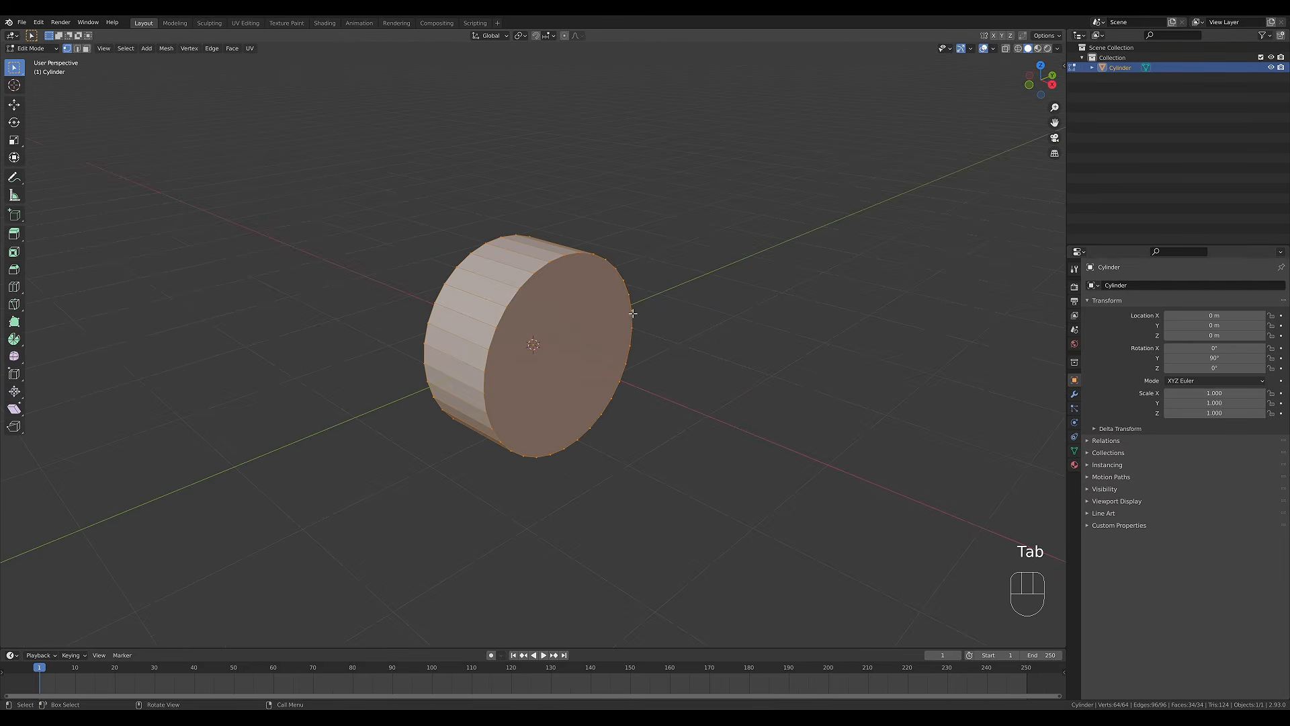
left_click(77, 49)
left_click(495, 390, "alt")
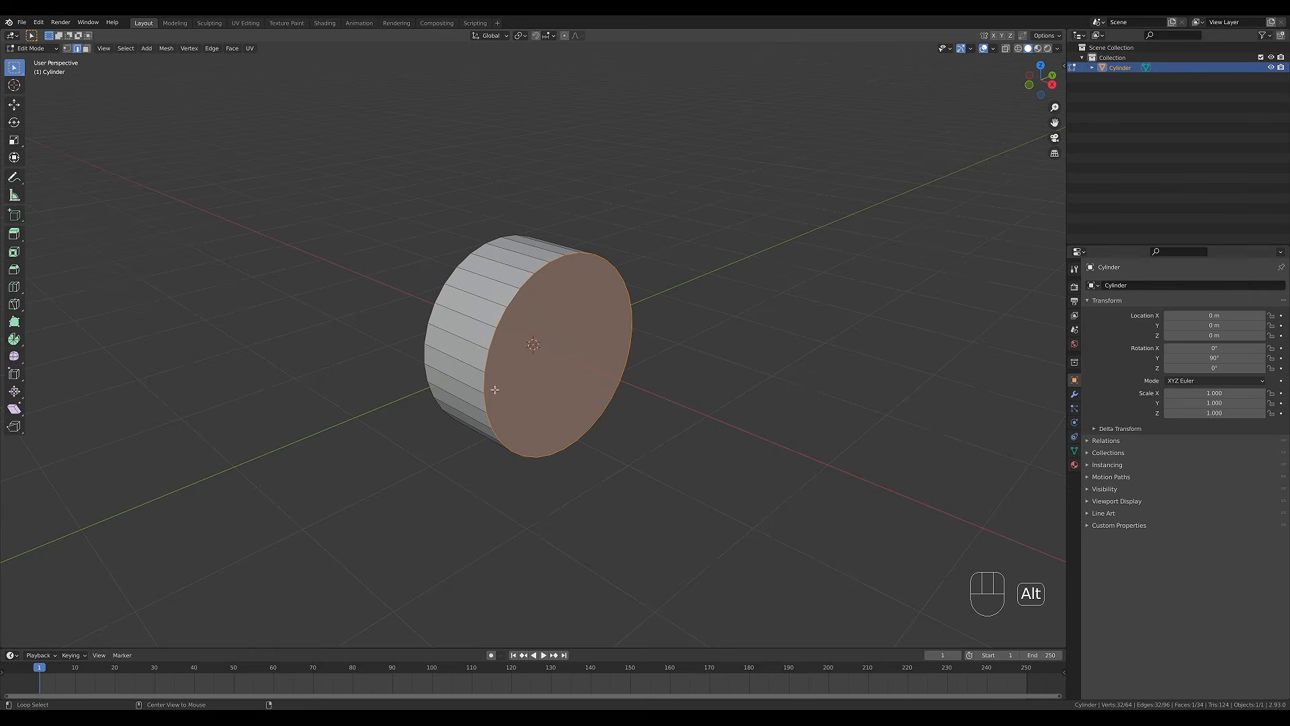
left_click(448, 274, "alt+shift")
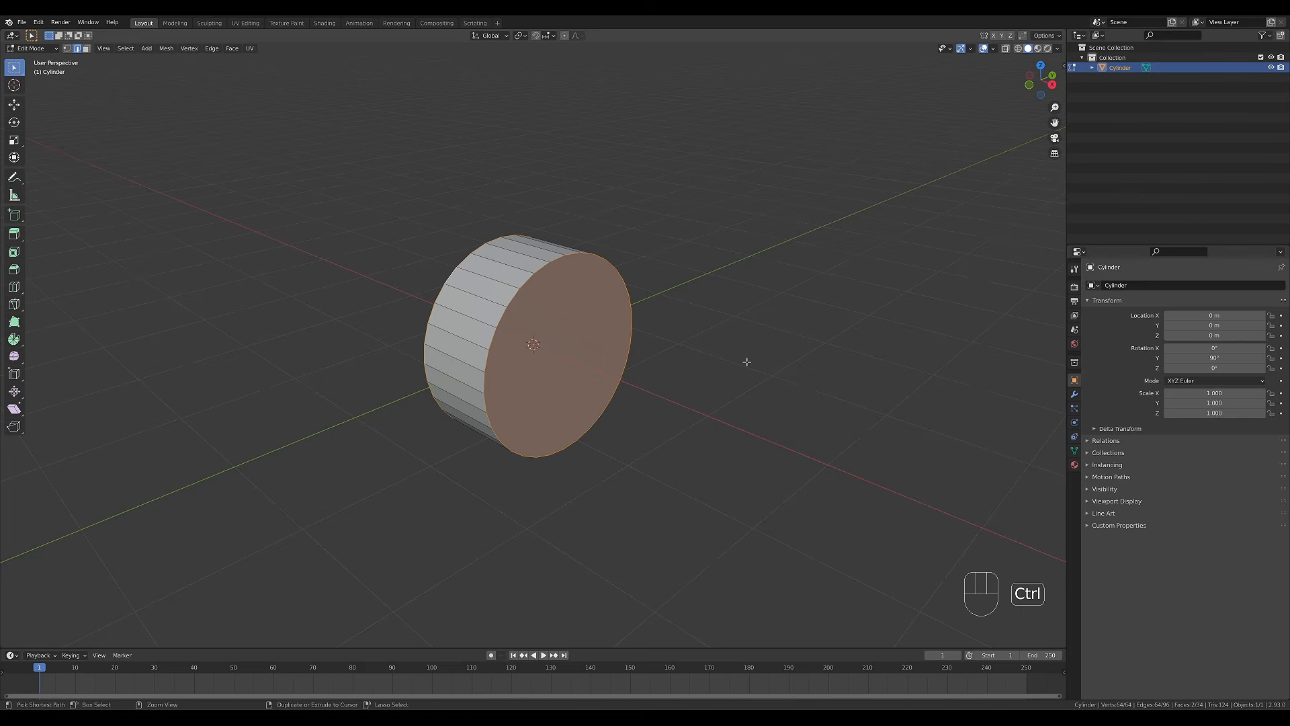
key("ctrl+b")
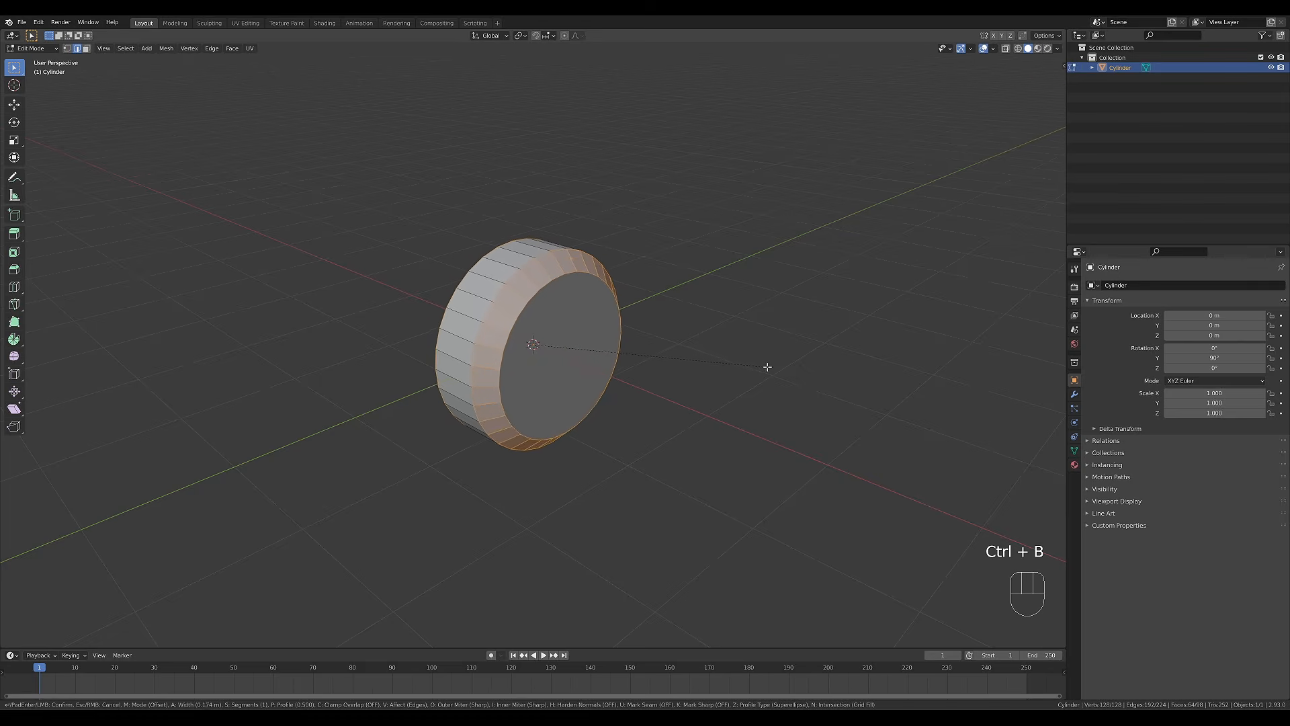
scroll(761, 367, "up", 1)
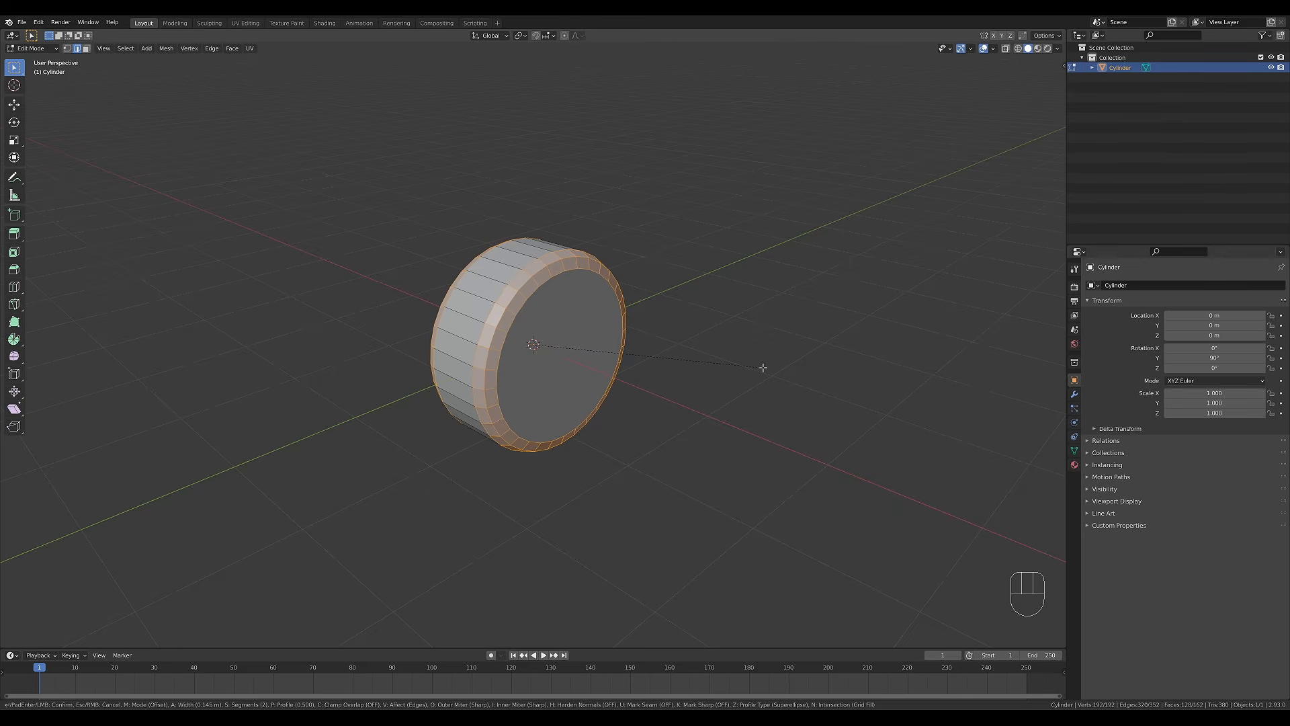
left_click(762, 368)
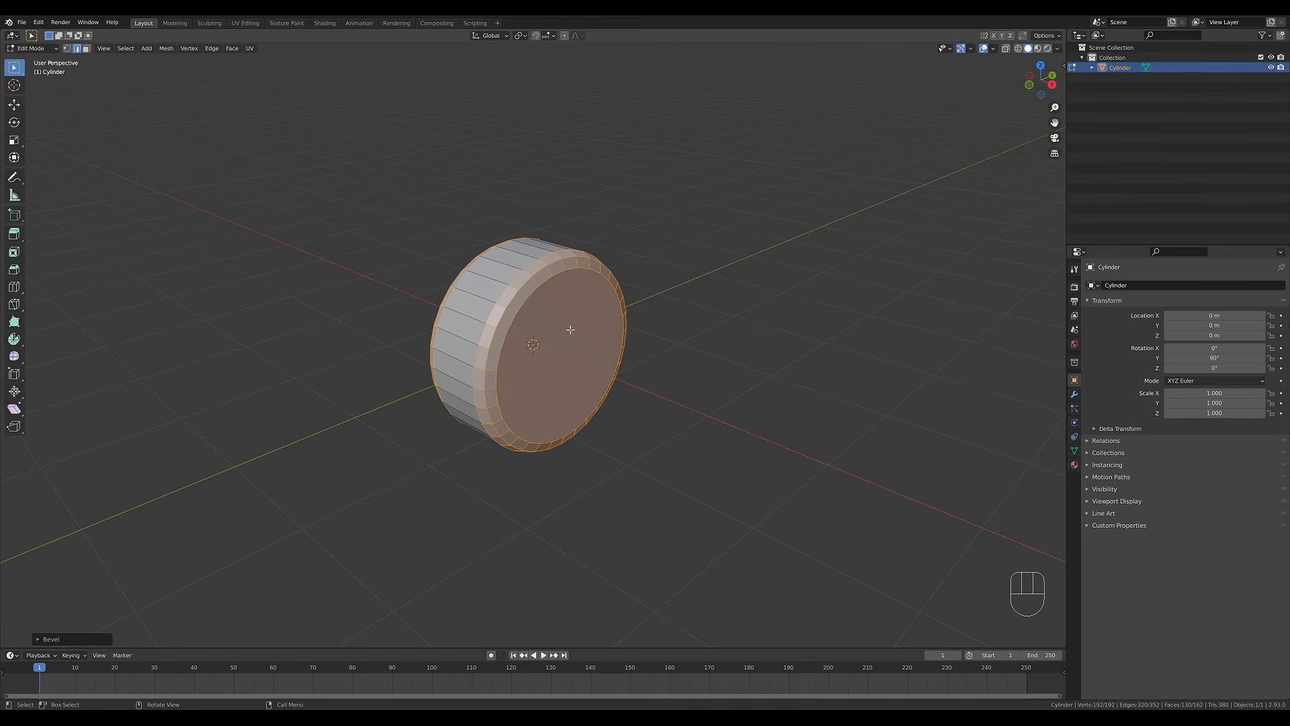
Select the cylinder's front cap face and move it outward along the X axis by about 0.03 m.
left_click(85, 48)
left_click(584, 368)
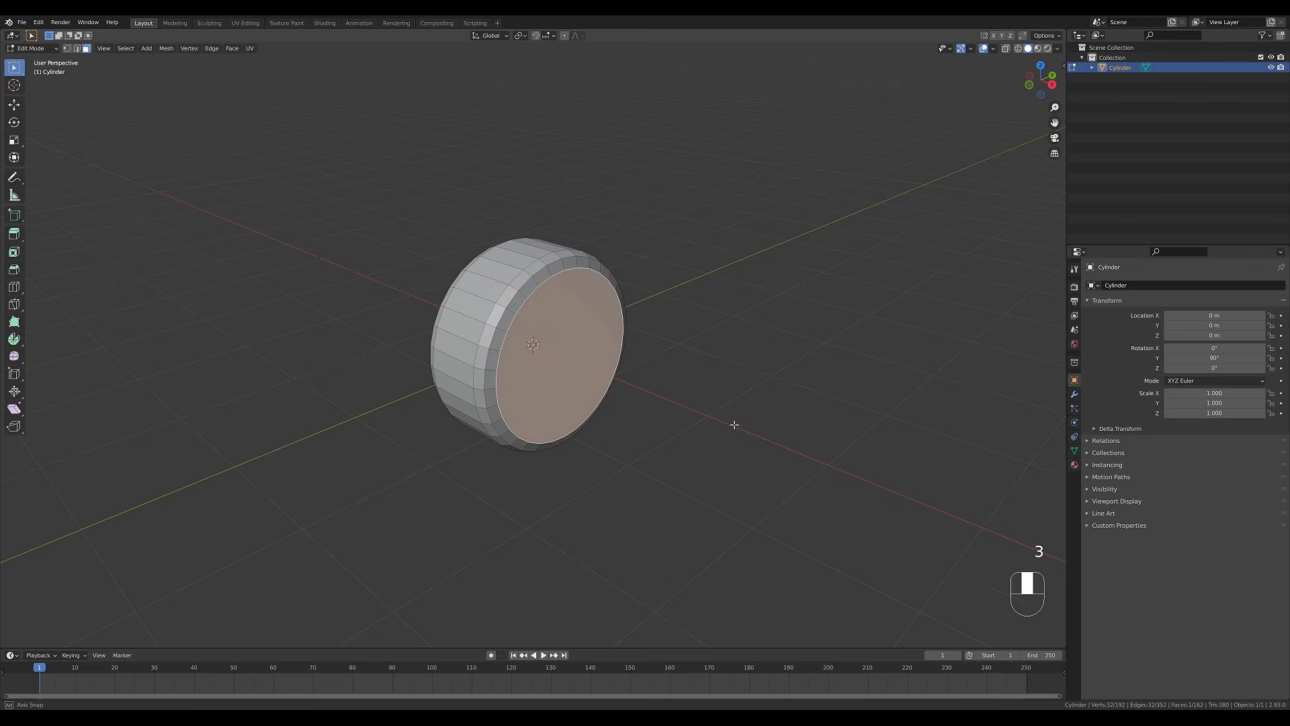
middle_click_drag(735, 426, 764, 427)
key("g")
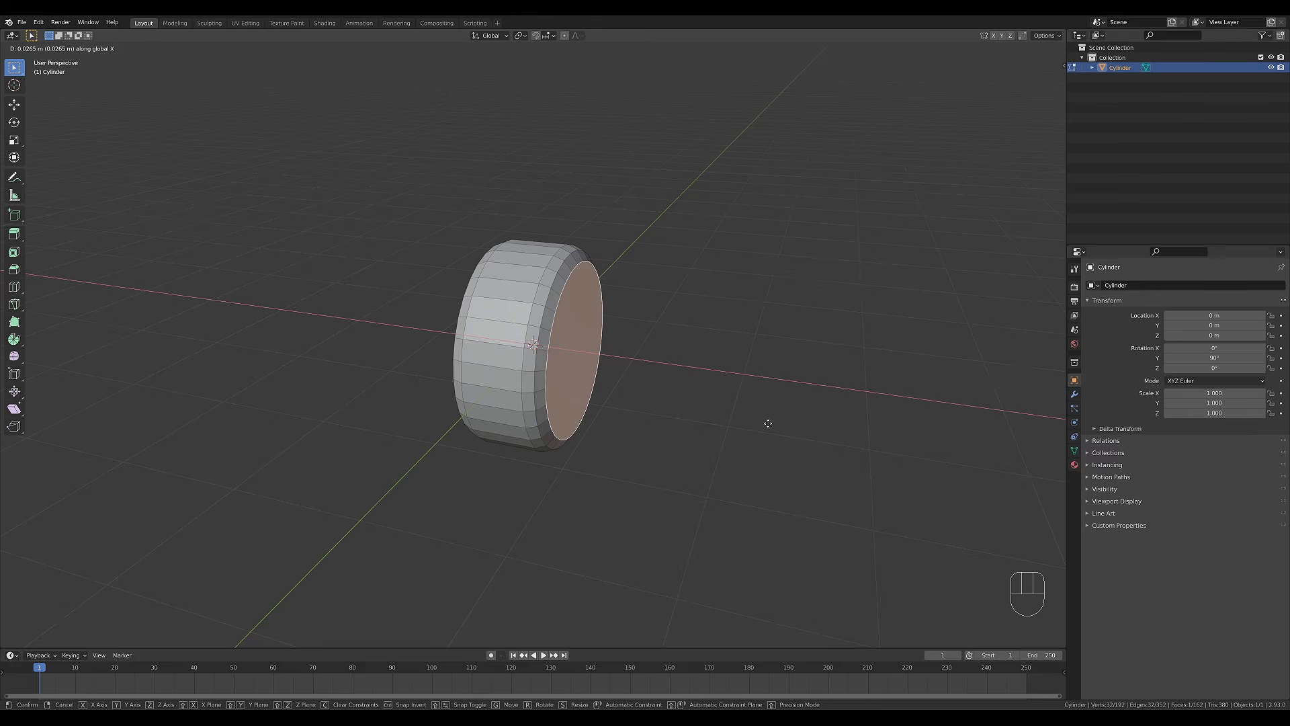
left_click(768, 423)
Inset the front cap face and extrude it about 0.2 m inward to form the rim recess.
key("i")
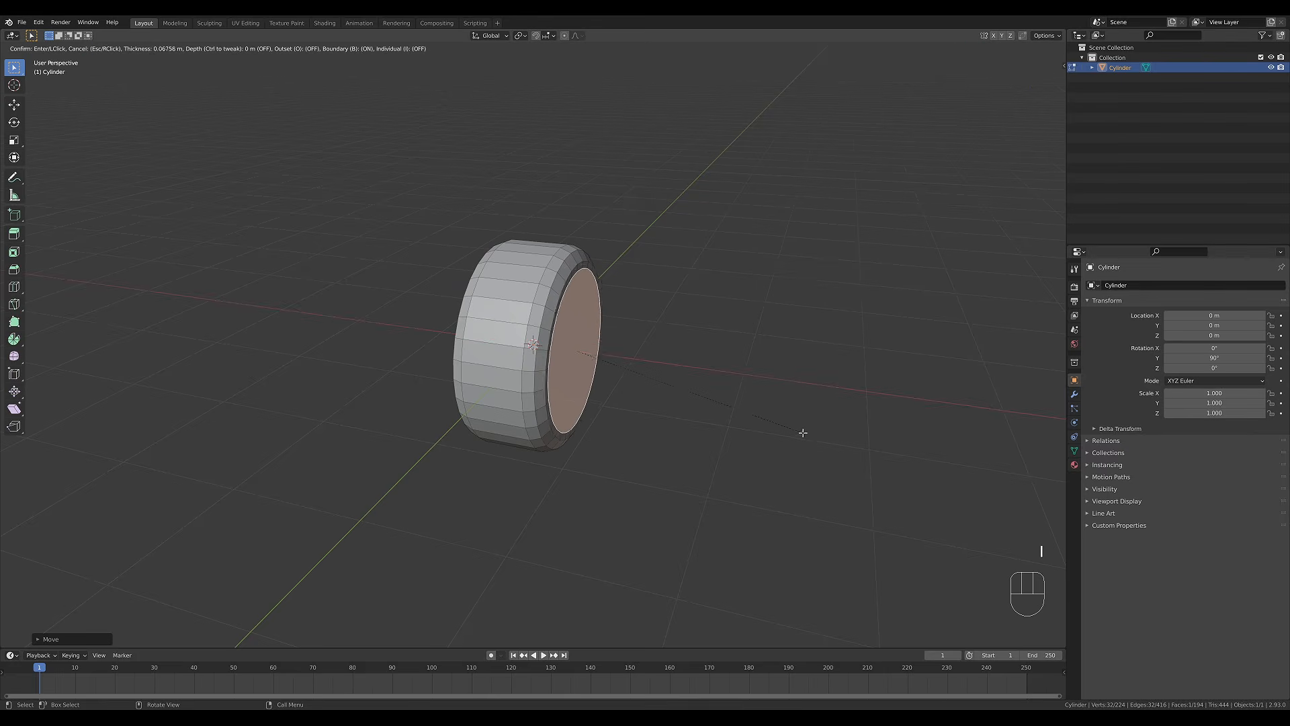
left_click(785, 426)
key("e")
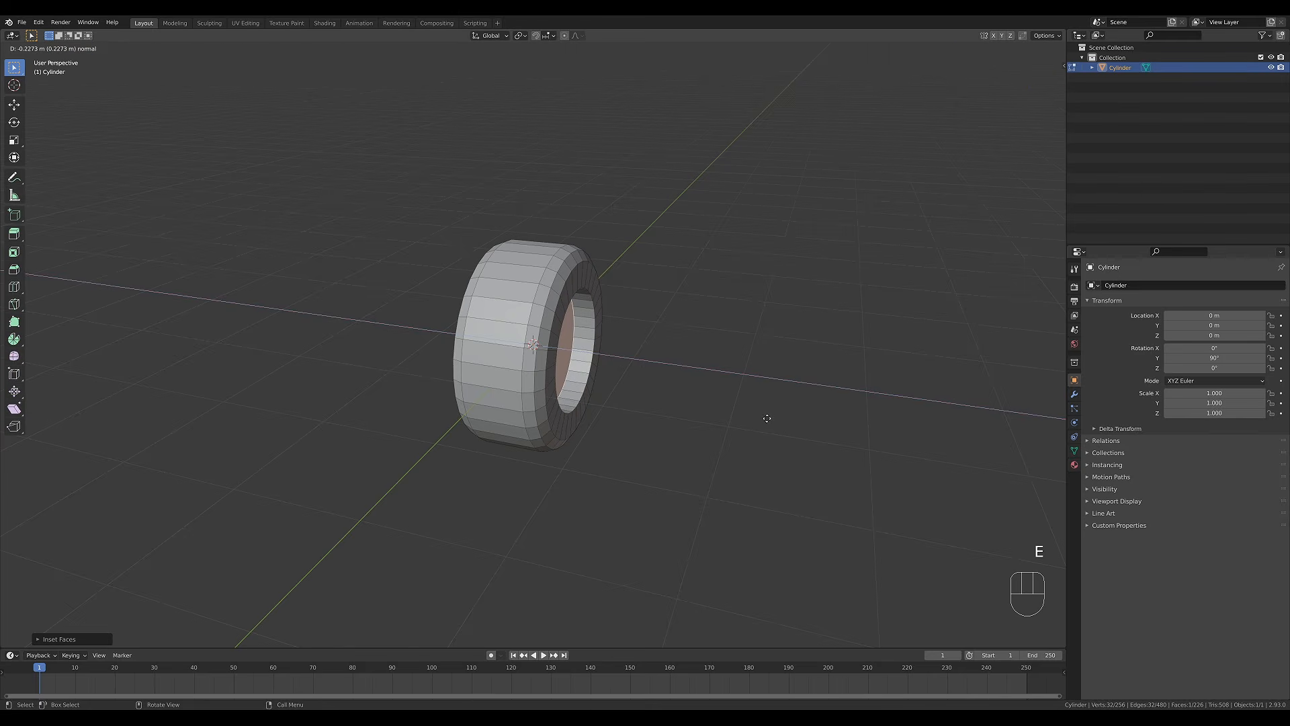
left_click(770, 419)
middle_click_drag(771, 418, 748, 398)
Undo the last operation and inset the recessed face by about 0.29 m to form a central hub face.
key("ctrl+z")
key("i")
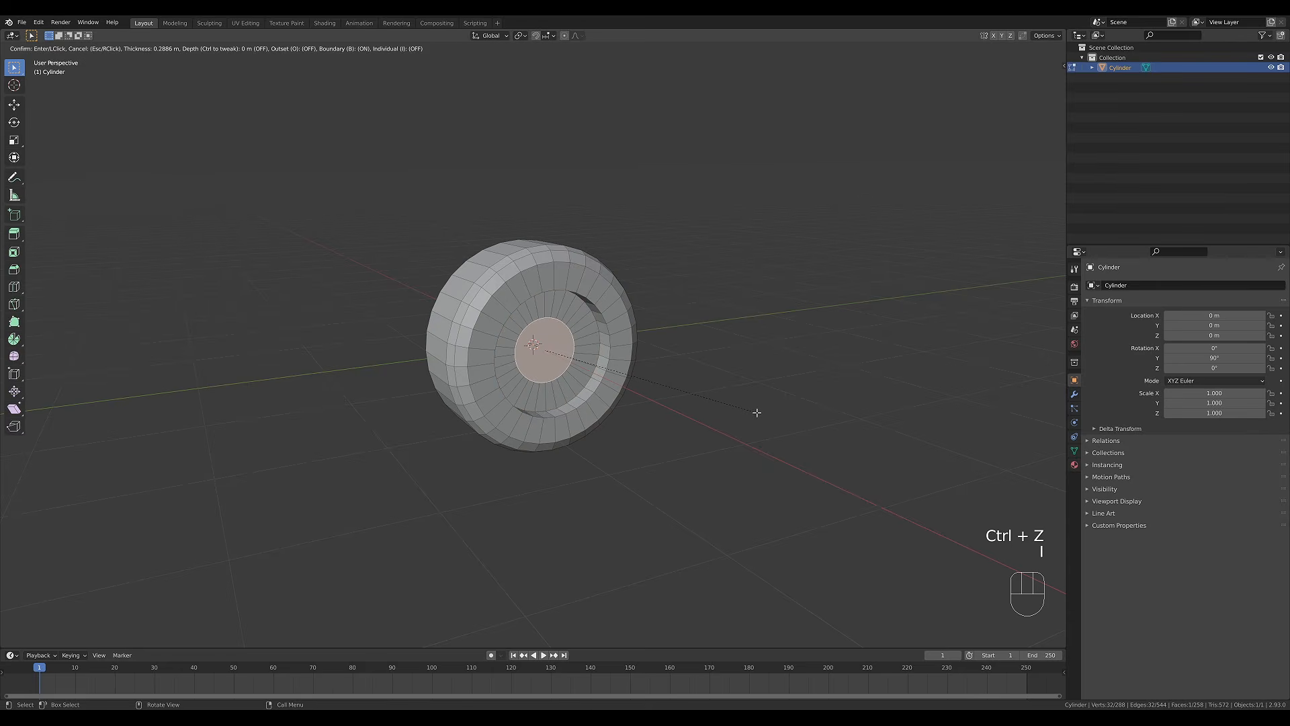
left_click(757, 412)
middle_click_drag(757, 412, 777, 423)
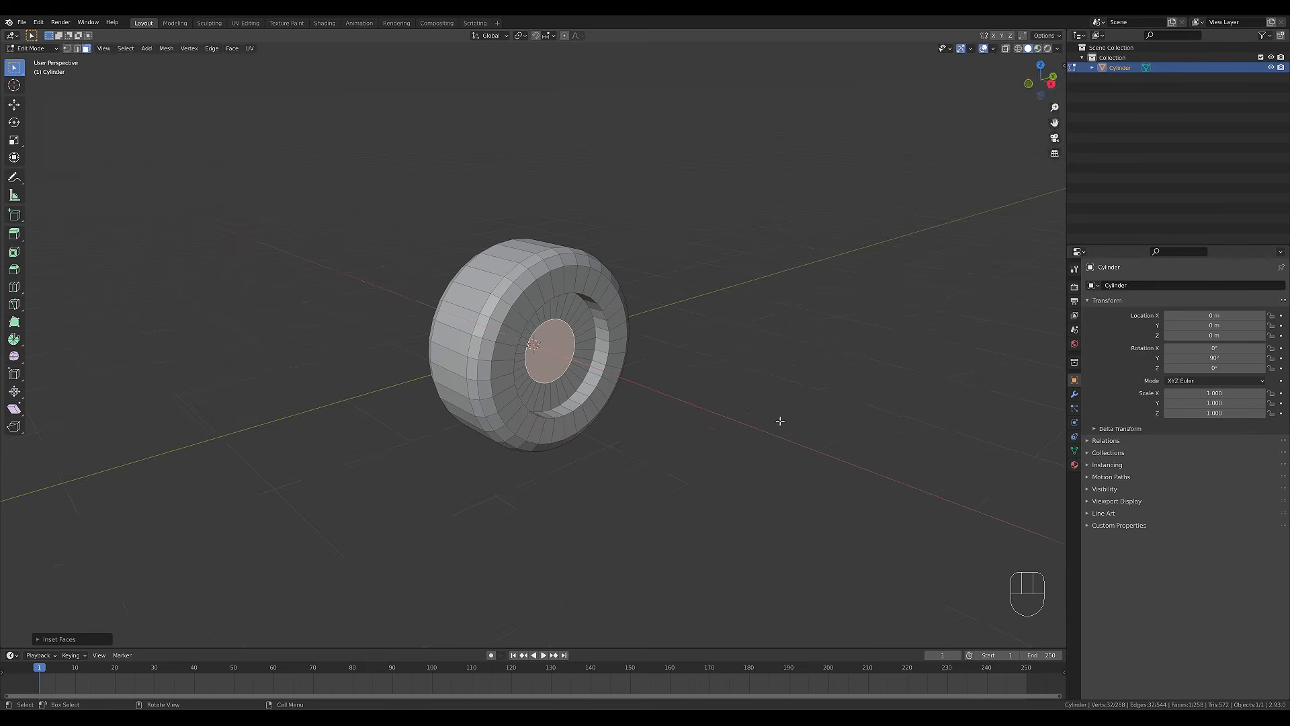
Move the hub face outward along the X axis by about 0.2 m, then fine-tune its depth along X.
key("g")
key("x")
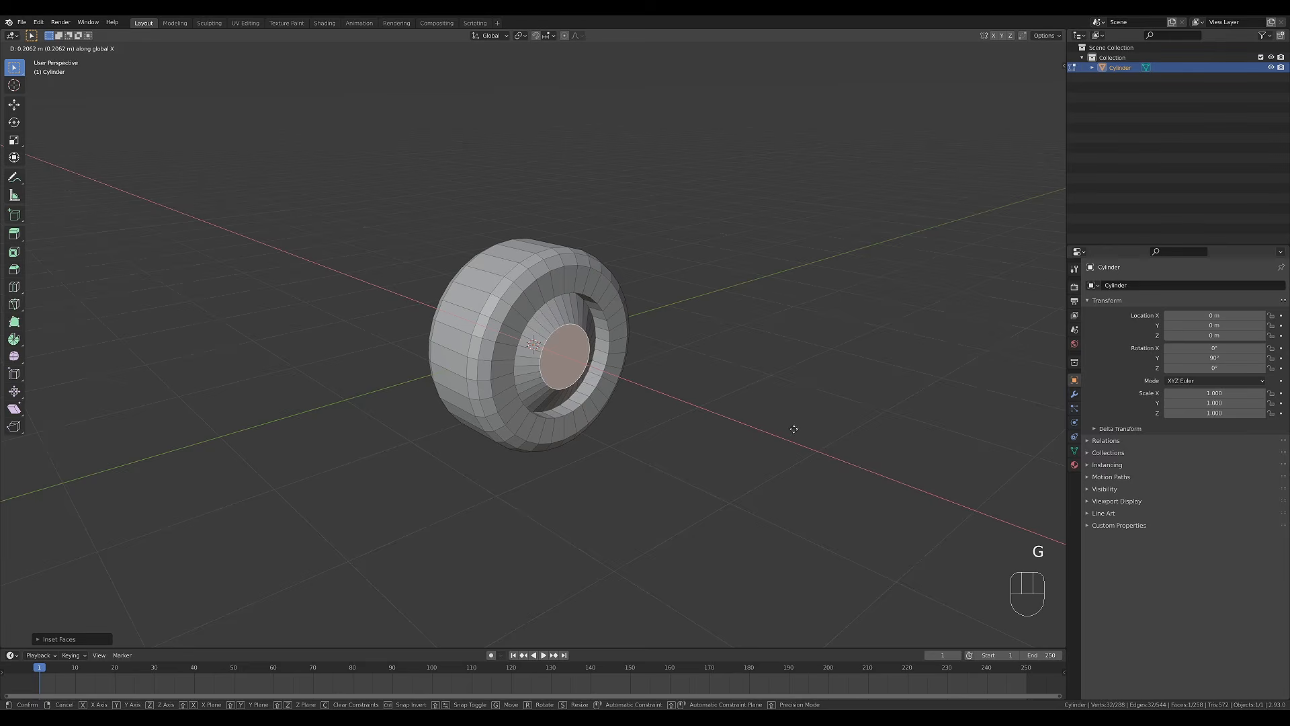
left_click(792, 431)
middle_click_drag(792, 431, 787, 400)
key("g")
key("x")
left_click(779, 398)
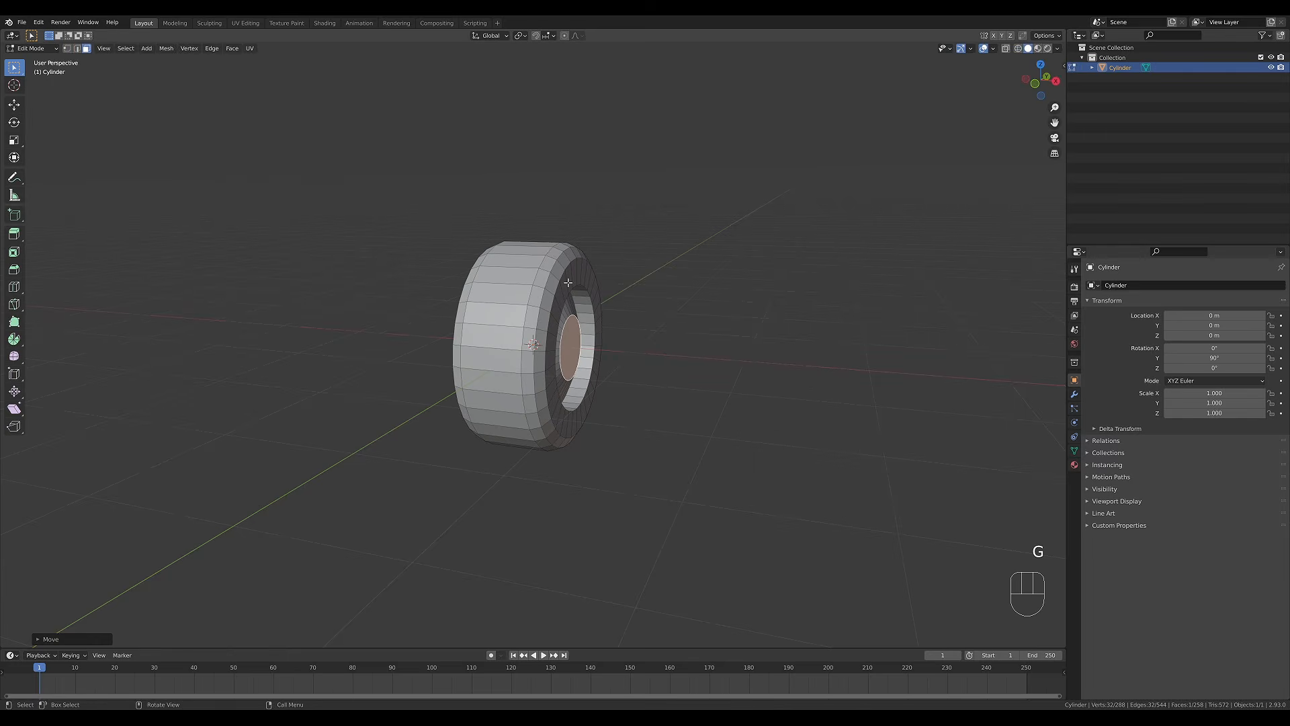
Add a centred loop cut around the flat sidewall ring and move it outward along the X axis by about 0.02 m.
middle_click_drag(746, 335, 710, 346)
scroll(719, 346, "up", 1)
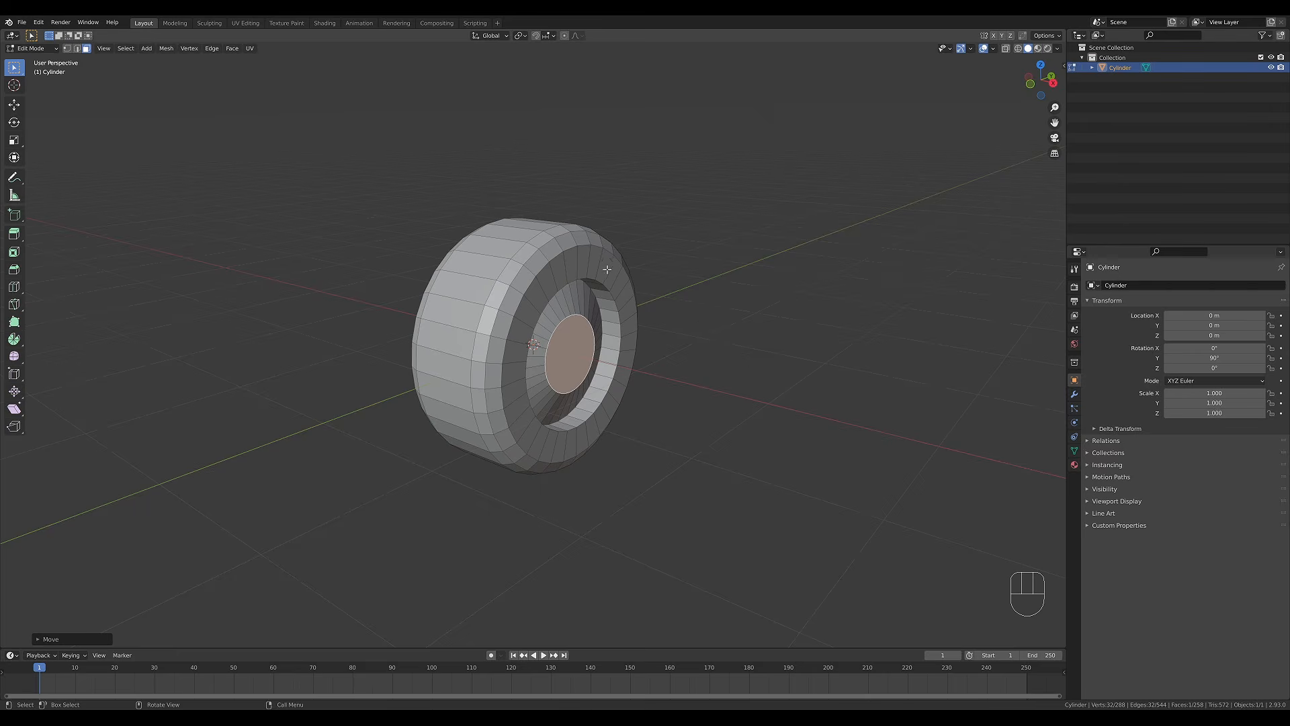
key("ctrl+r")
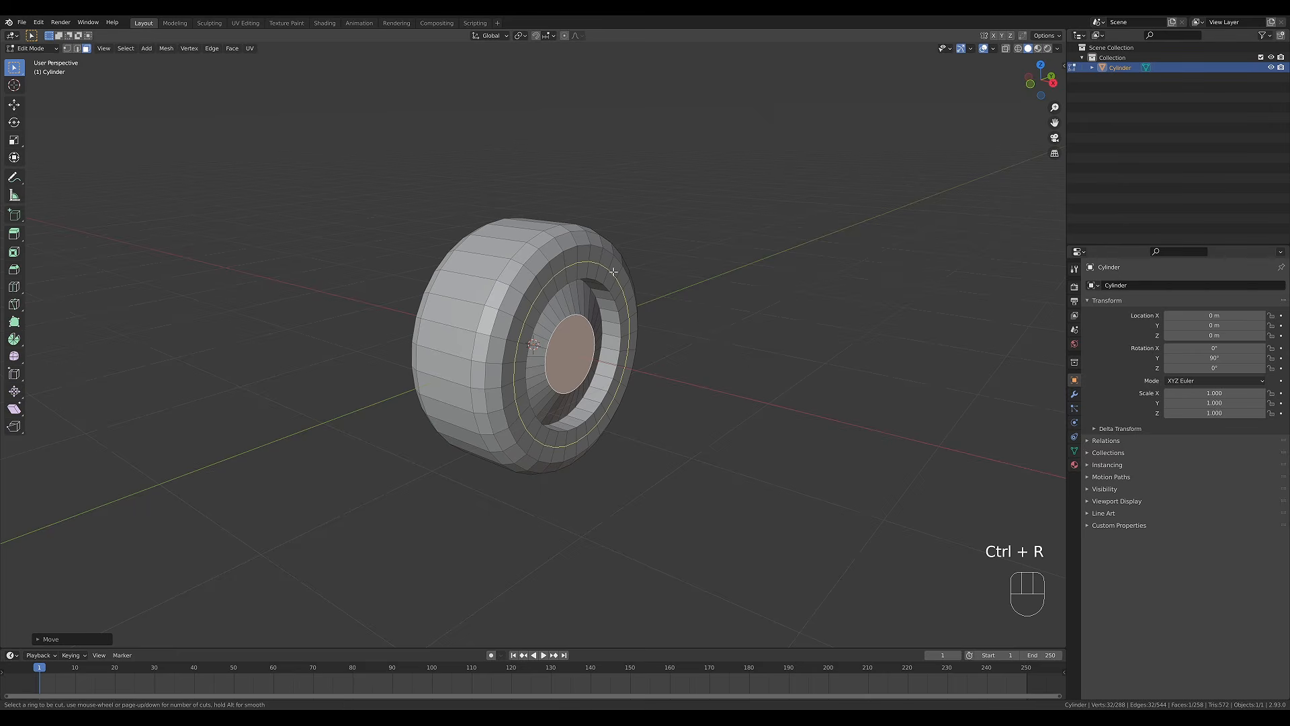
left_click(613, 271)
left_click(873, 305)
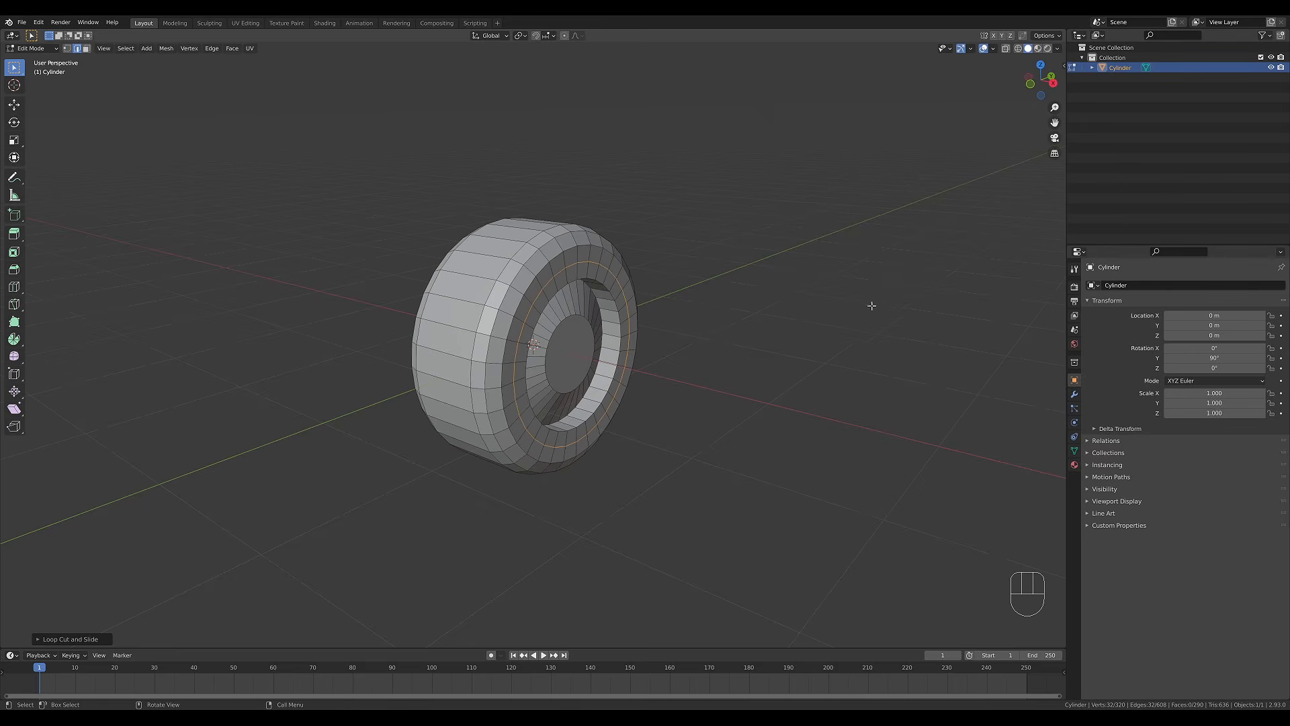
middle_click_drag(702, 322, 758, 326)
key("g")
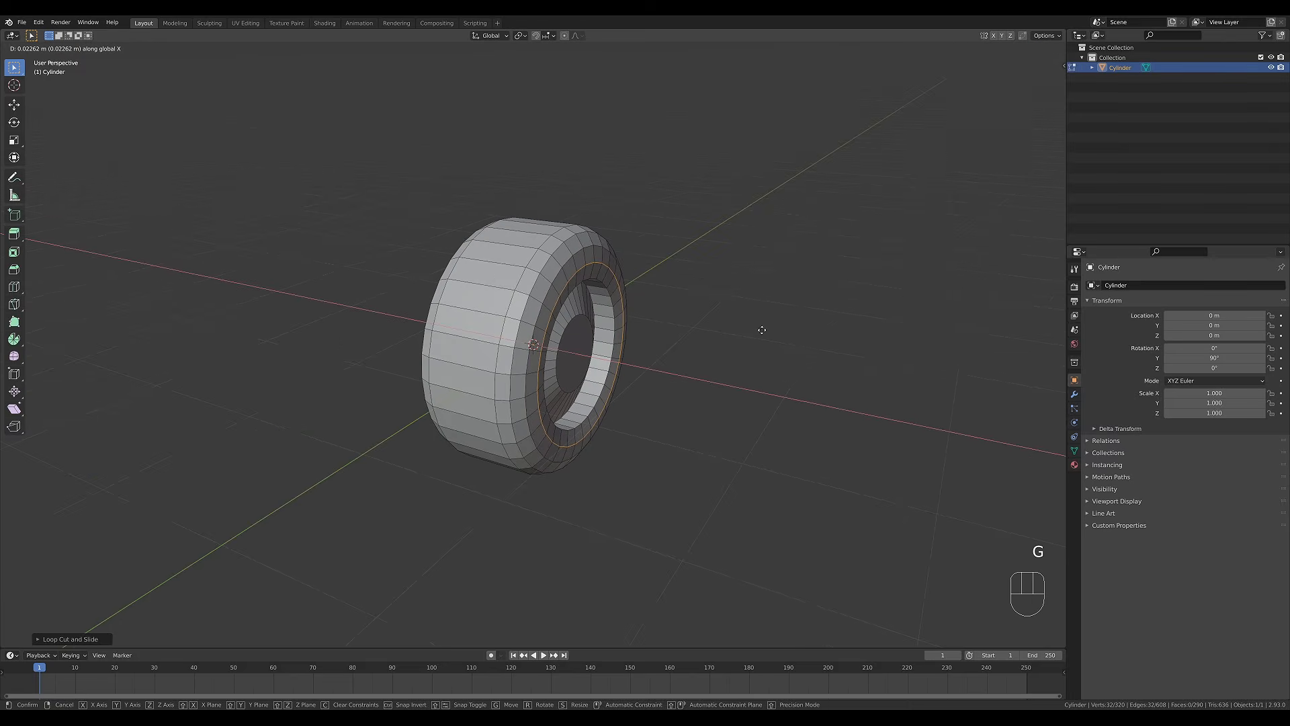
left_click(763, 330)
In right orthographic view with X-ray on, box-select the two-segment-wide wedge of faces above the hub.
middle_click_drag(763, 330, 694, 342)
scroll(685, 358, "up", 2)
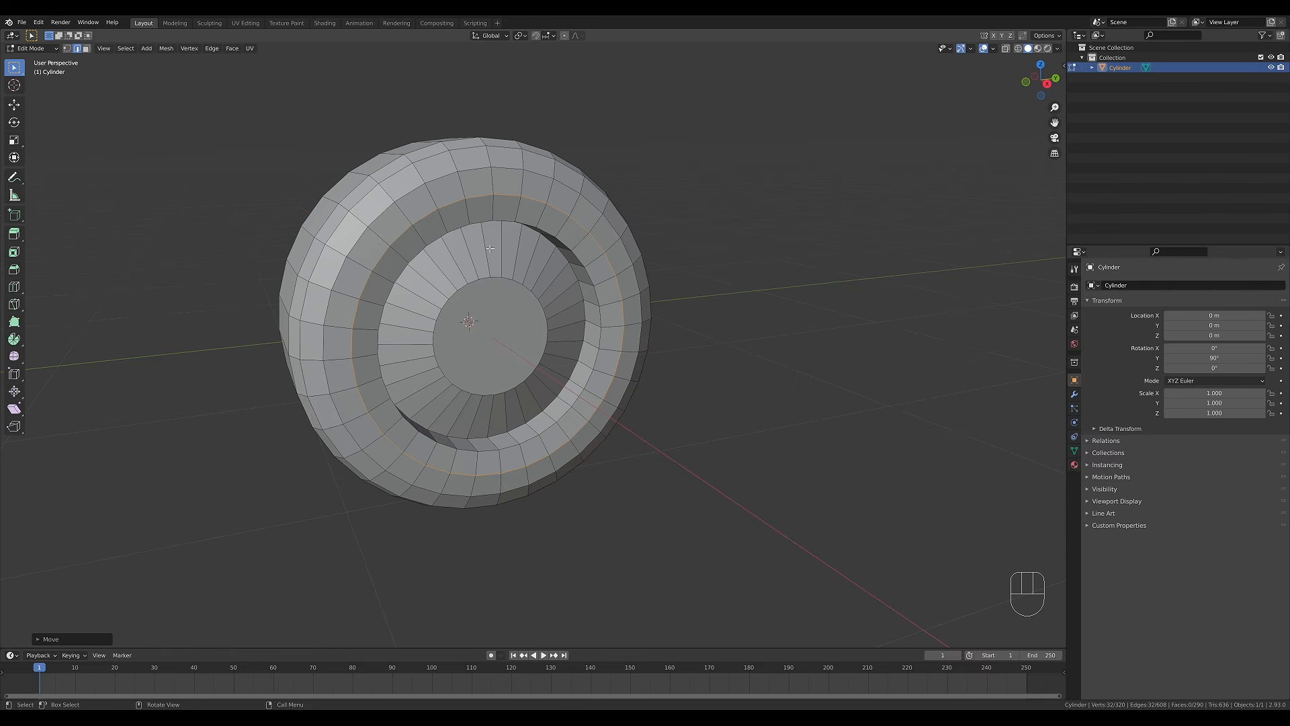
middle_click_drag(567, 324, 398, 166)
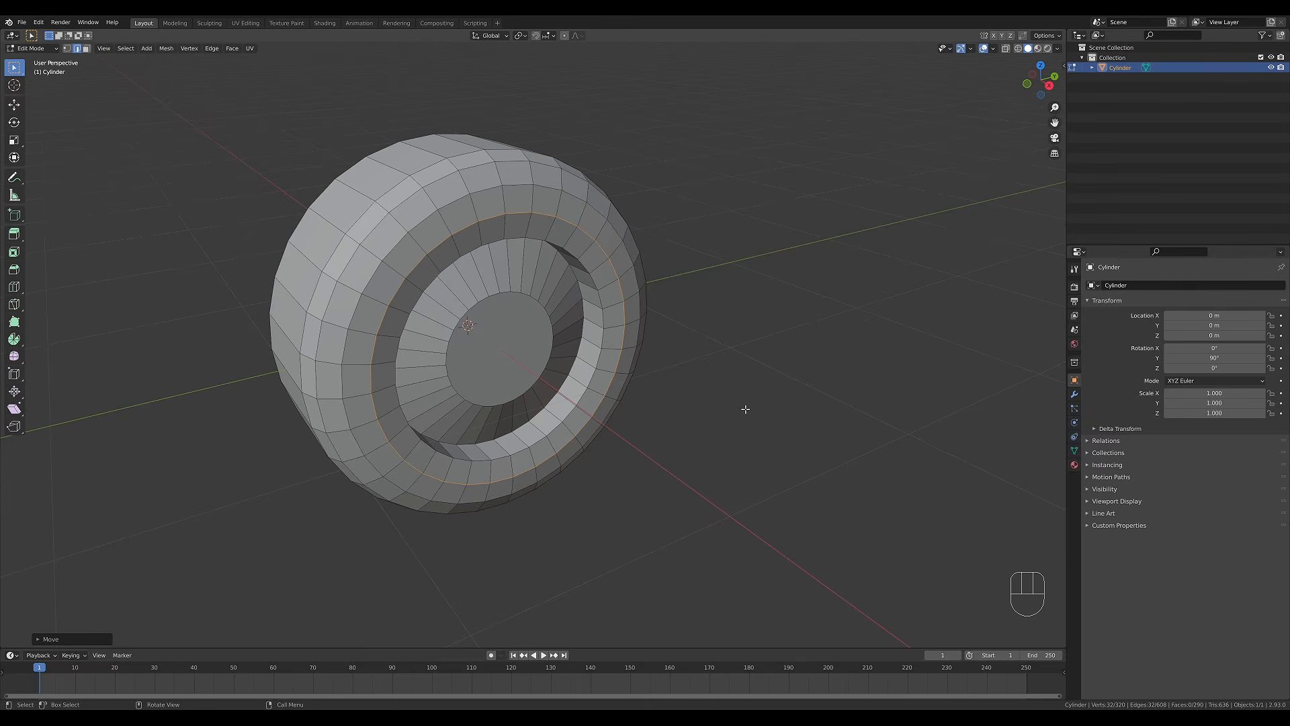
middle_click_drag(685, 305, 651, 291)
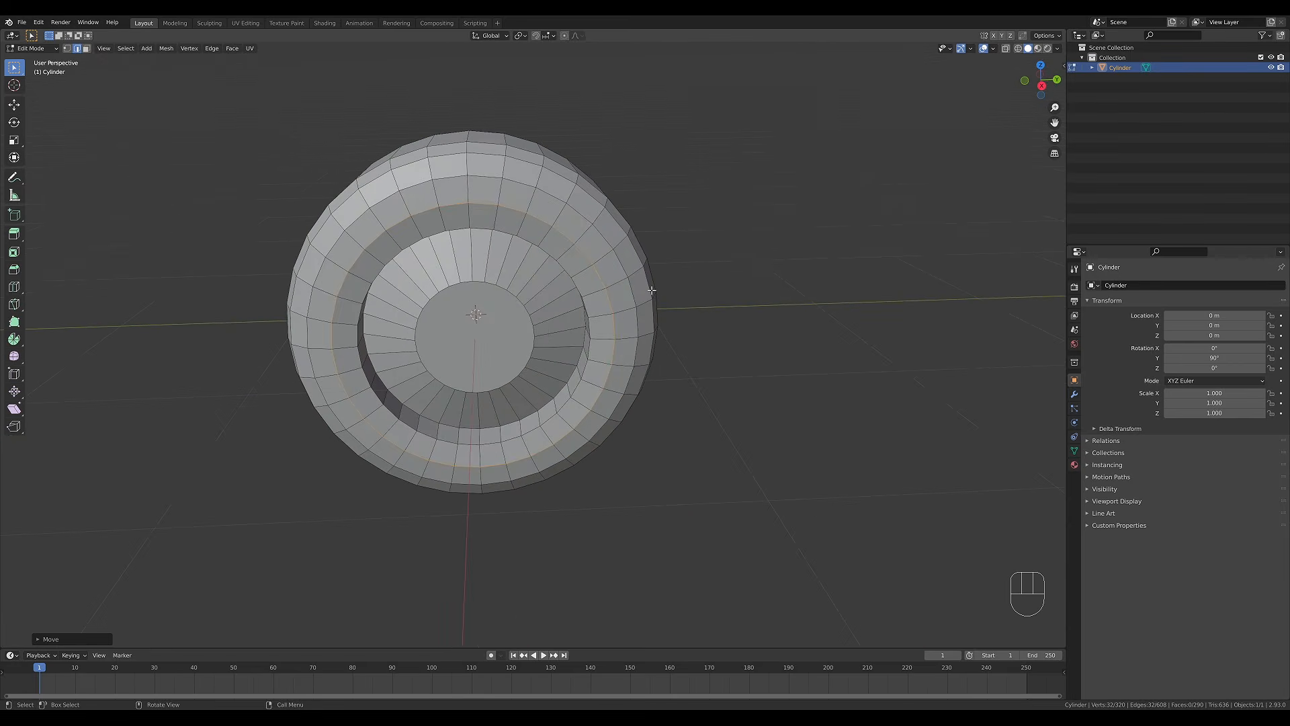
mouse_move(651, 290)
middle_mouse_down()
mouse_move(571, 269)
mouse_move(640, 275)
middle_mouse_up()
key("KP_3")
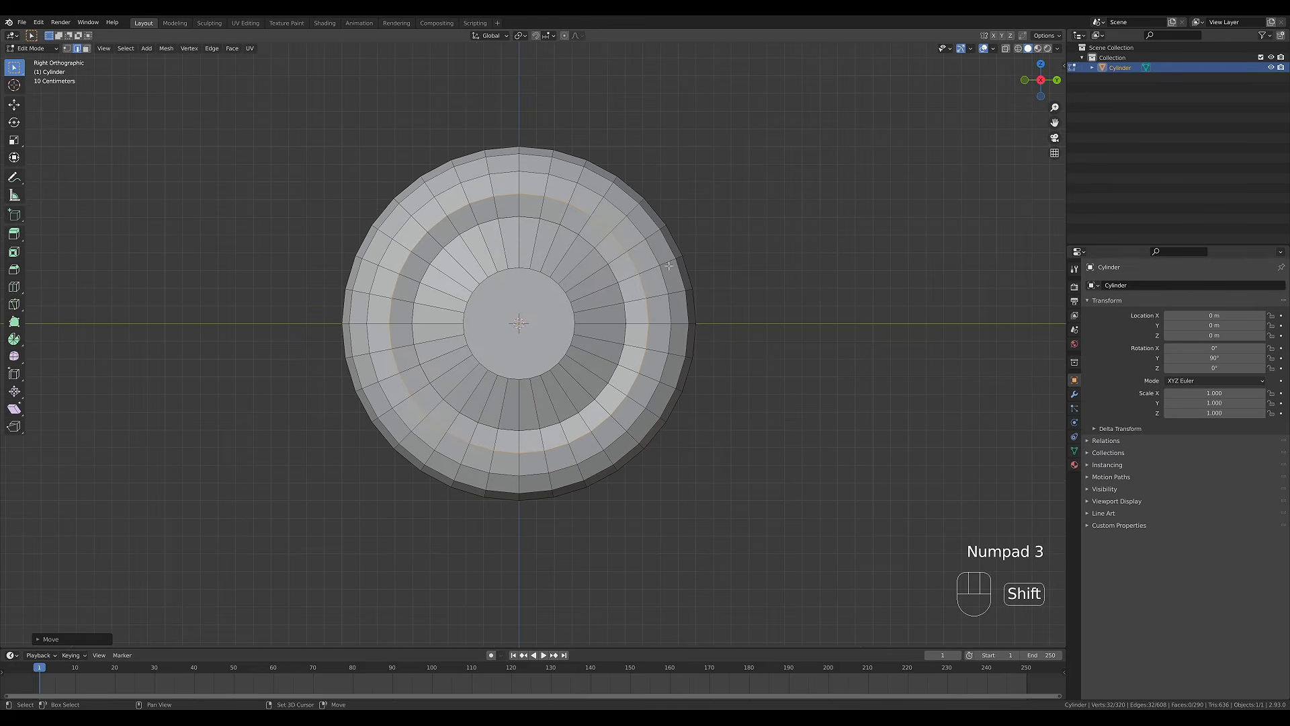
left_click(1006, 50)
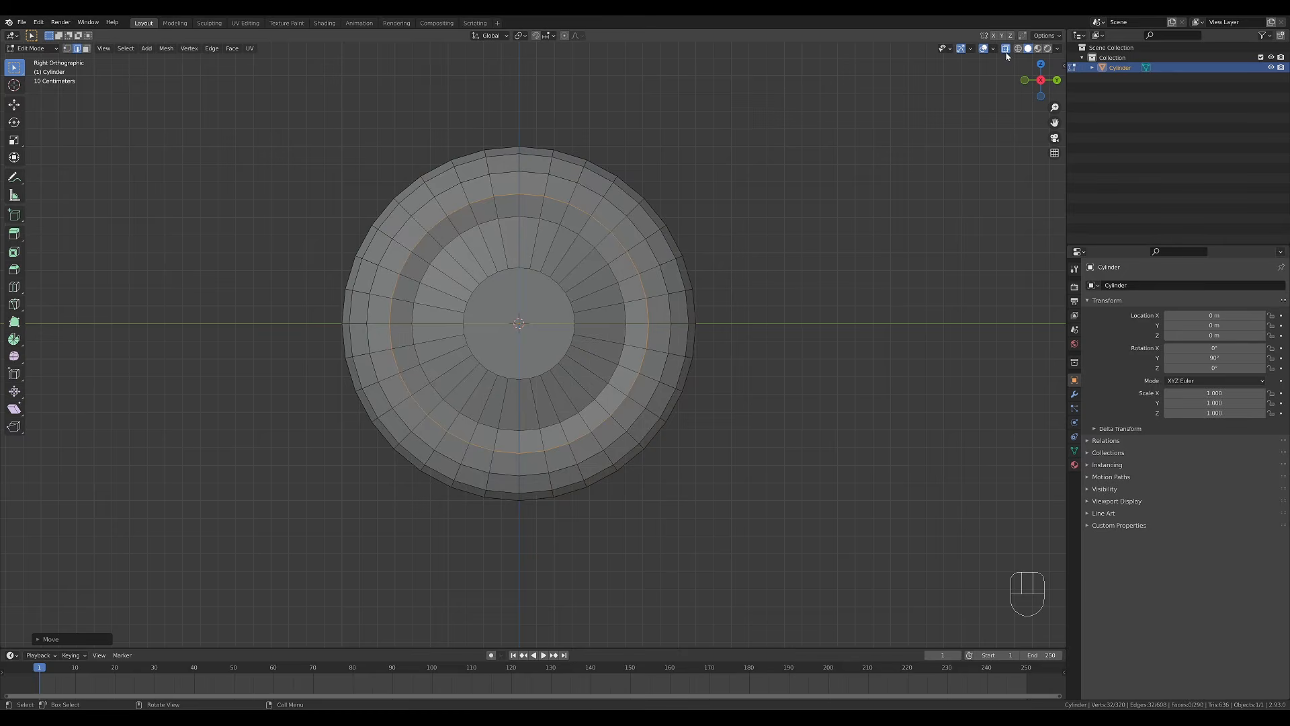
left_click(86, 49)
left_click_drag(497, 132, 531, 254)
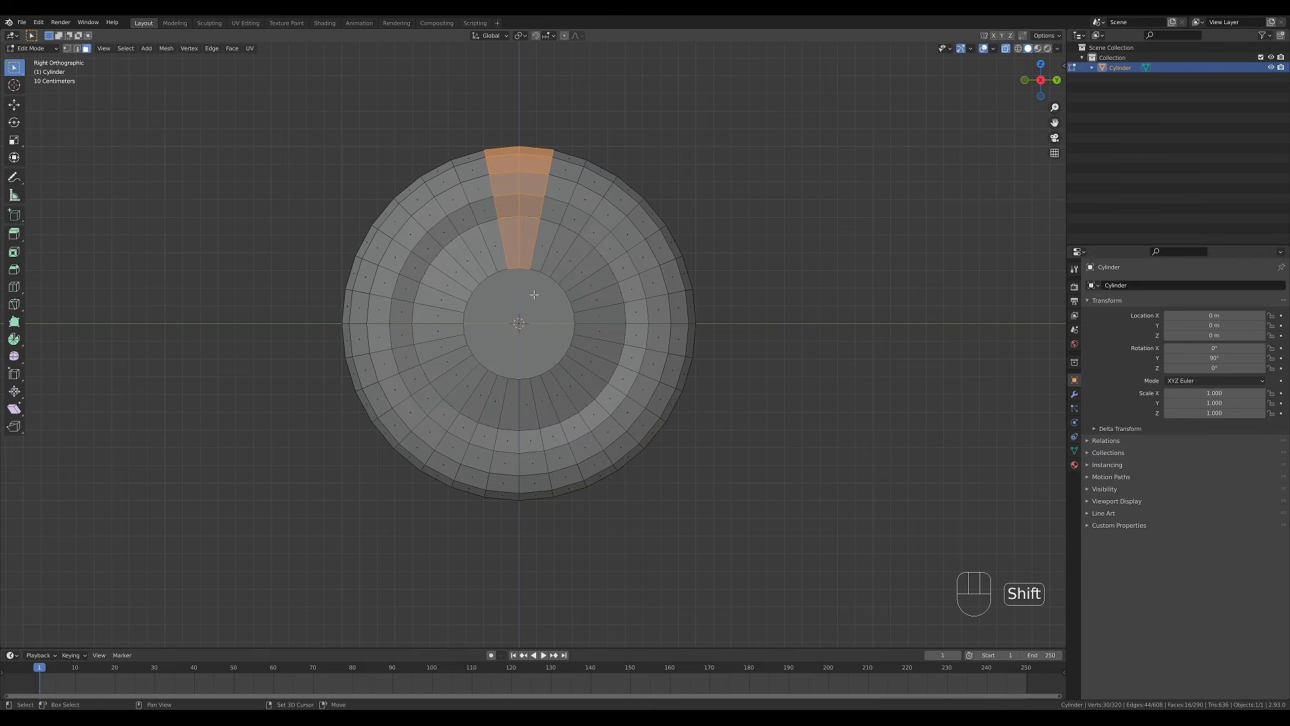
Add the wedge's two recess wall faces and one adjacent tread face to the selection.
middle_click_drag(531, 313, 503, 235)
left_click(516, 217, "shift")
left_click(526, 218, "shift")
middle_click_drag(652, 164, 666, 272)
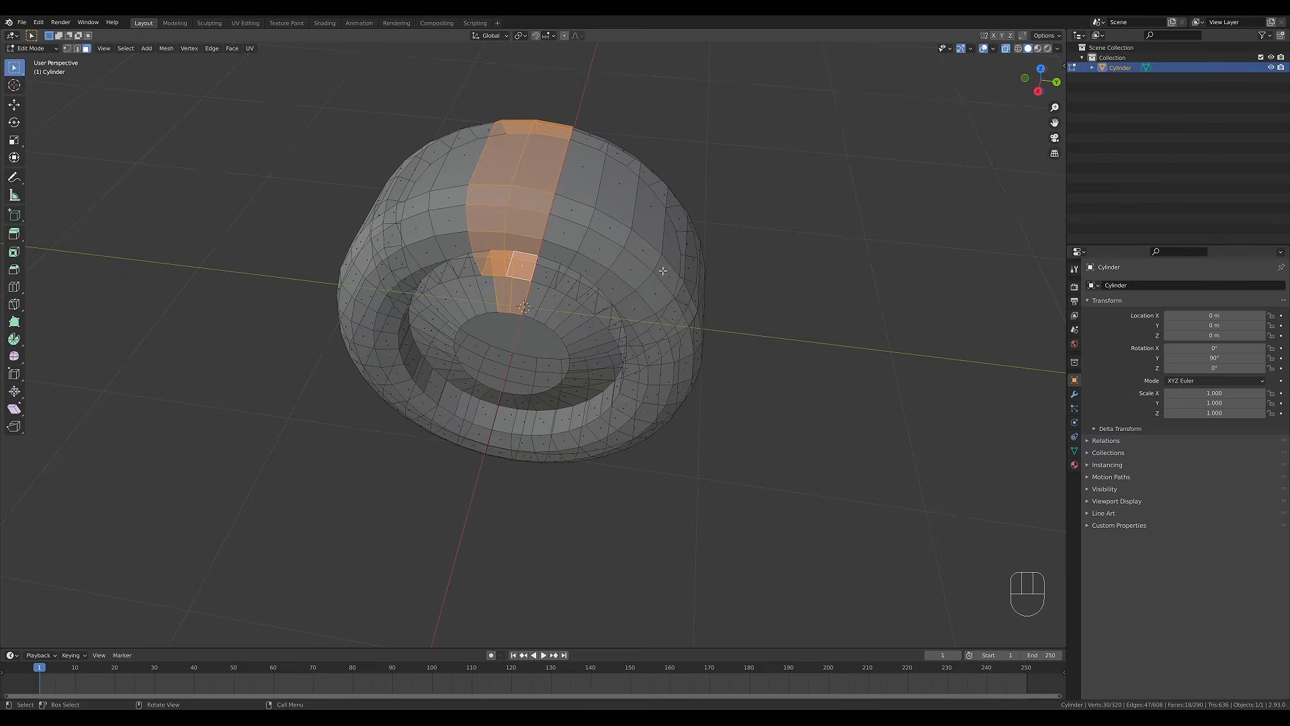
left_click(584, 170, "shift")
middle_click_drag(724, 329, 769, 328)
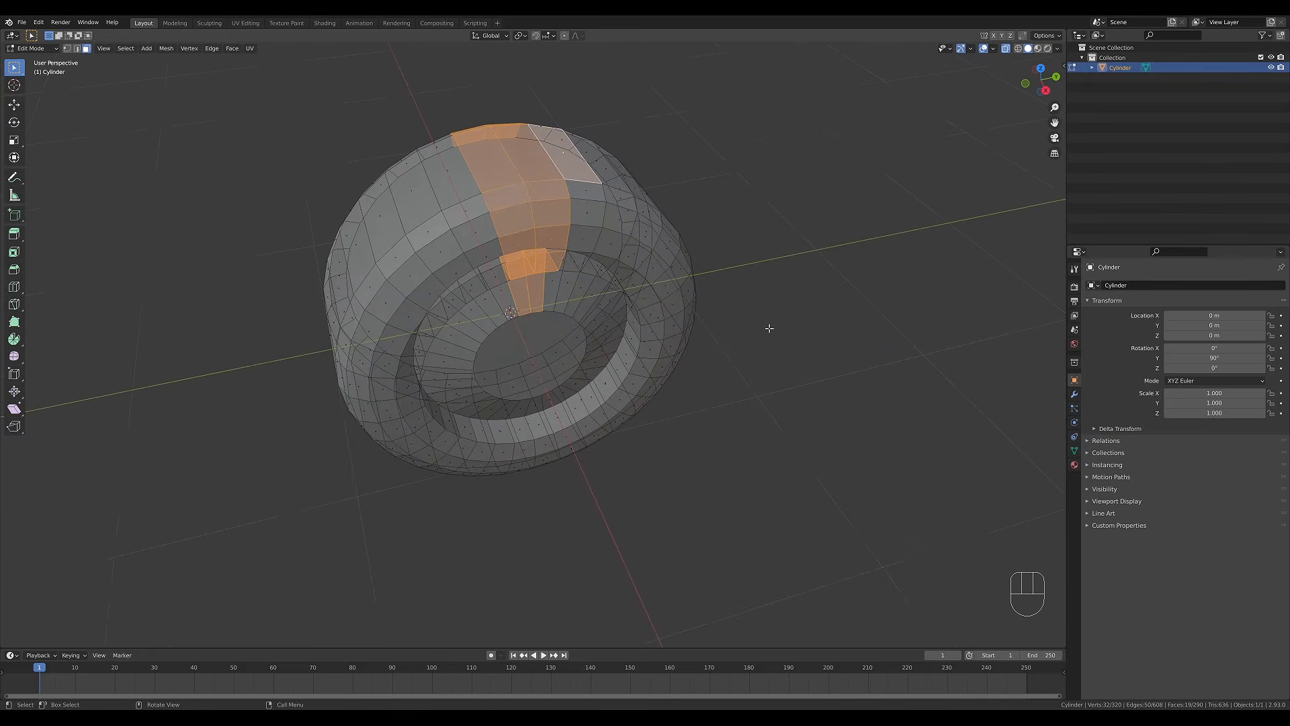
Invert the face selection and delete all the other faces, keeping only the wedge and its extra adjacent tread face.
key("ctrl+i")
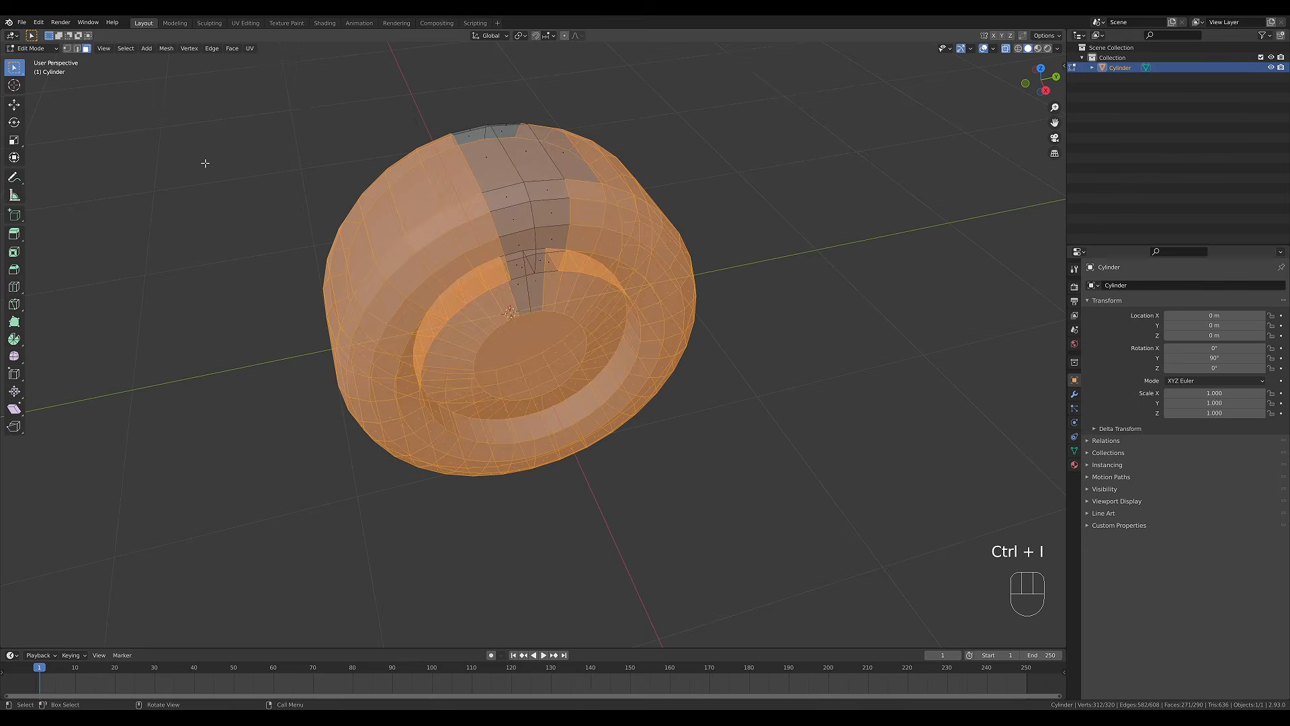
key("x")
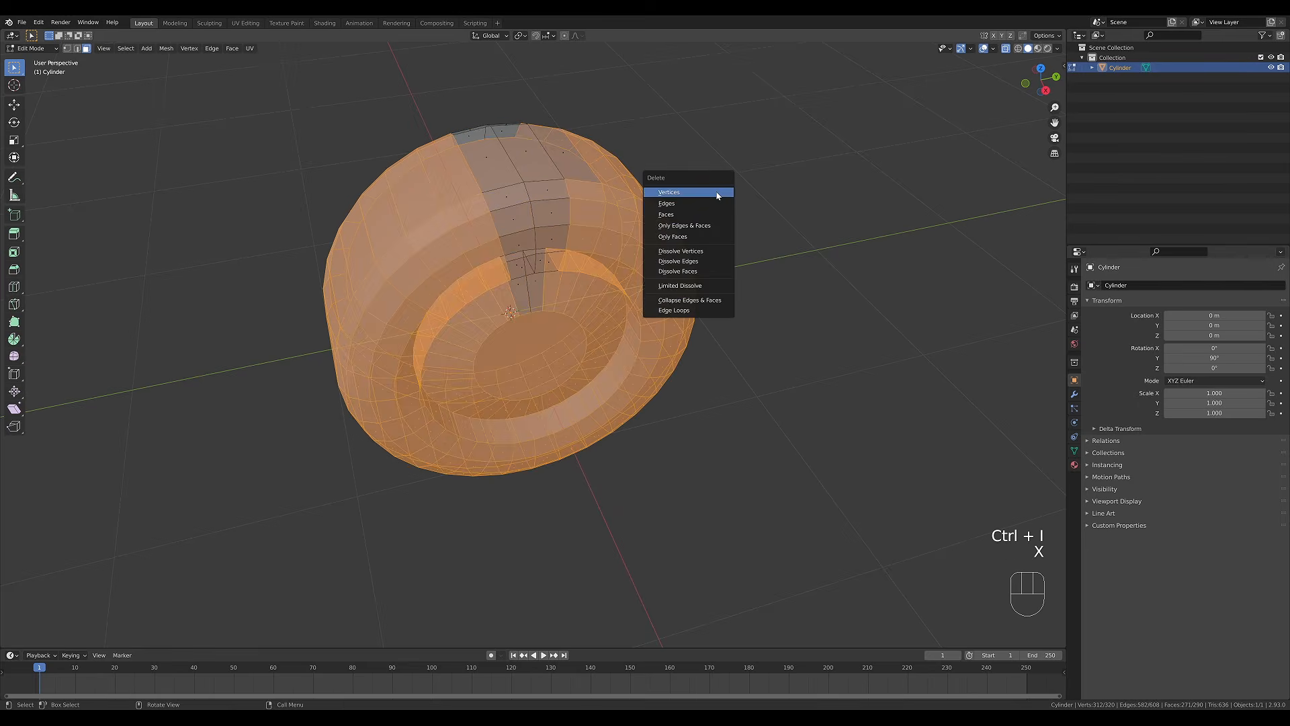
left_click(678, 216)
Add a centred loop cut across the wheel's width through the extra tread face beside the wedge.
middle_click_drag(623, 247, 659, 239)
middle_click_drag(659, 240, 632, 289, "shift")
scroll(613, 273, "up", 2)
middle_click_drag(639, 210, 601, 218)
key("ctrl+r")
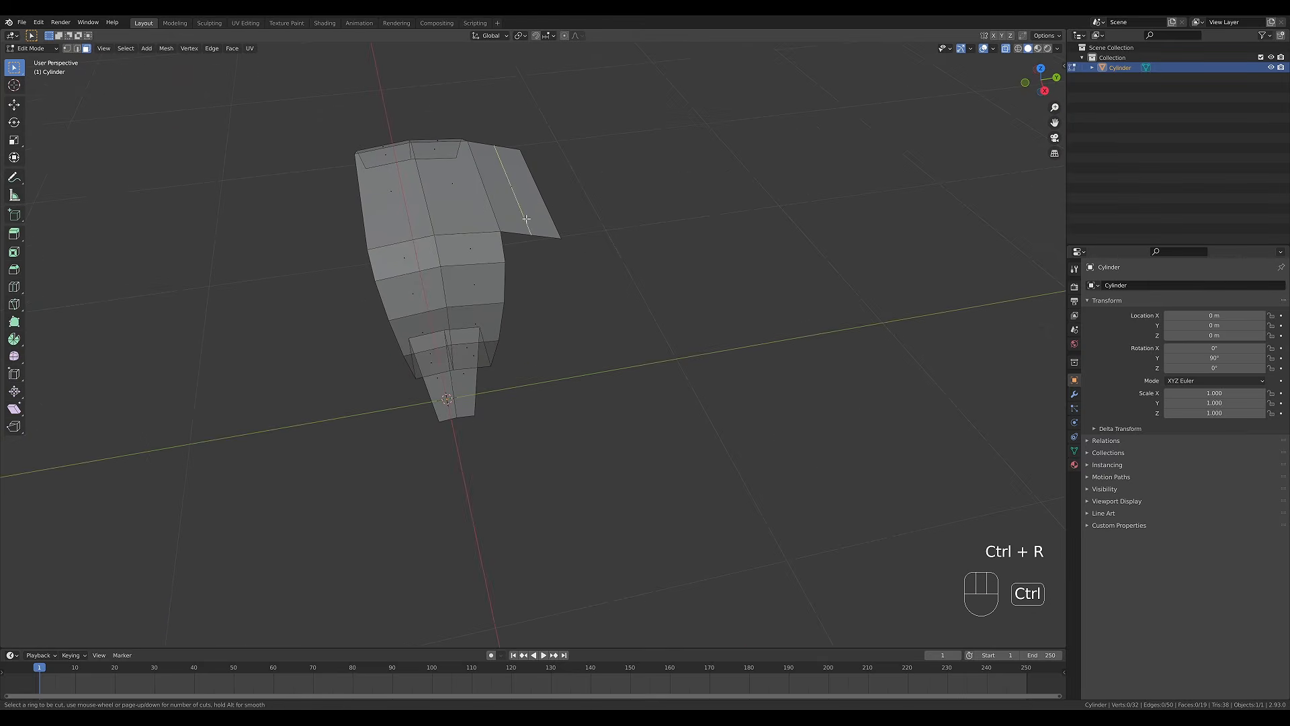
left_click(526, 235)
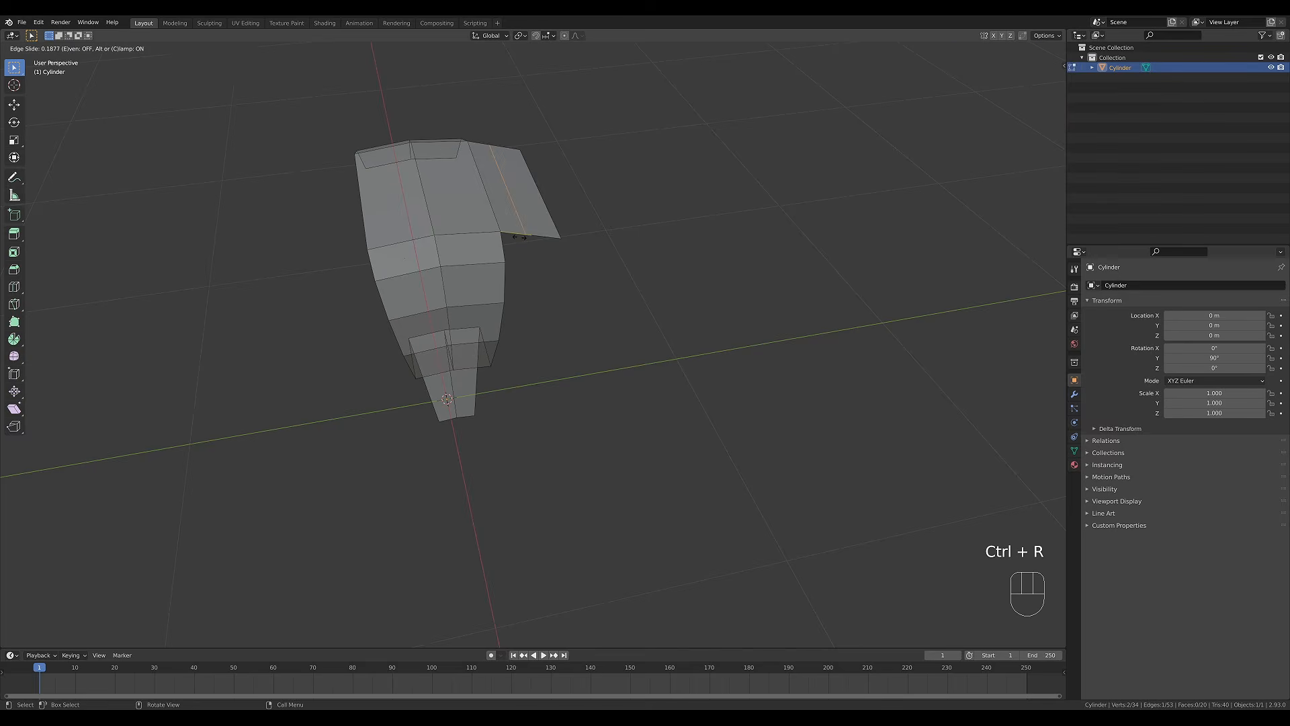
left_click(530, 296)
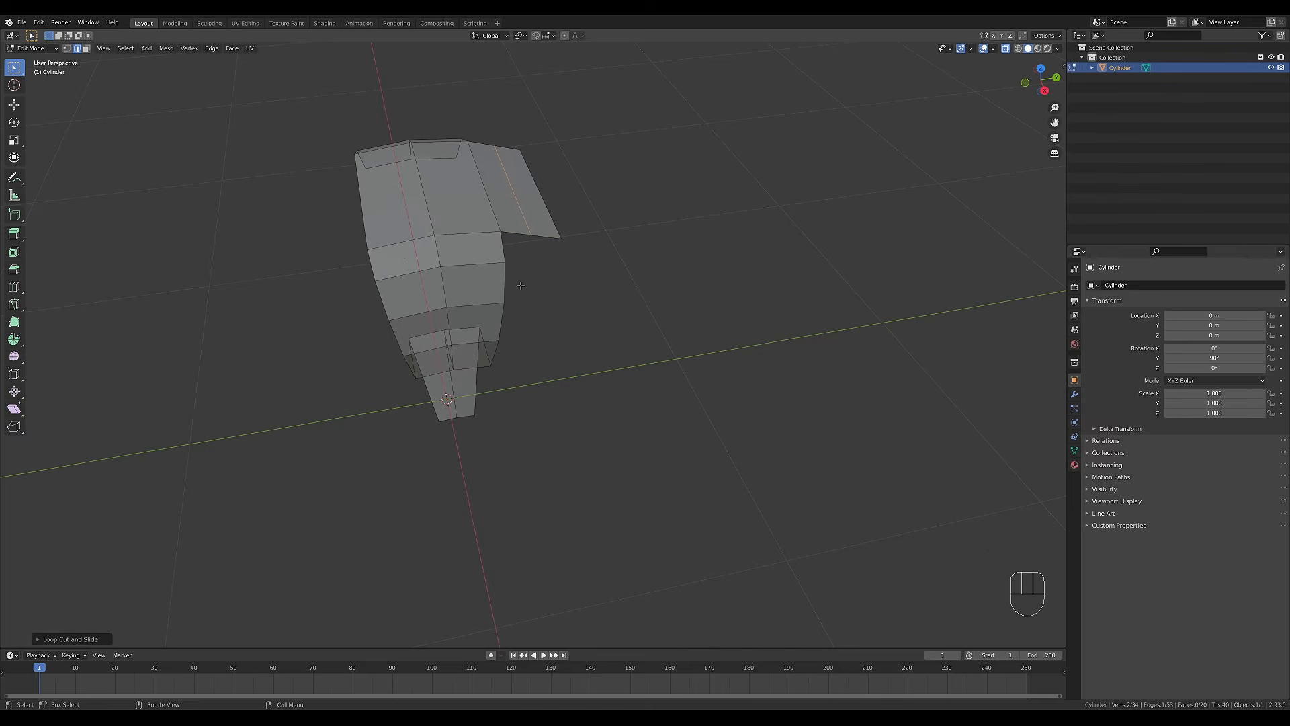
Try deleting the outer half of the split extra tread face, then undo the deletion and the loop cut.
key("3")
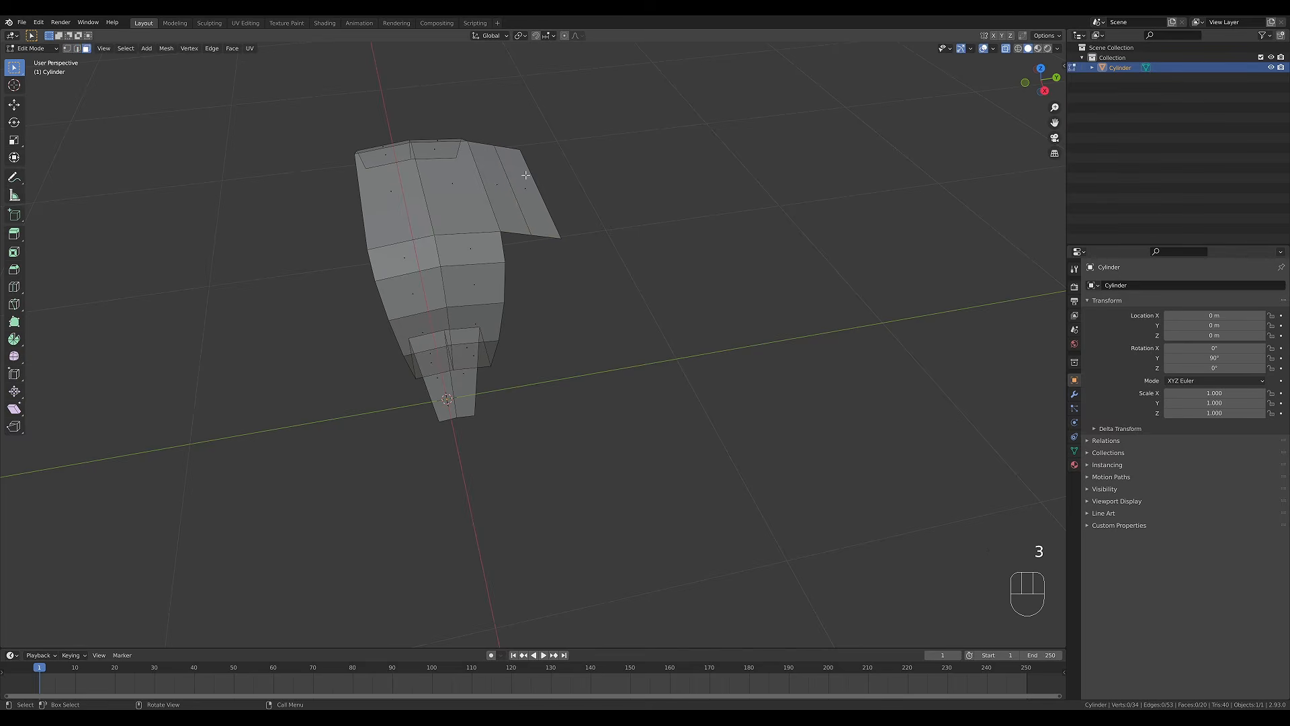
left_click(546, 211)
key("x")
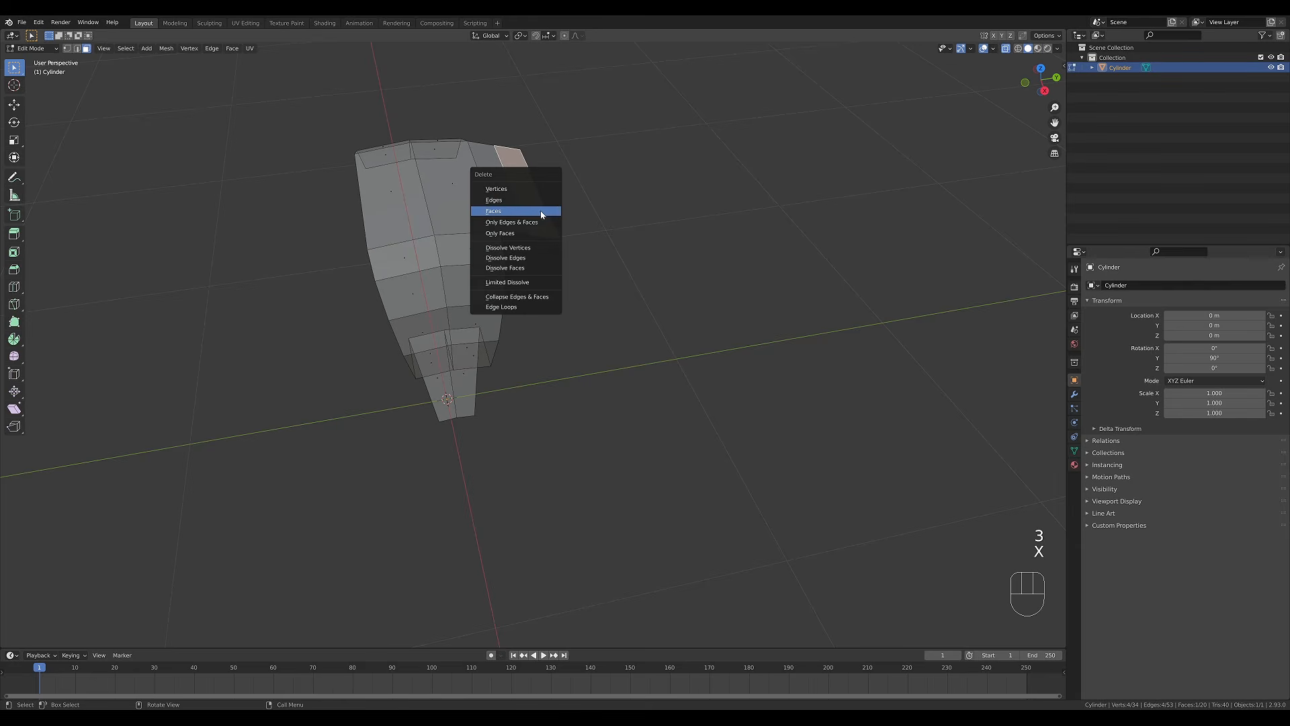
left_click(528, 211)
middle_click_drag(529, 212, 406, 306)
key("ctrl+z")
Select the edges along both rims of the wedge's tread and subdivide them to halve each tread face lengthwise.
key("2")
left_click(421, 290, "alt")
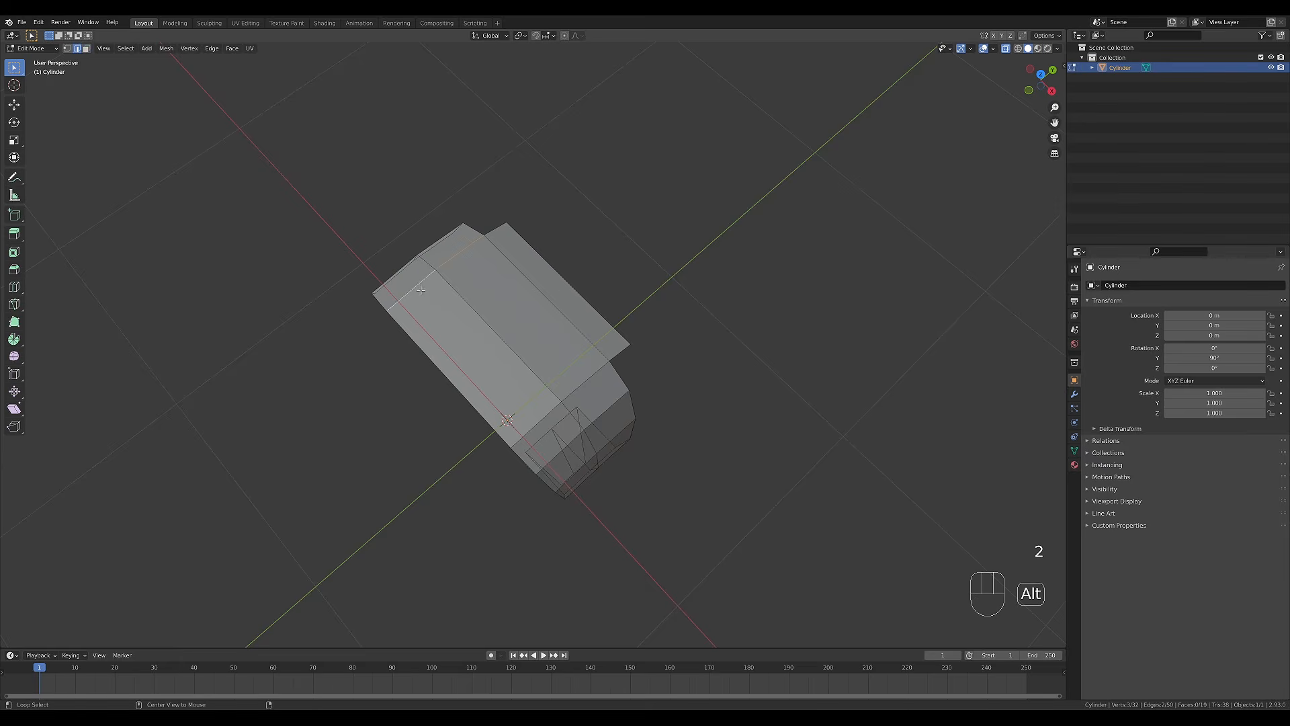
left_click(543, 416, "alt+shift")
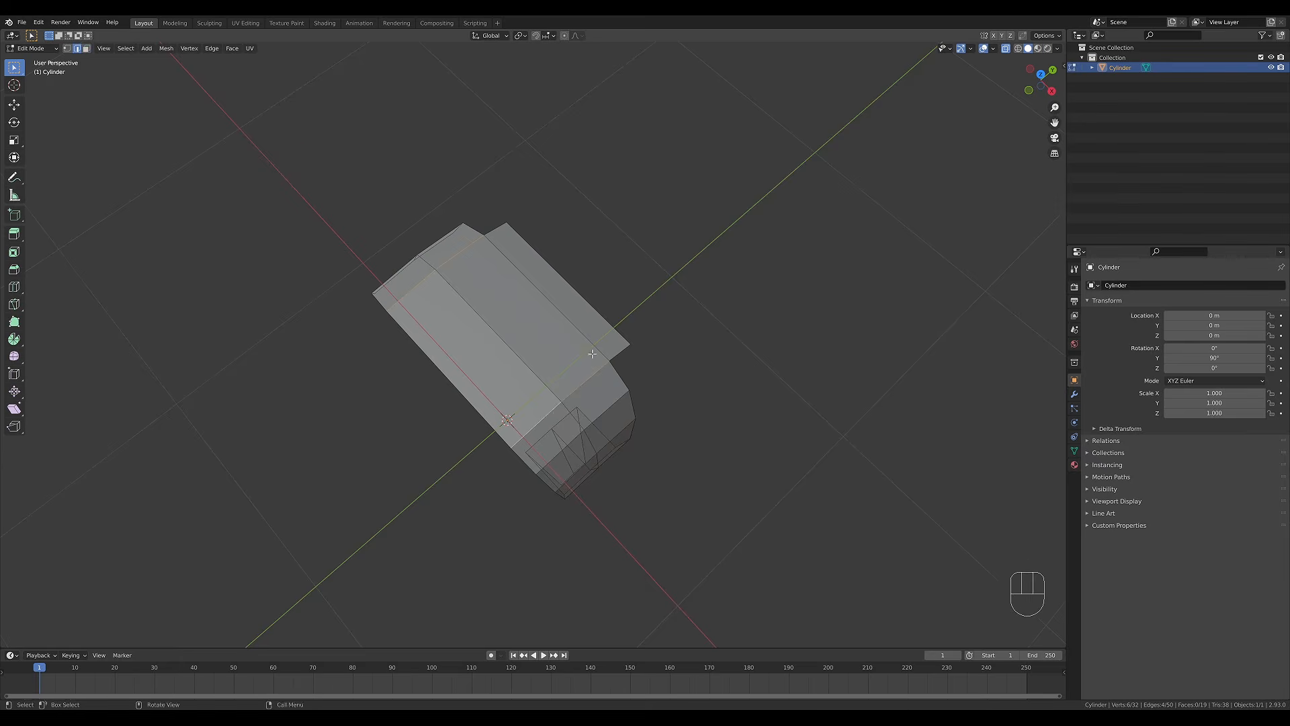
middle_click_drag(543, 416, 510, 282)
right_click(461, 306)
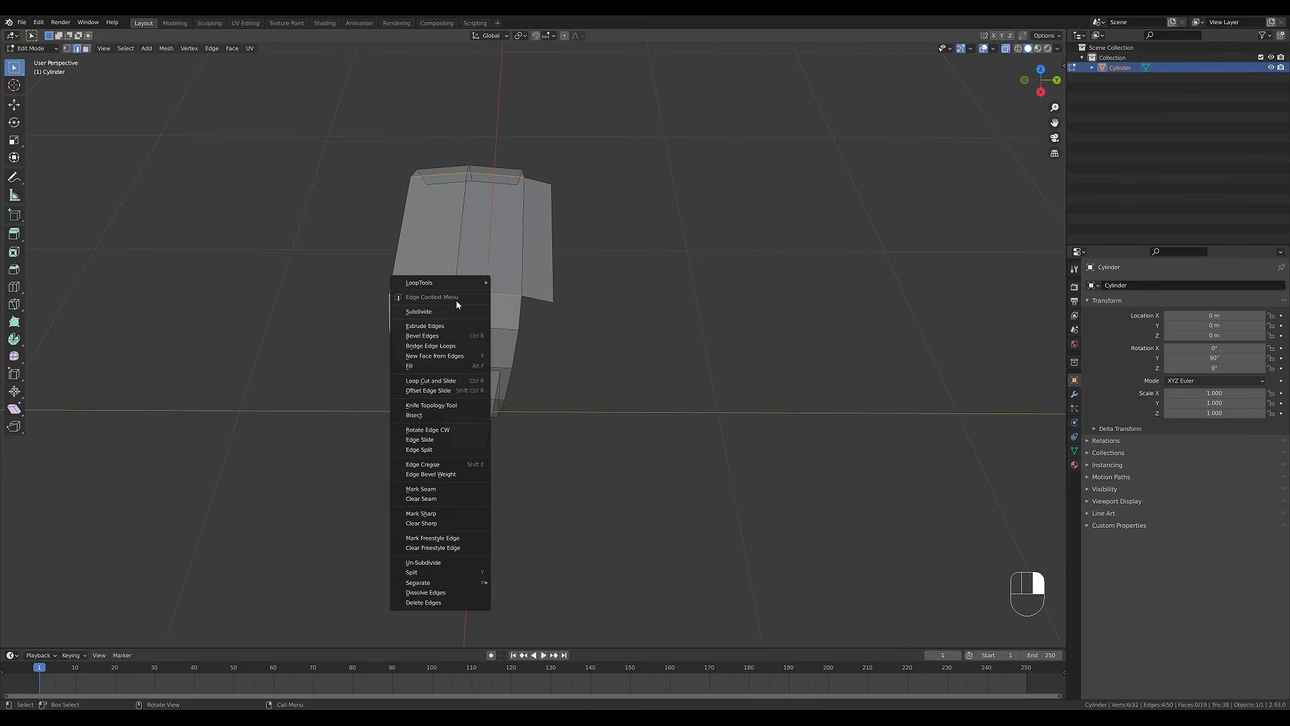
left_click(429, 314)
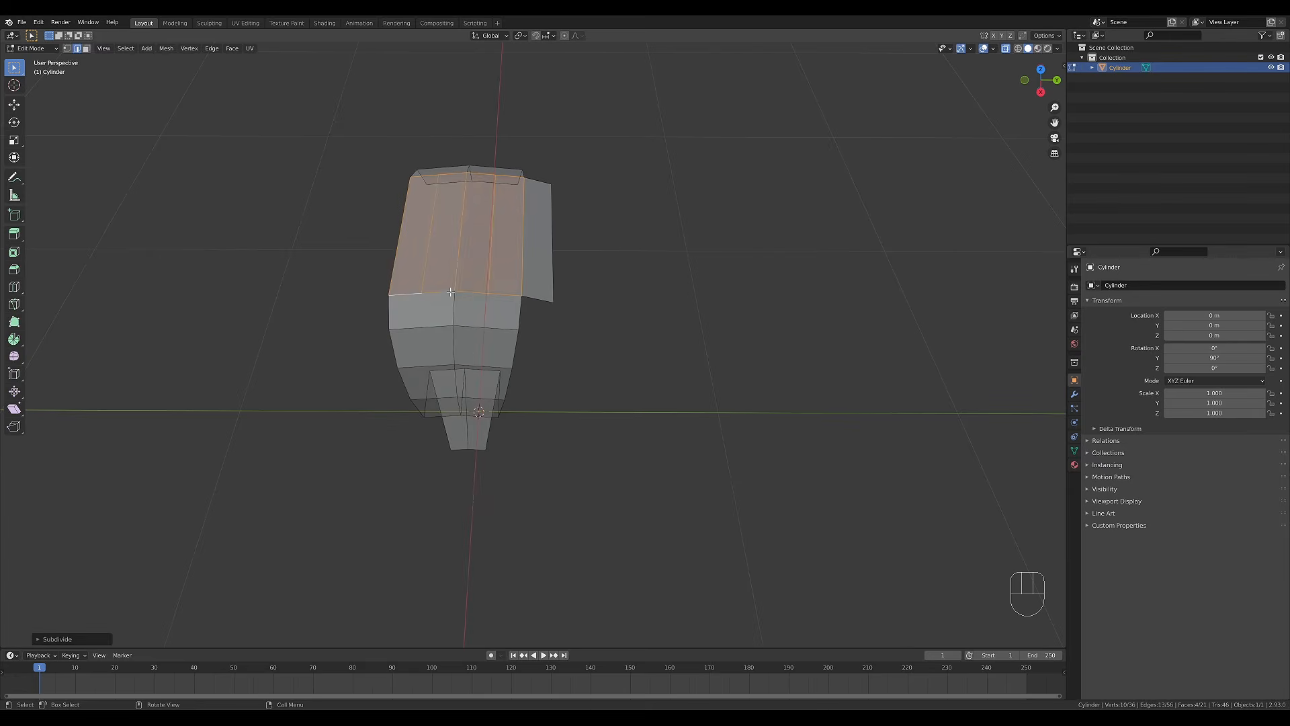
Add three evenly spaced loop cuts across the tread strips, leaving them unslid.
middle_click_drag(581, 283, 633, 328)
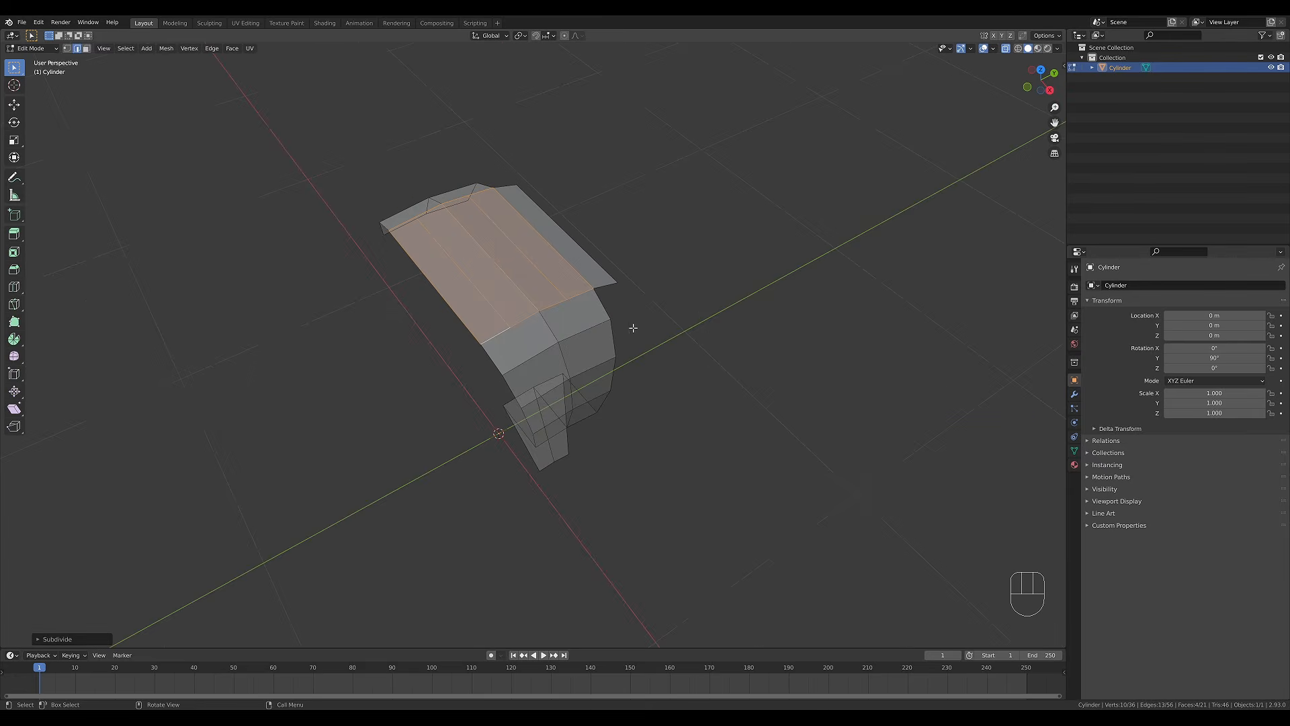
key("3")
left_click(540, 345)
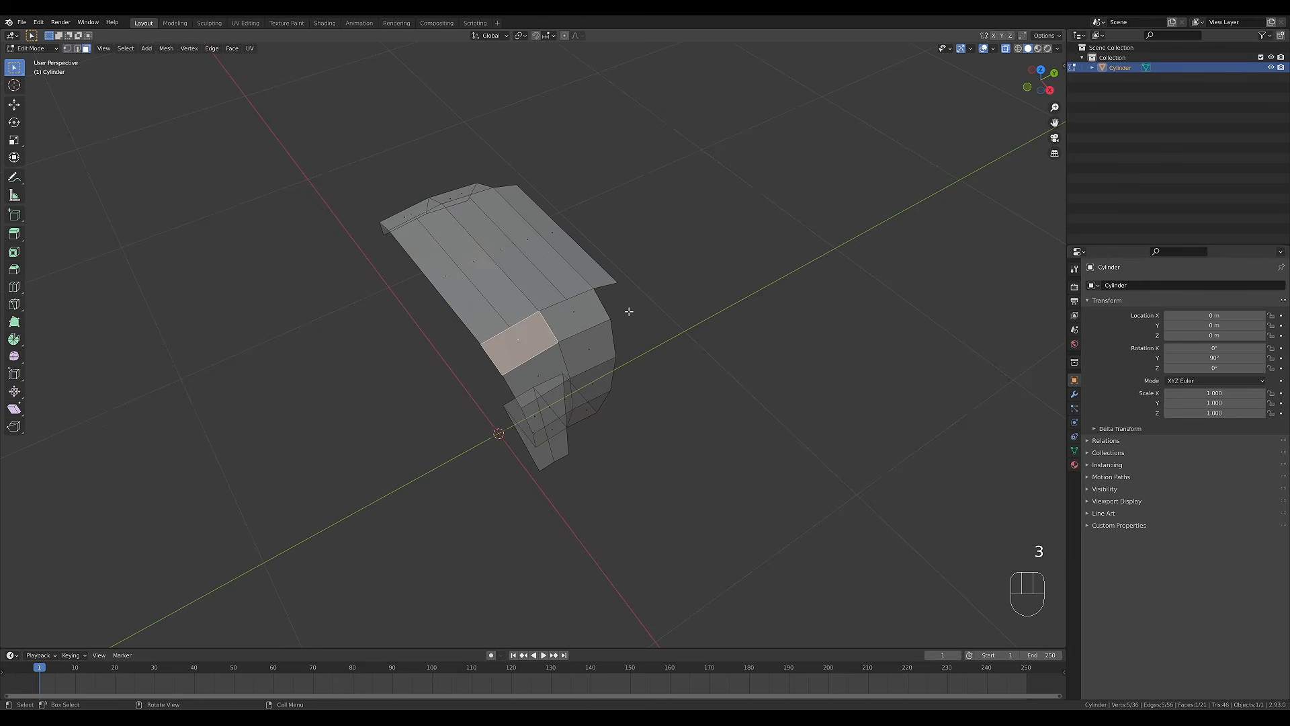
middle_click_drag(723, 260, 609, 327)
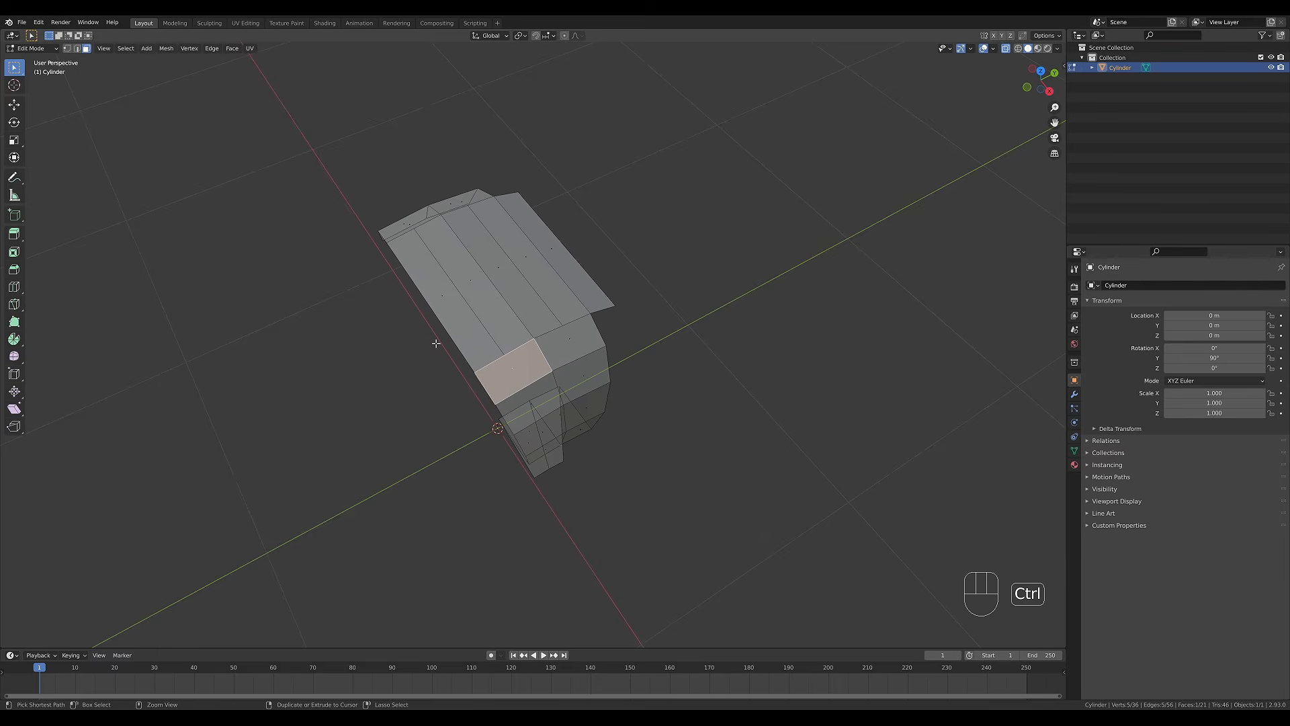
key("ctrl+r")
scroll(447, 307, "up", 1)
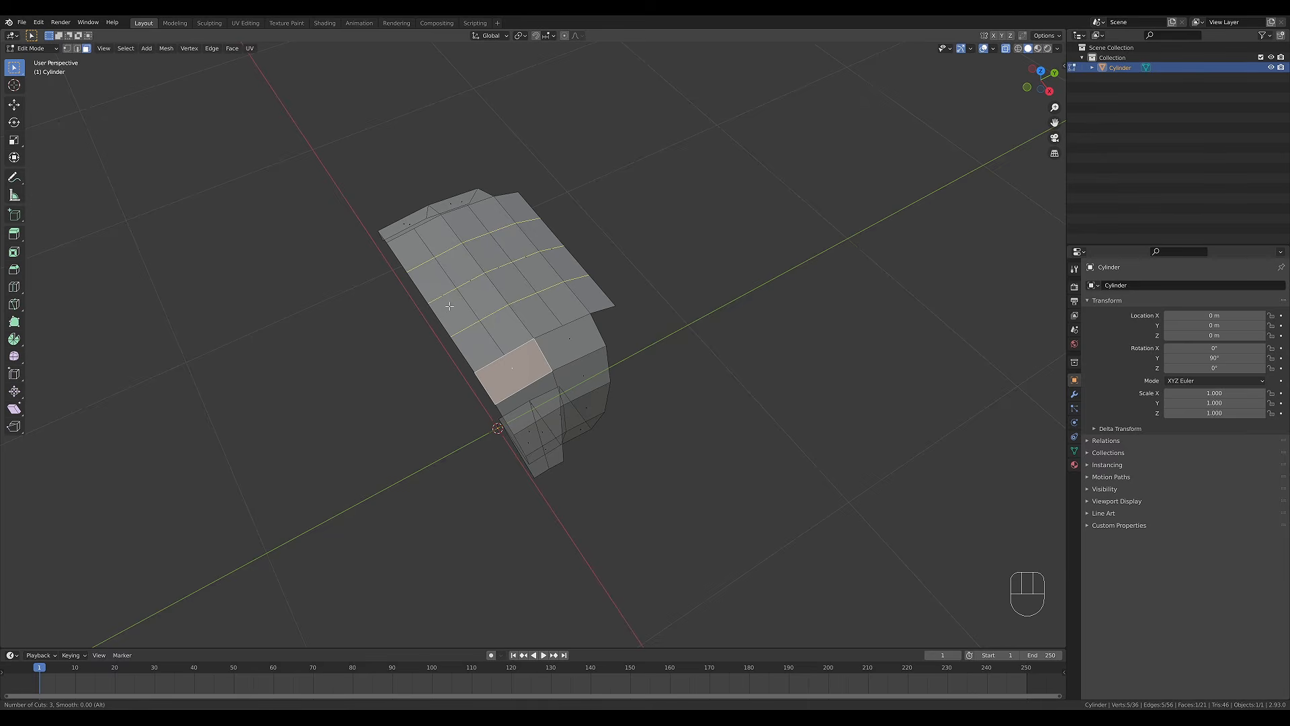
left_click(449, 305)
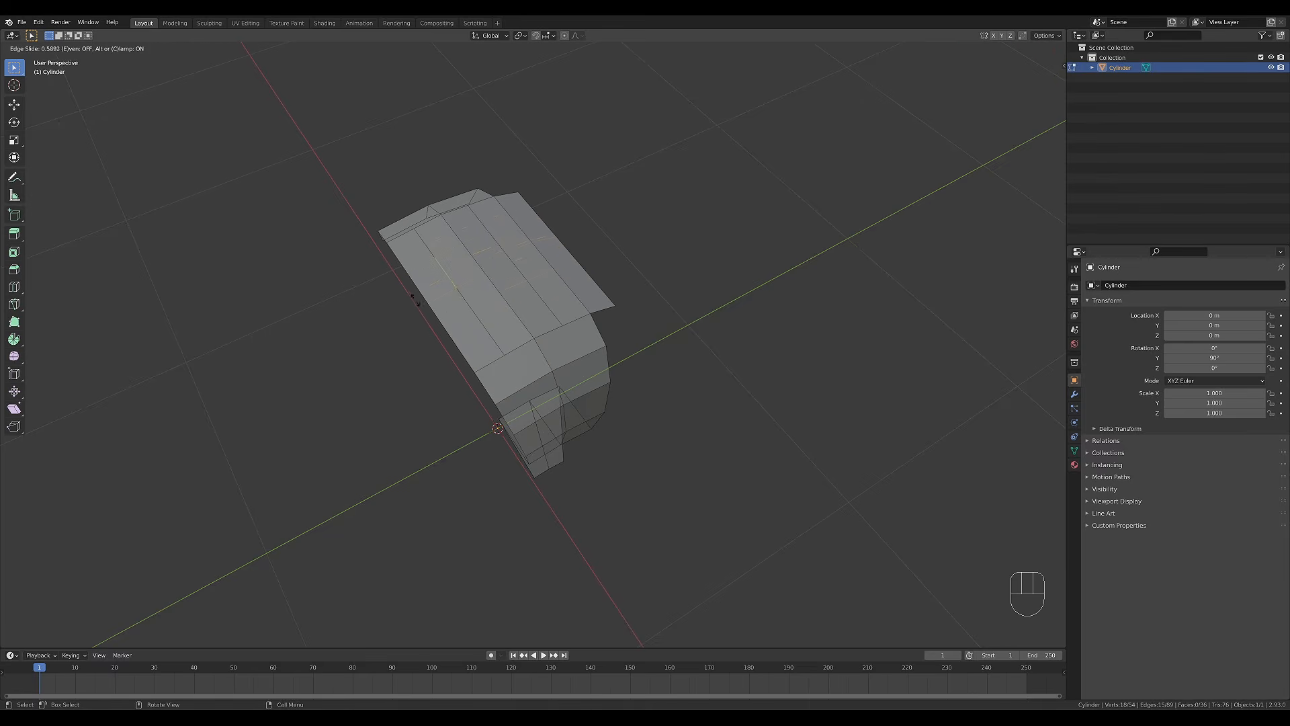
right_click(420, 326)
Enable Auto Merge and slide the first, middle and last outer vertices of the extra tread strip inward onto their neighbours.
middle_click_drag(674, 327, 648, 230)
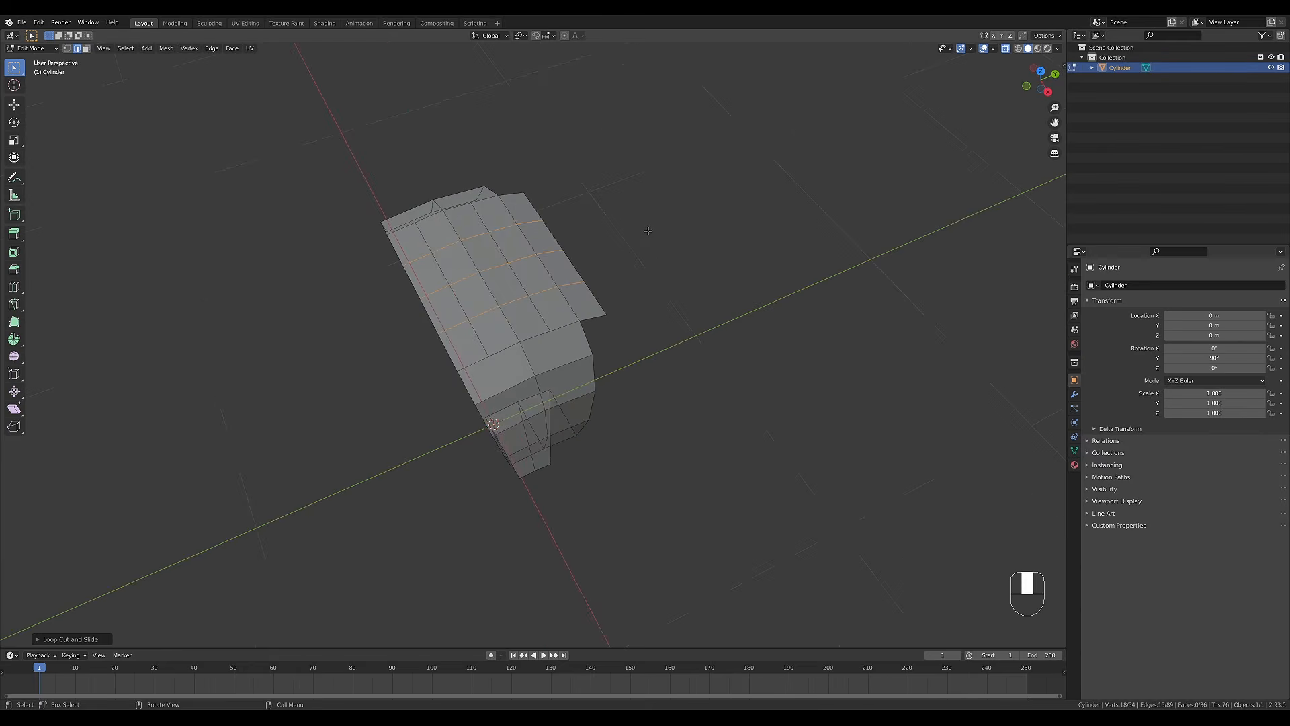
left_click(1023, 36)
key("1")
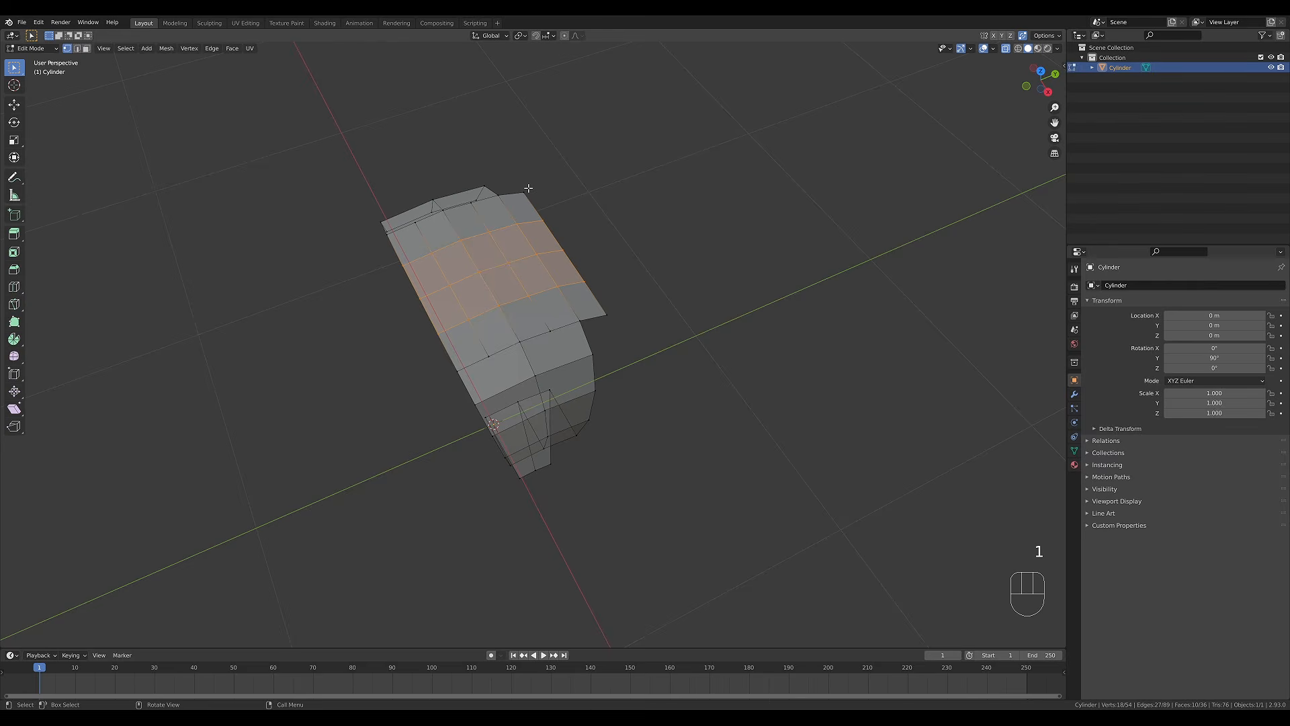
left_click(526, 189)
key("g")
key("g")
left_click(479, 248)
left_click(563, 249)
key("g")
key("g")
left_click(330, 277)
left_click(607, 317)
key("g")
key("g")
left_click(305, 387)
Slide the two alternate vertices on the tread's opposite edge inward onto their neighbours to form a matching zigzag.
left_click(439, 329)
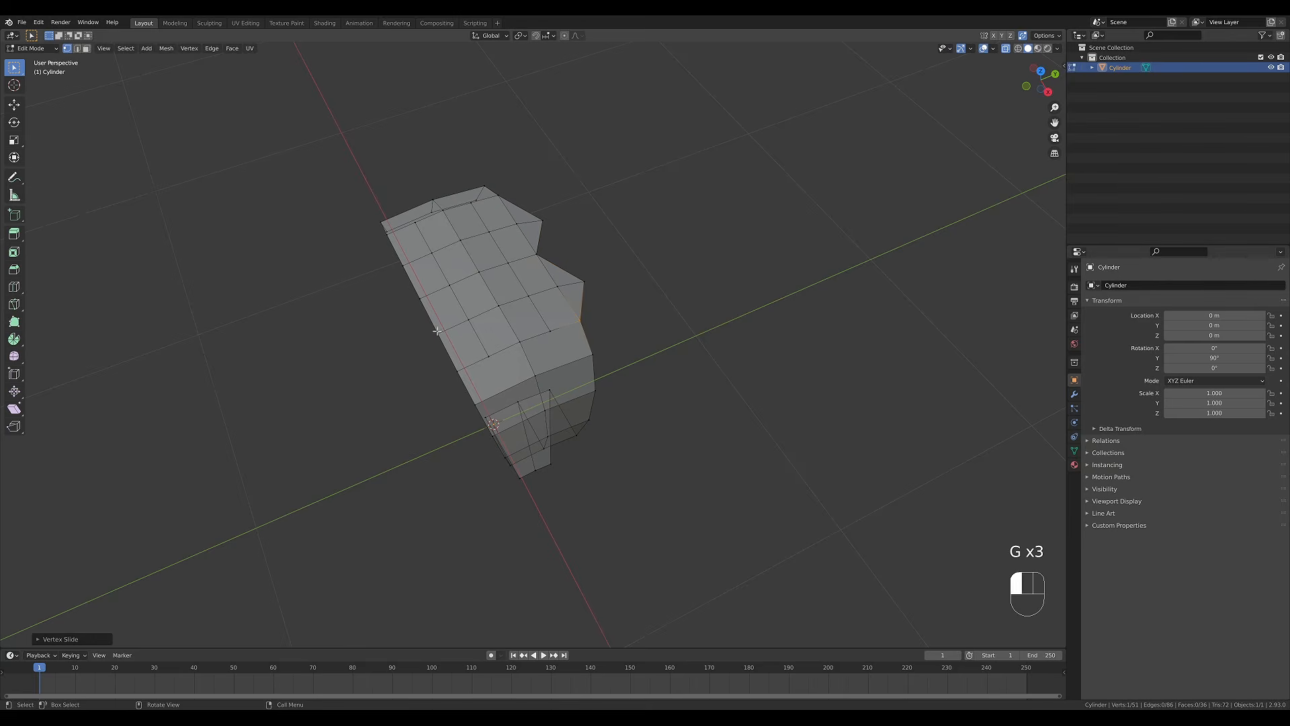
key("g")
key("g")
left_click(414, 275)
left_click(403, 265)
key("g")
key("g")
left_click(576, 210)
Connect five vertices in a zigzag between the half-segment line and the tread border beside the extra strip.
middle_click_drag(539, 361, 607, 228)
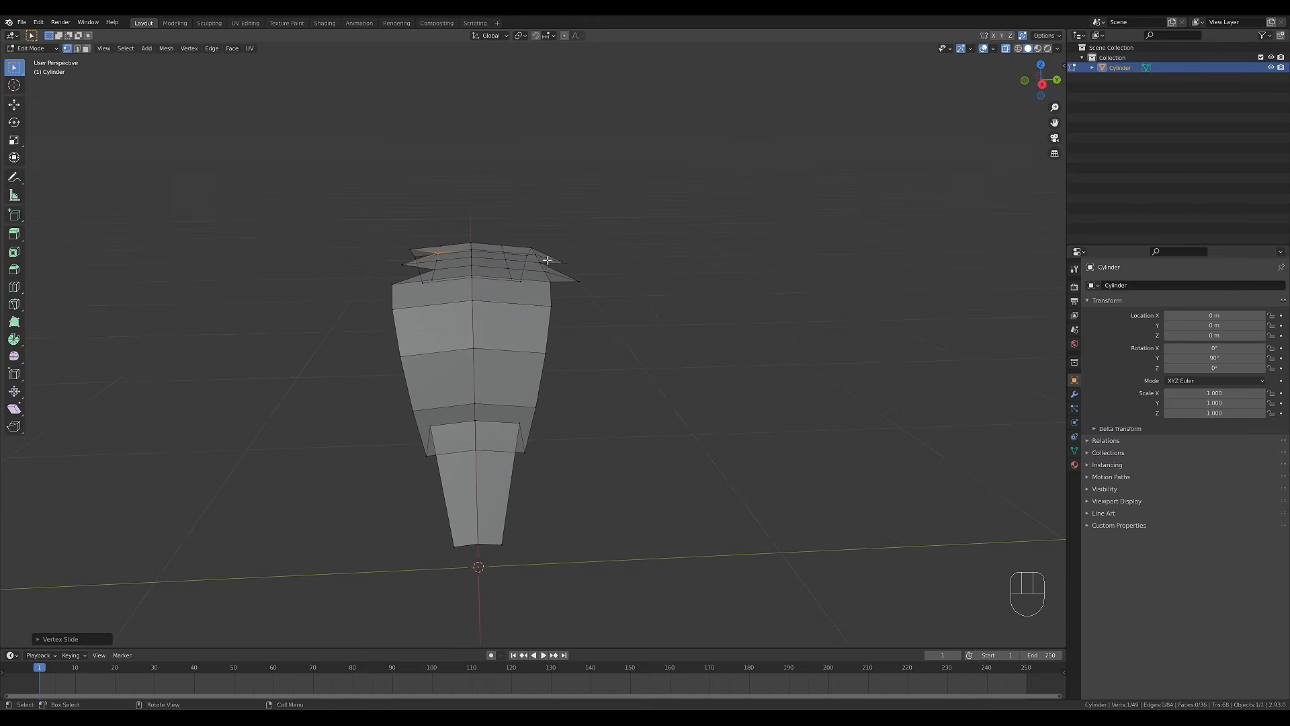
middle_click_drag(486, 289, 650, 344)
left_click(501, 276)
left_click(535, 315, "shift")
left_click(502, 357, "shift")
left_click(540, 403, "shift")
left_click(507, 450, "shift")
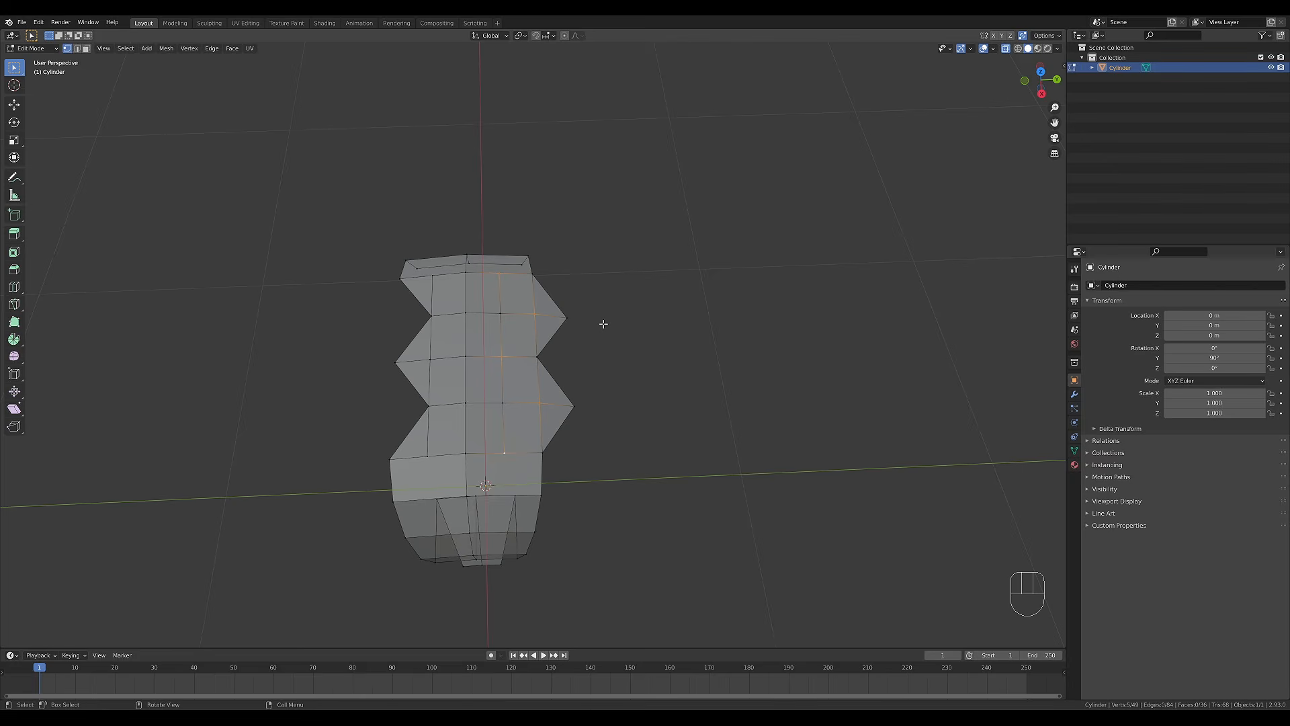
Connect five vertices in a second zigzag between the tread's centreline and the half-segment line nearer the extra strip.
left_click(471, 279)
left_click(496, 311, "shift")
left_click(465, 356, "shift")
left_click(503, 403, "shift")
left_click(466, 453, "shift")
Connect five vertices in a third zigzag between the half-segment line away from the extra strip and the tread's centreline.
left_click(431, 279)
left_click(465, 314, "shift")
left_click(431, 359, "shift")
left_click(465, 401, "shift")
left_click(431, 451, "shift")
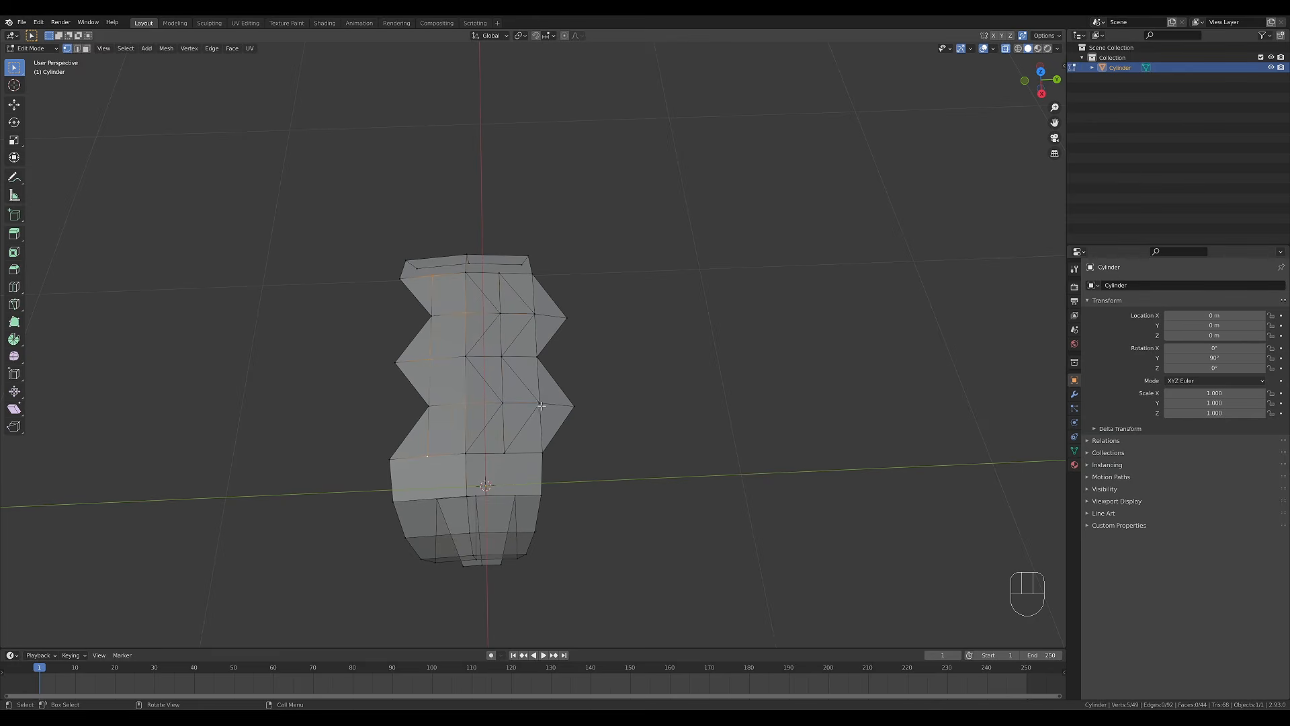
Dissolve the four straight edges of the half-segment line on the tread side away from the extra strip.
middle_click_drag(551, 400, 605, 341)
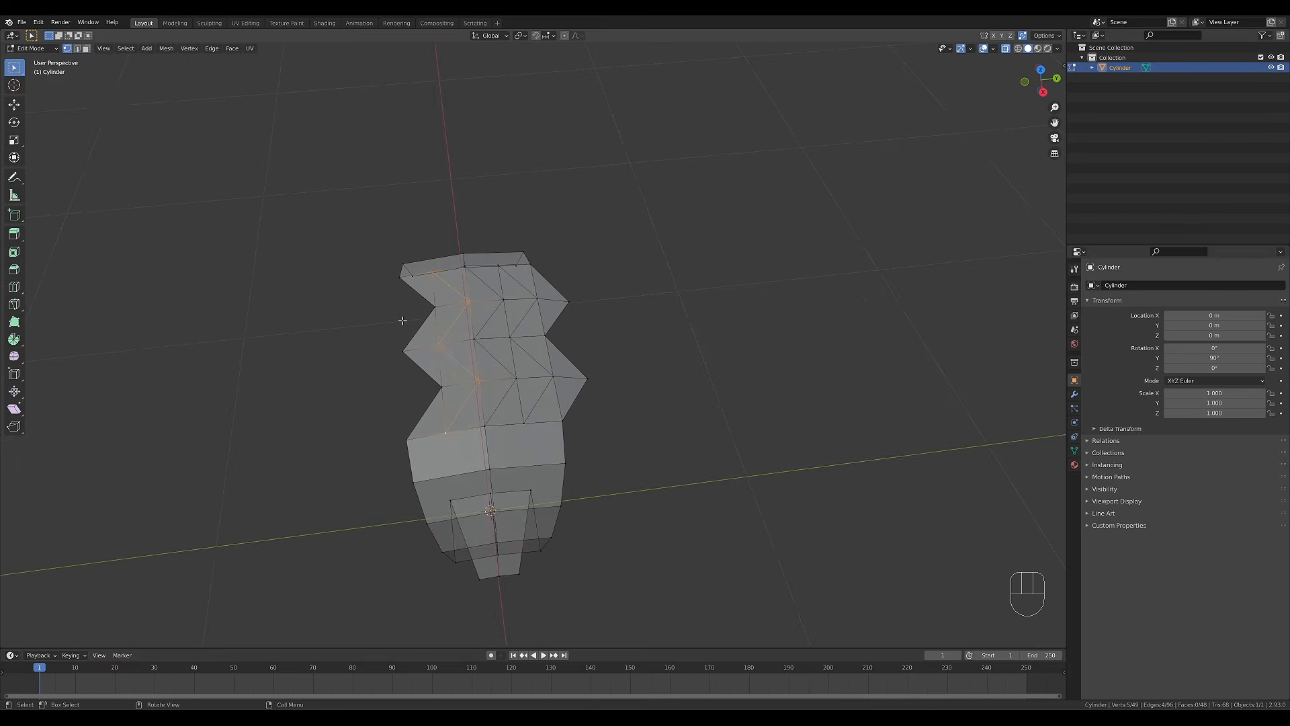
middle_click_drag(485, 403, 481, 352)
middle_click_drag(463, 282, 471, 317)
key("2")
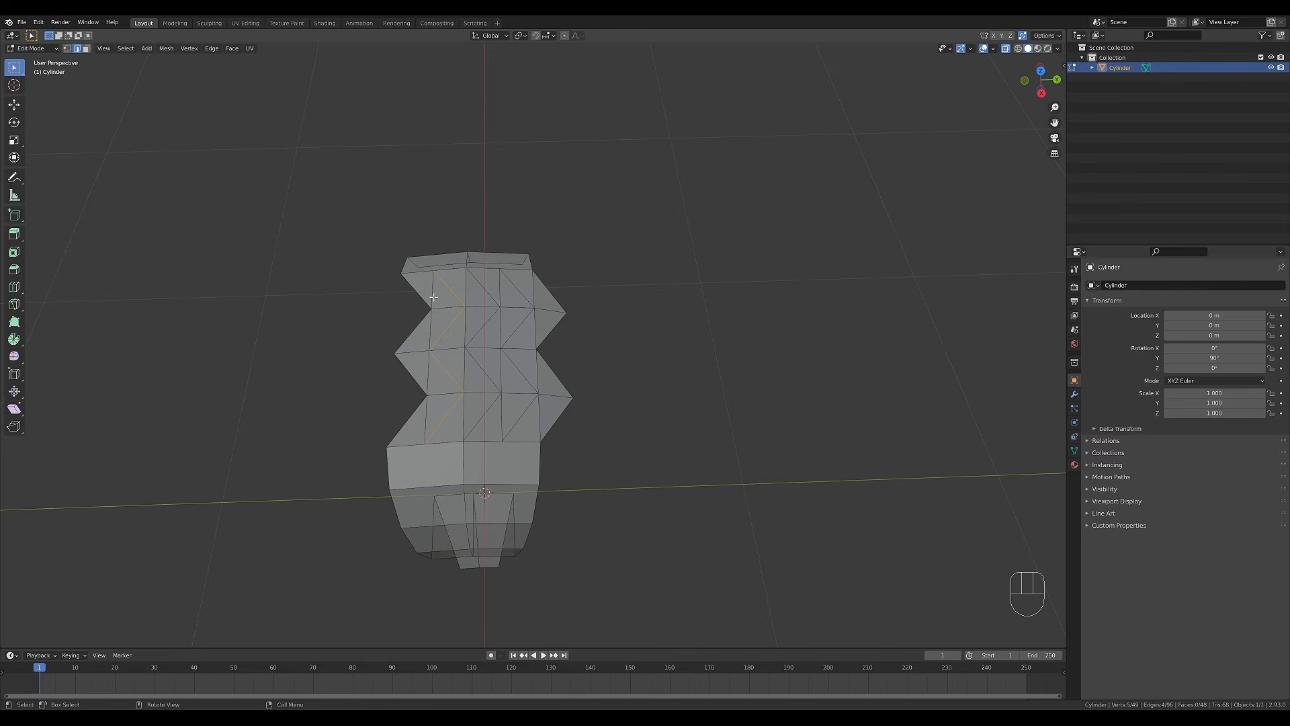
key("ctrl+z")
left_click(431, 287, "shift")
left_click(428, 336, "shift")
left_click(431, 372, "shift")
left_click(426, 417, "shift")
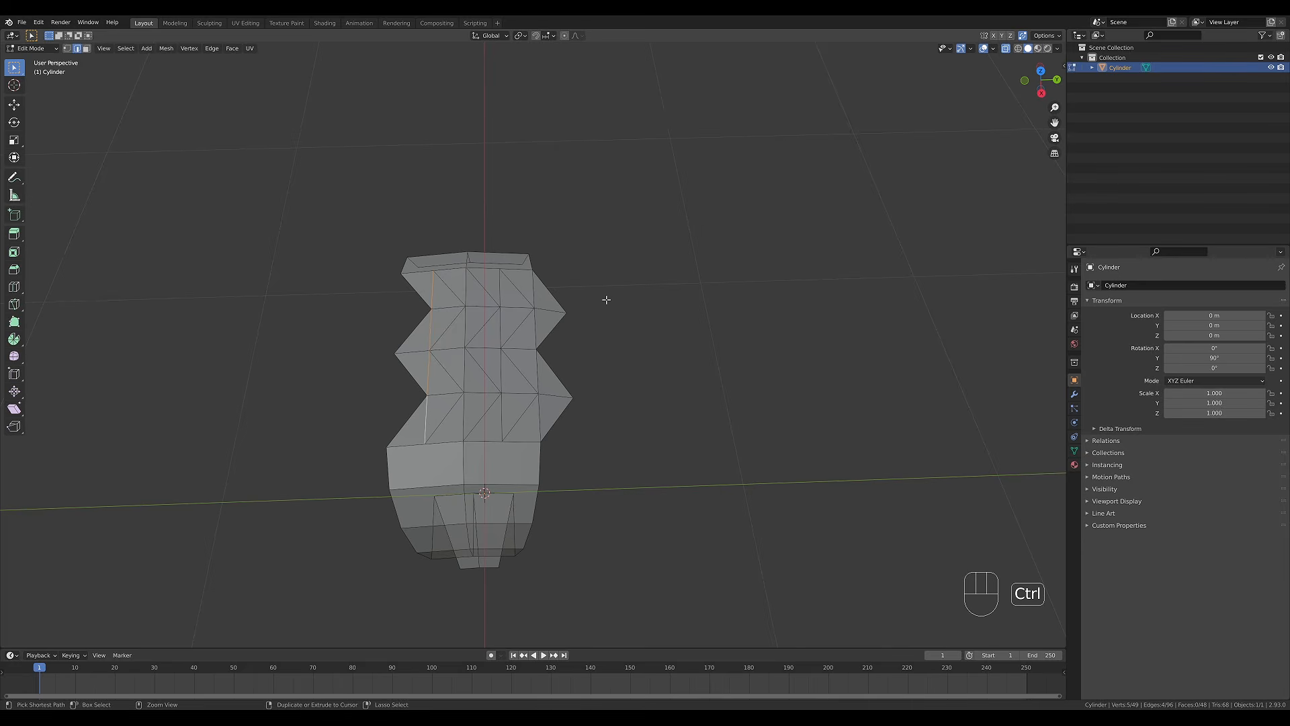
key("ctrl+x")
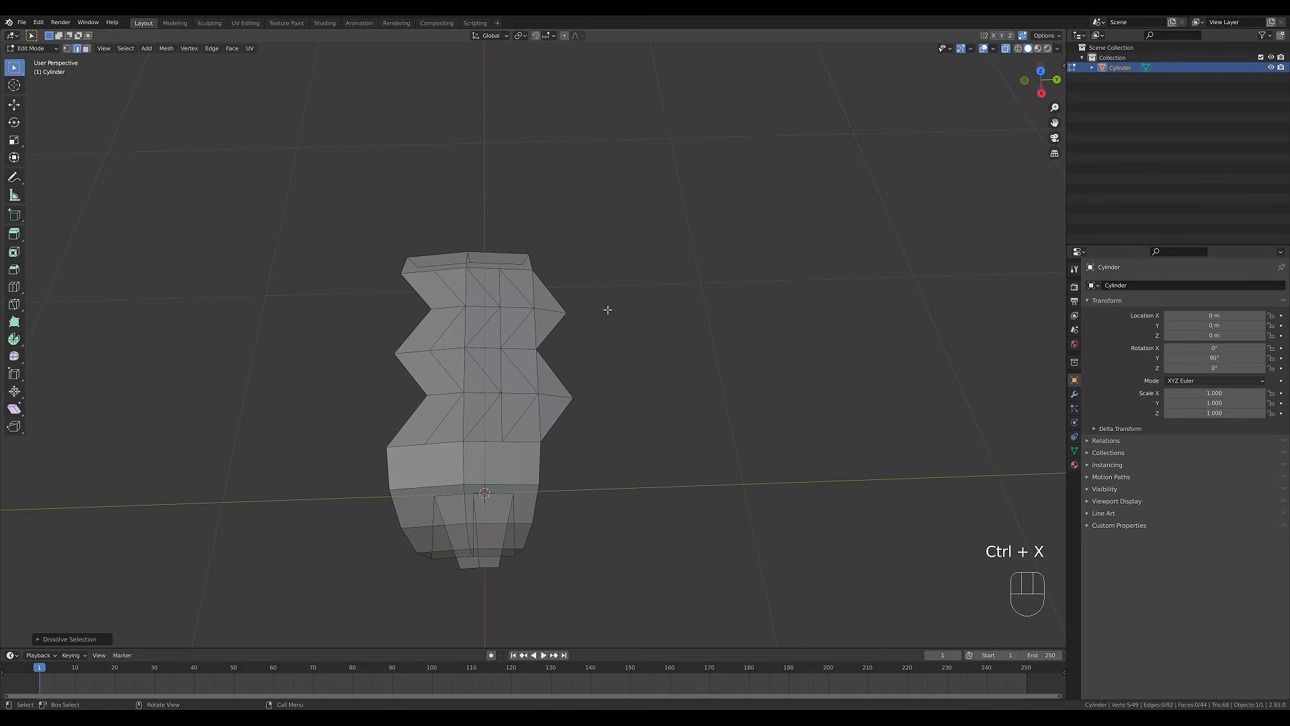
left_click(467, 285)
left_click(463, 420, "ctrl")
middle_click_drag(537, 390, 443, 257)
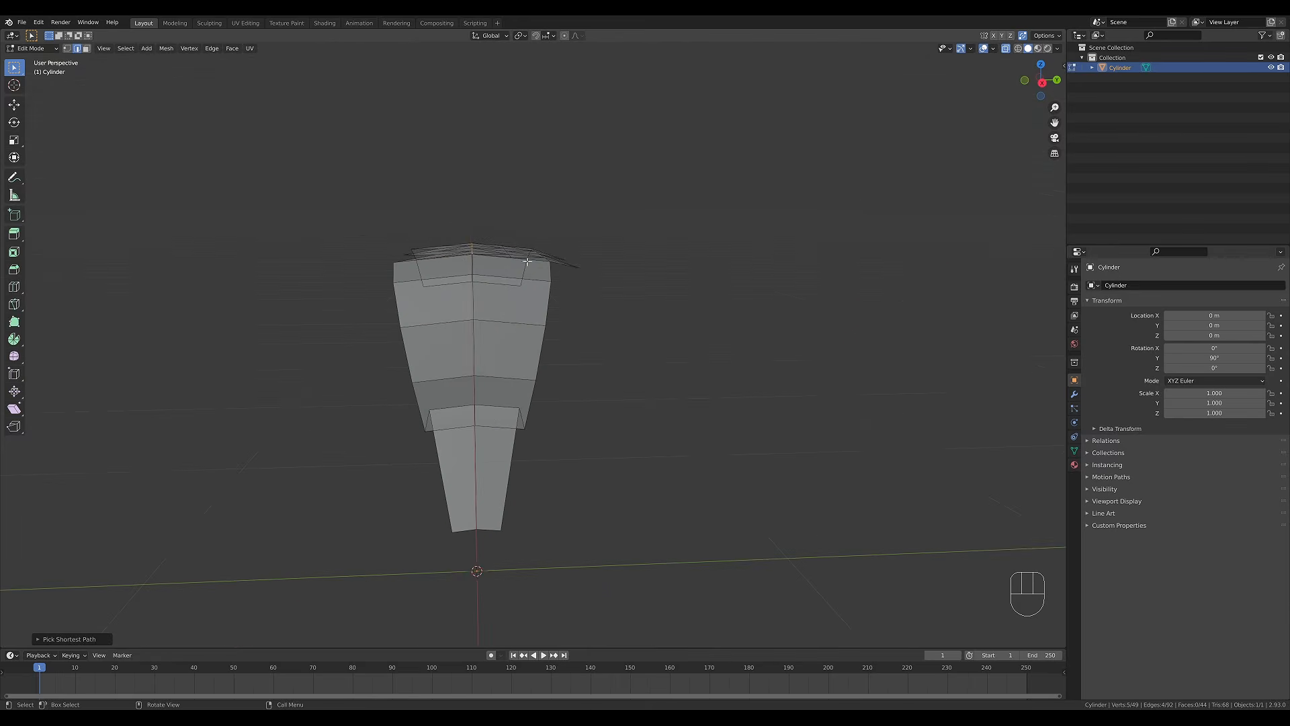
middle_click_drag(497, 229, 514, 367)
Dissolve the four straight edges of the half-segment line between the centreline and the extra strip.
left_click(500, 269)
left_click(499, 300, "shift")
left_click(496, 335, "shift")
left_click(493, 368, "shift")
key("ctrl+x")
middle_click_drag(556, 338, 630, 319)
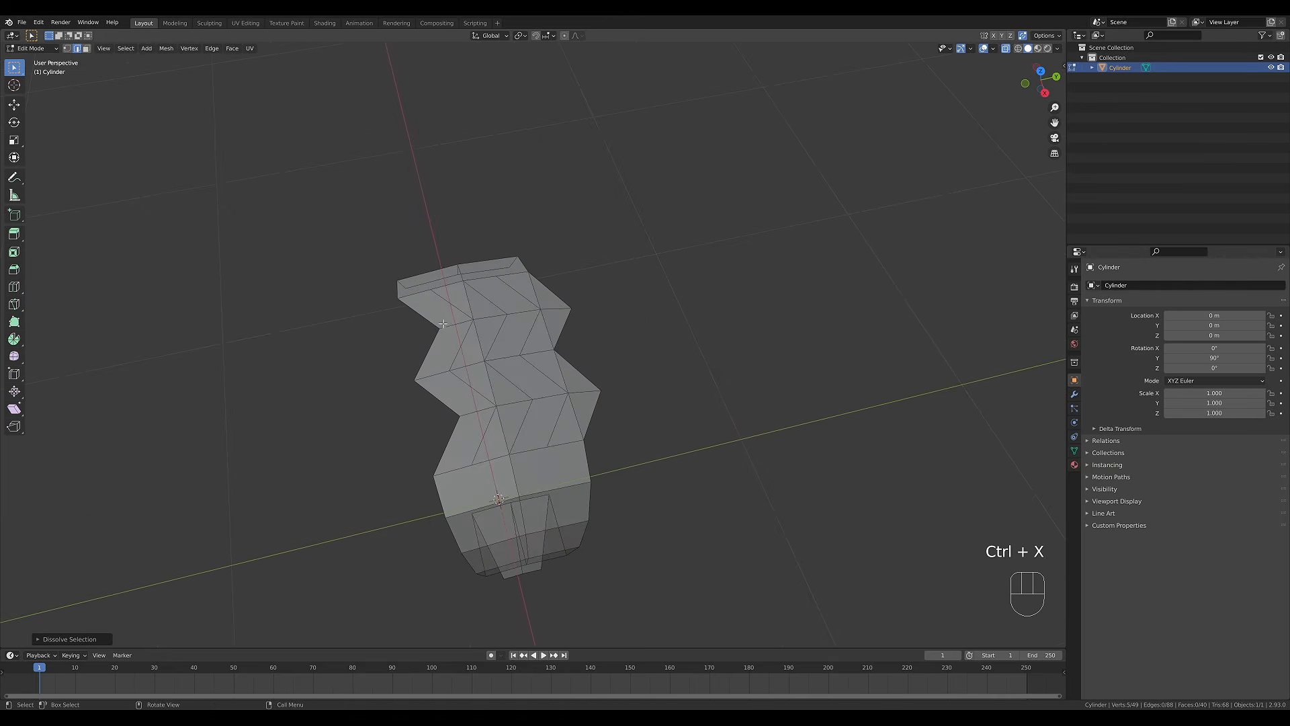
Select two alternate zigzag strips of four tread faces each and extrude them along their normals by about 0.03 m.
key("3")
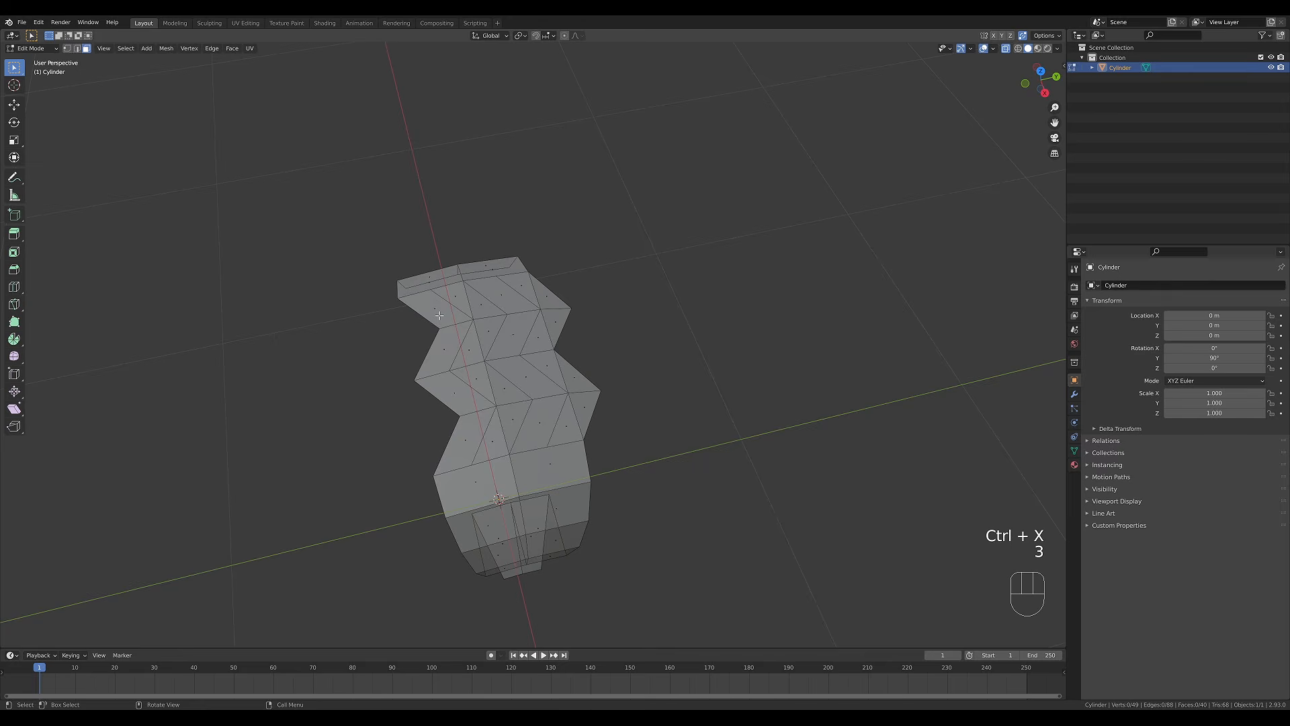
left_click(439, 311)
left_click(461, 440, "ctrl")
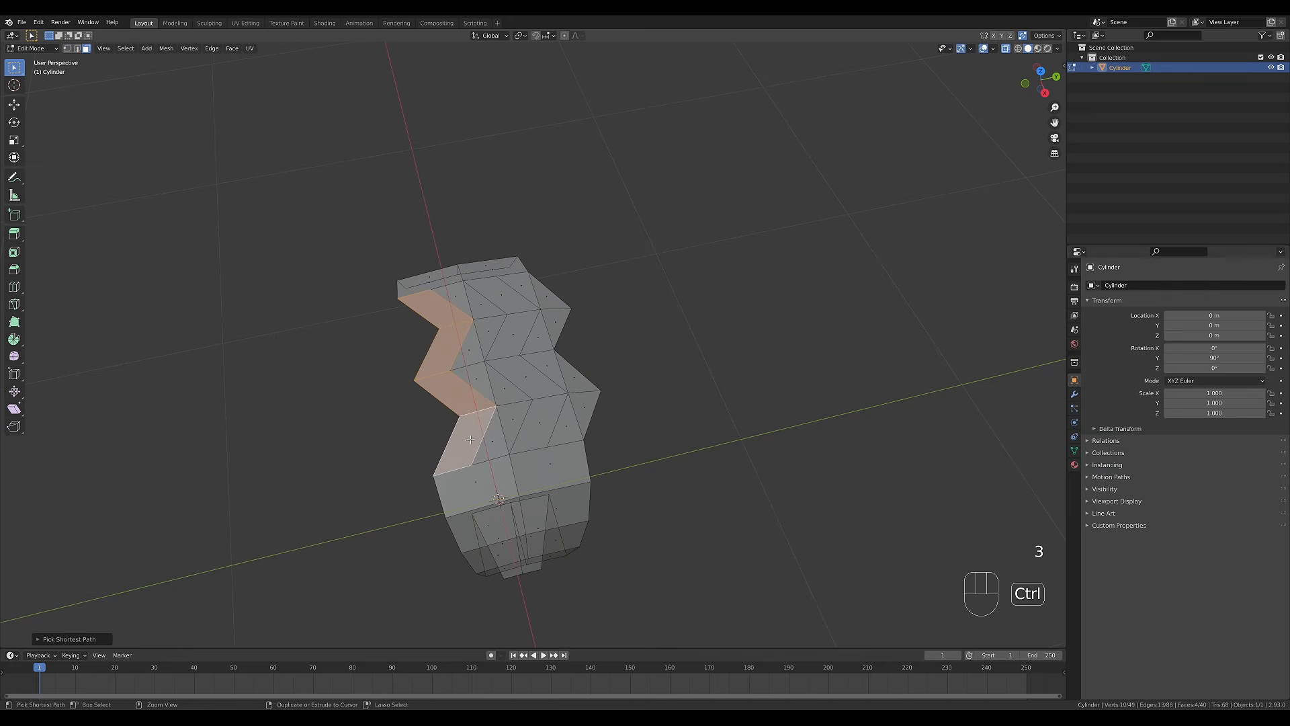
left_click(507, 294, "shift")
left_click(519, 434, "ctrl")
middle_click_drag(645, 412, 746, 403)
key("alt+e")
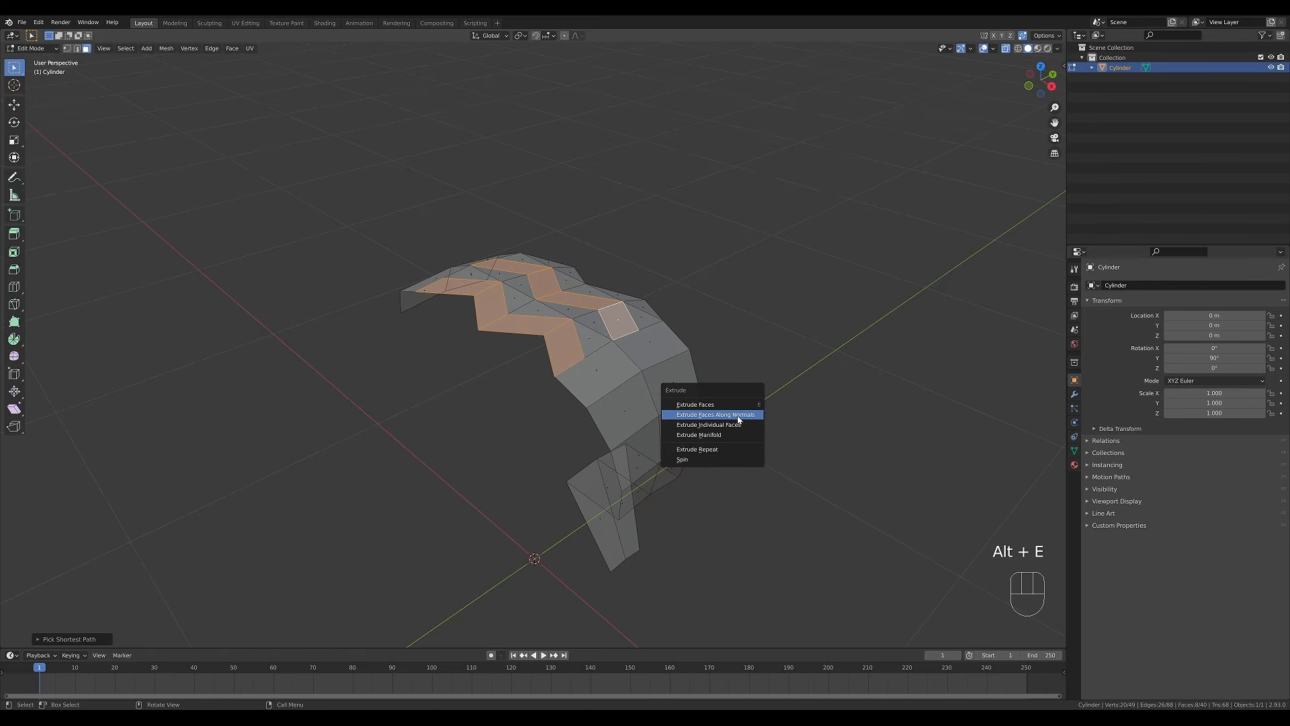
left_click(738, 416)
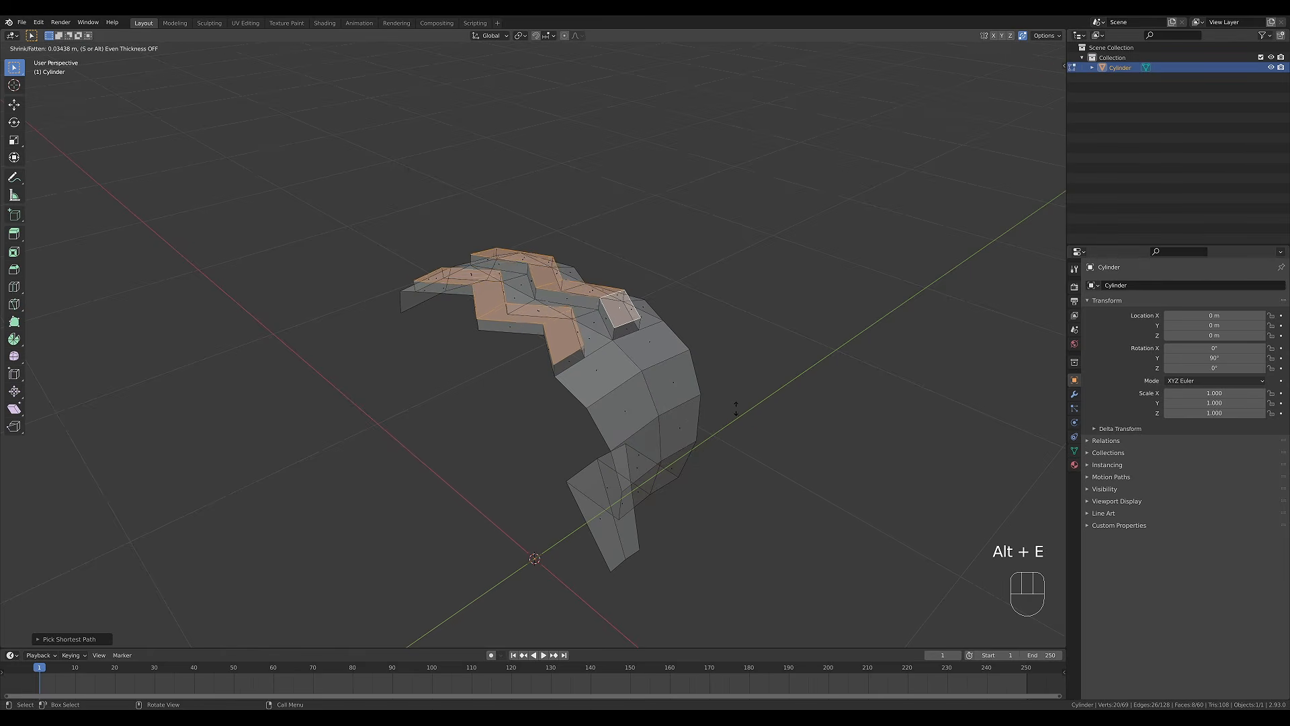
left_click(735, 408)
middle_click_drag(523, 367, 693, 358)
key("ctrl+z")
key("ctrl+z")
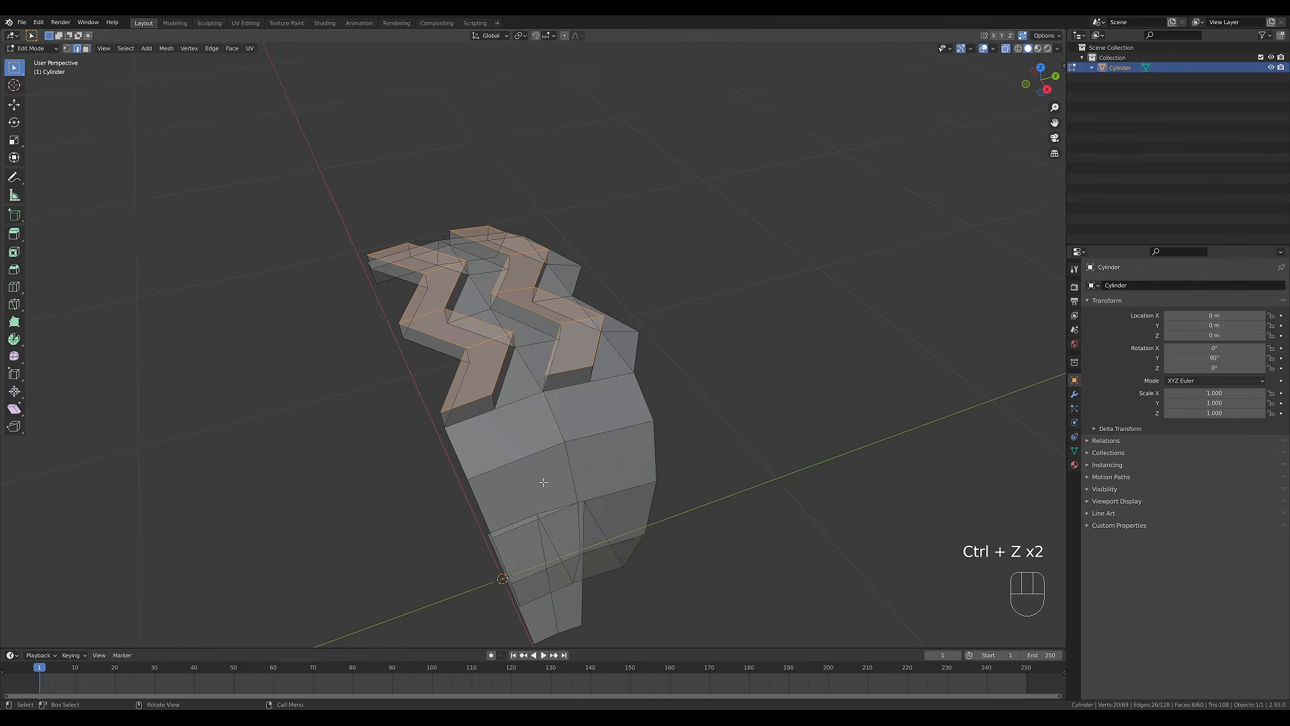
Subdivide the two edges of the sidewall loop just below the shoulder faces.
left_click(558, 438, "alt")
right_click(531, 451)
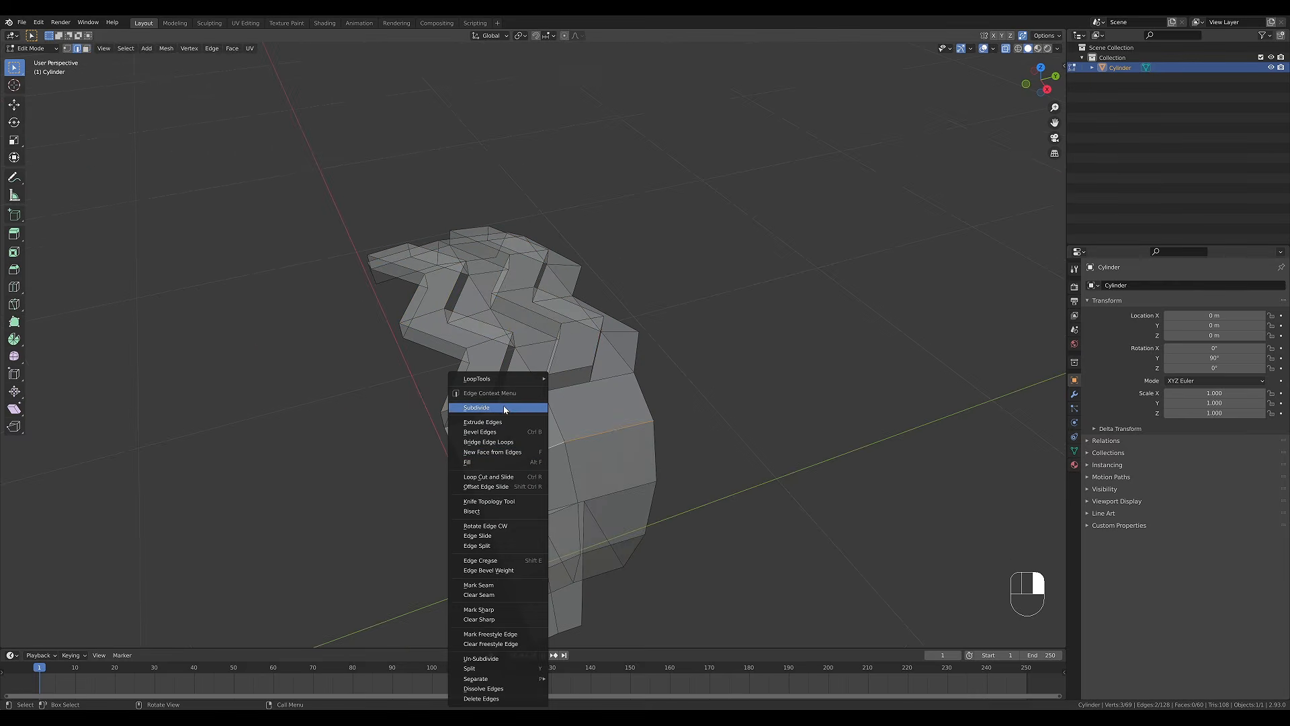
left_click(505, 408)
Connect the two new sidewall midpoint vertices straight up to the groove corner vertices across both shoulder faces.
key("1")
left_click(513, 448, "shift")
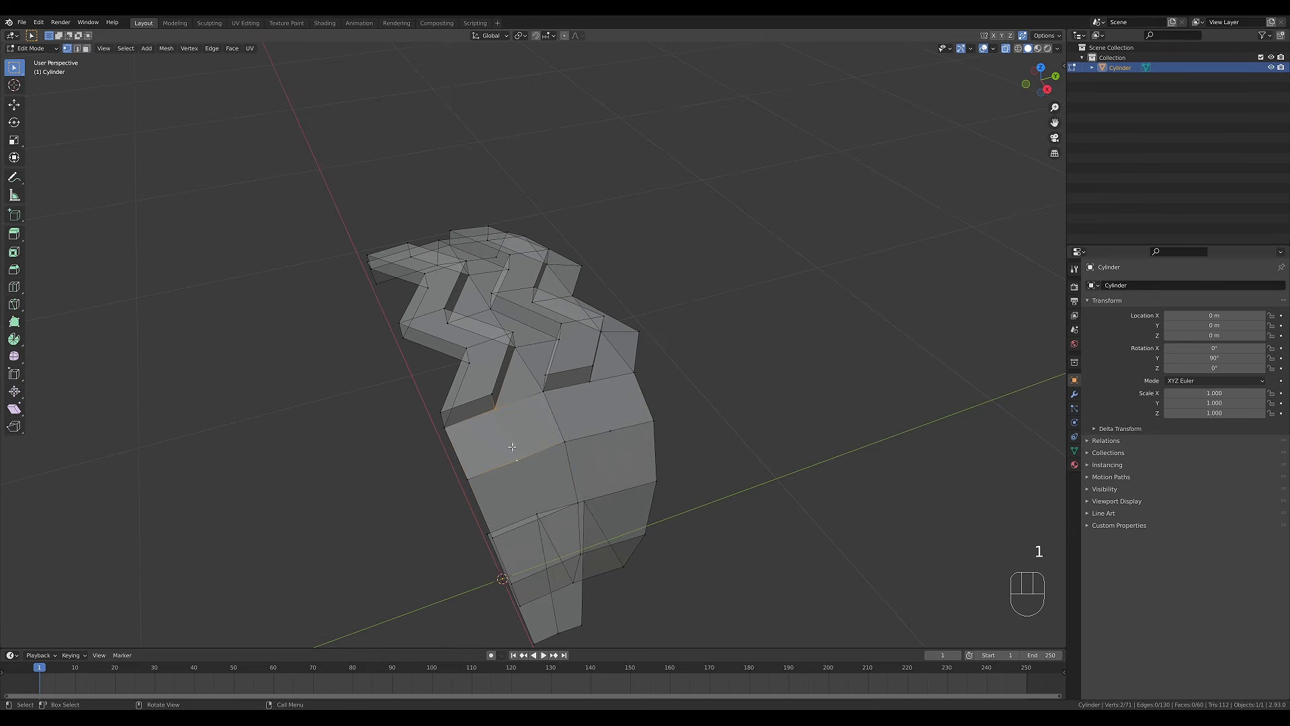
left_click(591, 380)
left_click(610, 431, "shift")
key("j")
key("j")
middle_click_drag(632, 457, 498, 348)
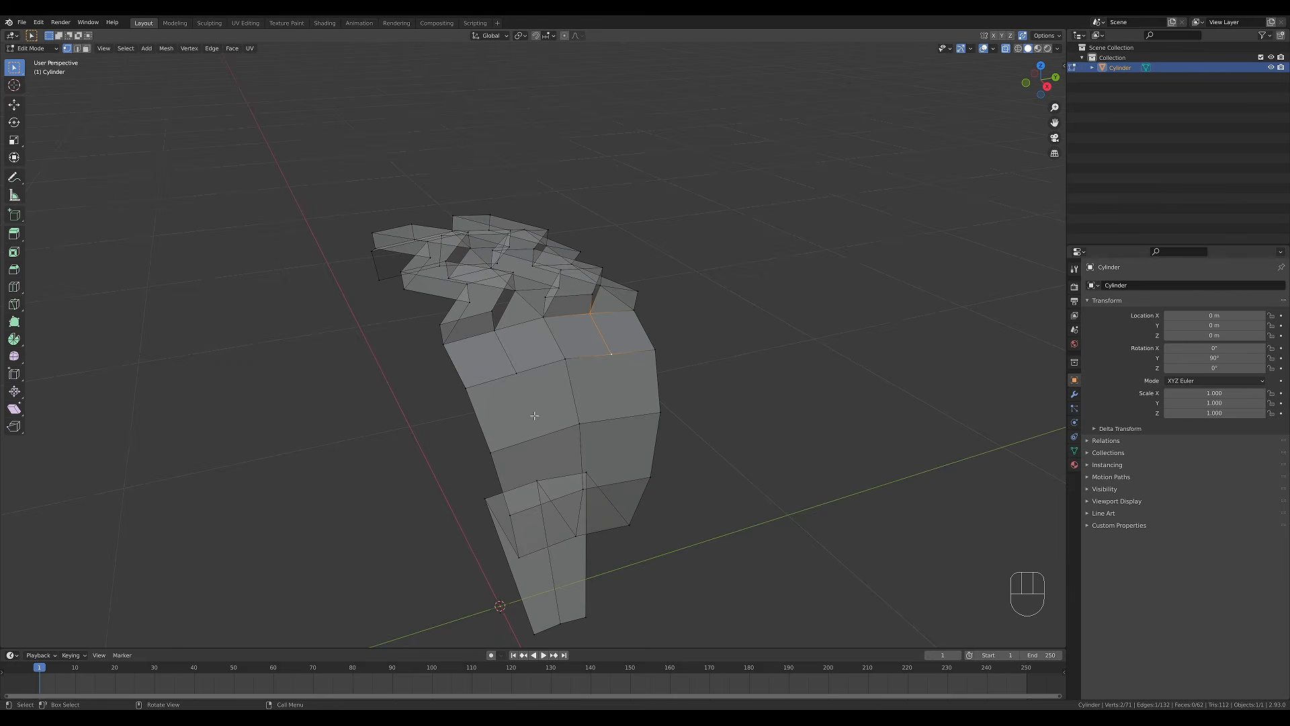
Subdivide the two sidewall loop edges just below the shoulder faces on the opposite side of the wedge.
middle_click_drag(535, 417, 555, 369)
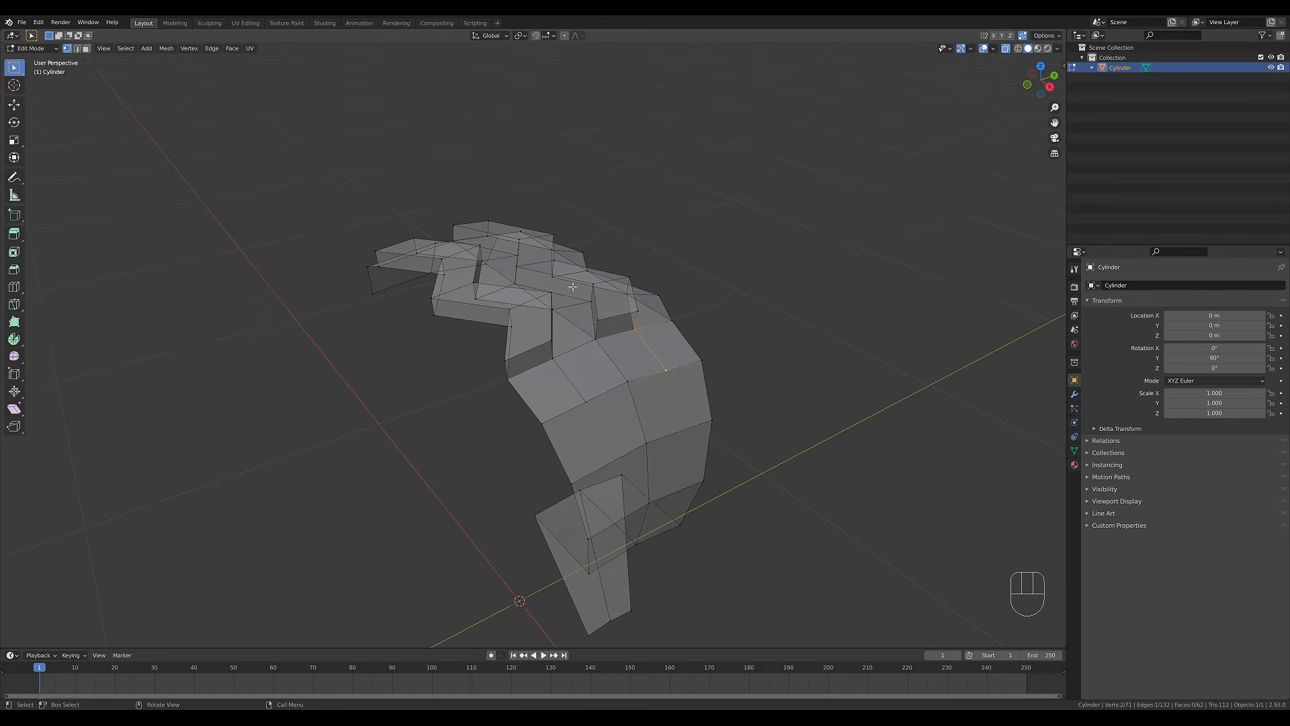
middle_click_drag(484, 405, 550, 361)
key("2")
left_click(514, 311, "shift")
right_click(522, 328)
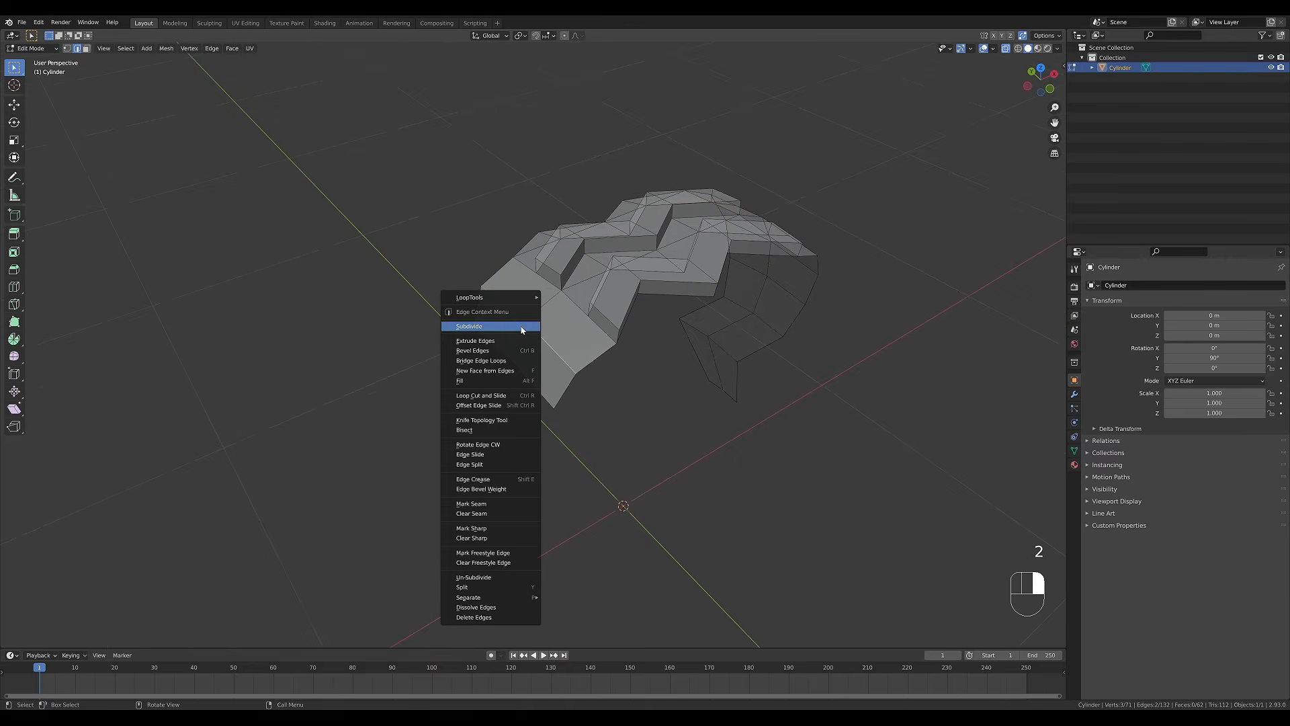
left_click(513, 329)
Connect the opposite side's two new midpoint vertices to the groove corners above them, splitting both shoulder faces.
key("1")
left_click(552, 344)
left_click(587, 317, "shift")
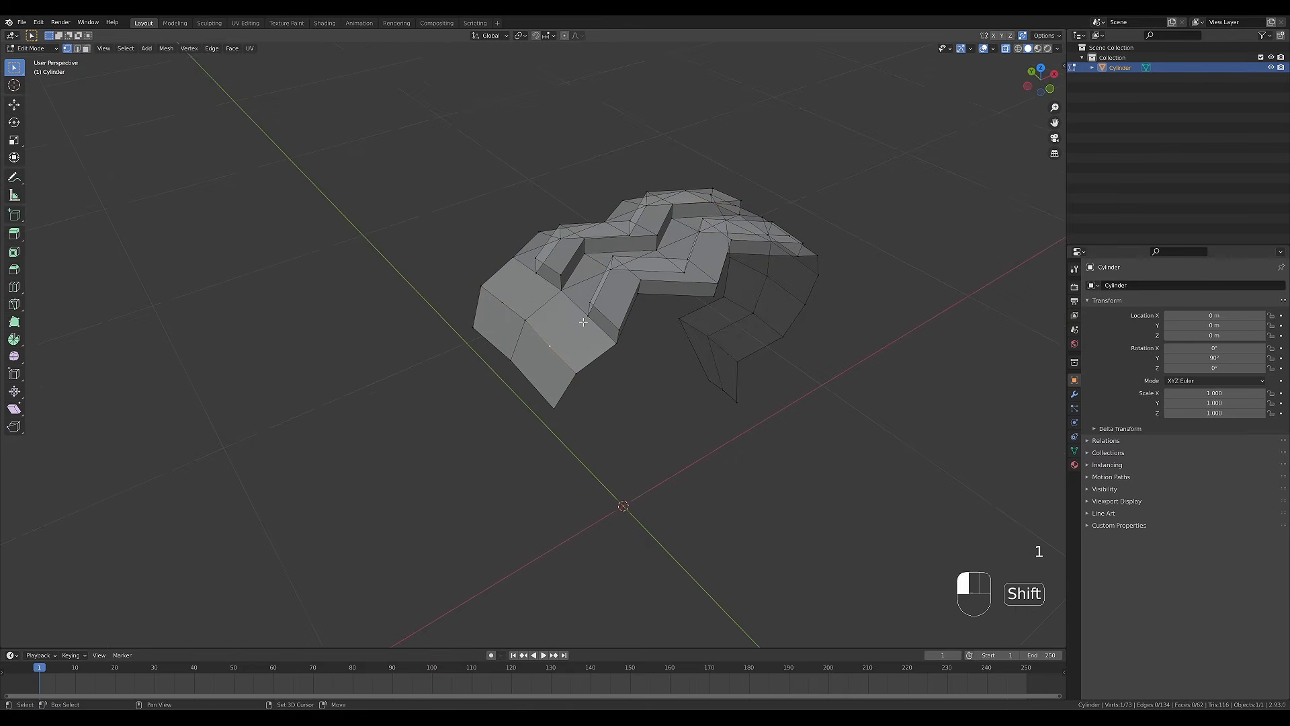
key("j")
left_click(502, 303)
left_click(536, 272, "shift")
key("j")
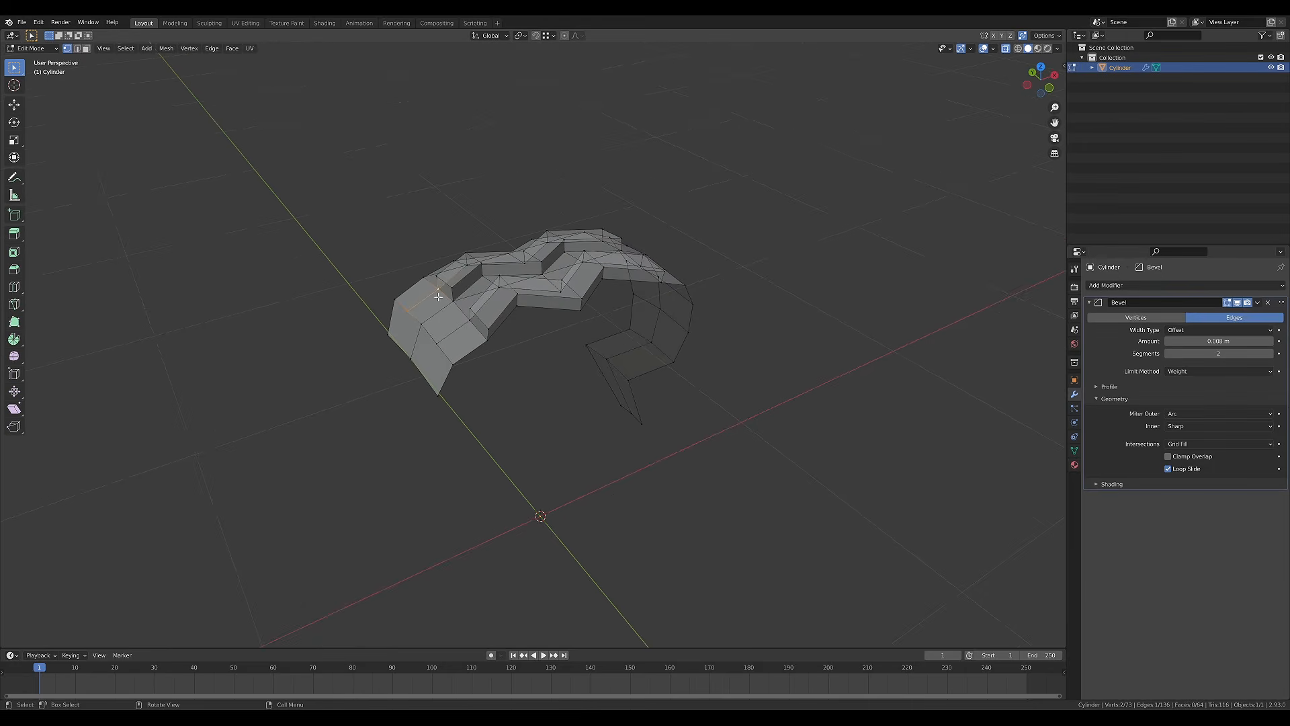
middle_click_drag(492, 331, 461, 318)
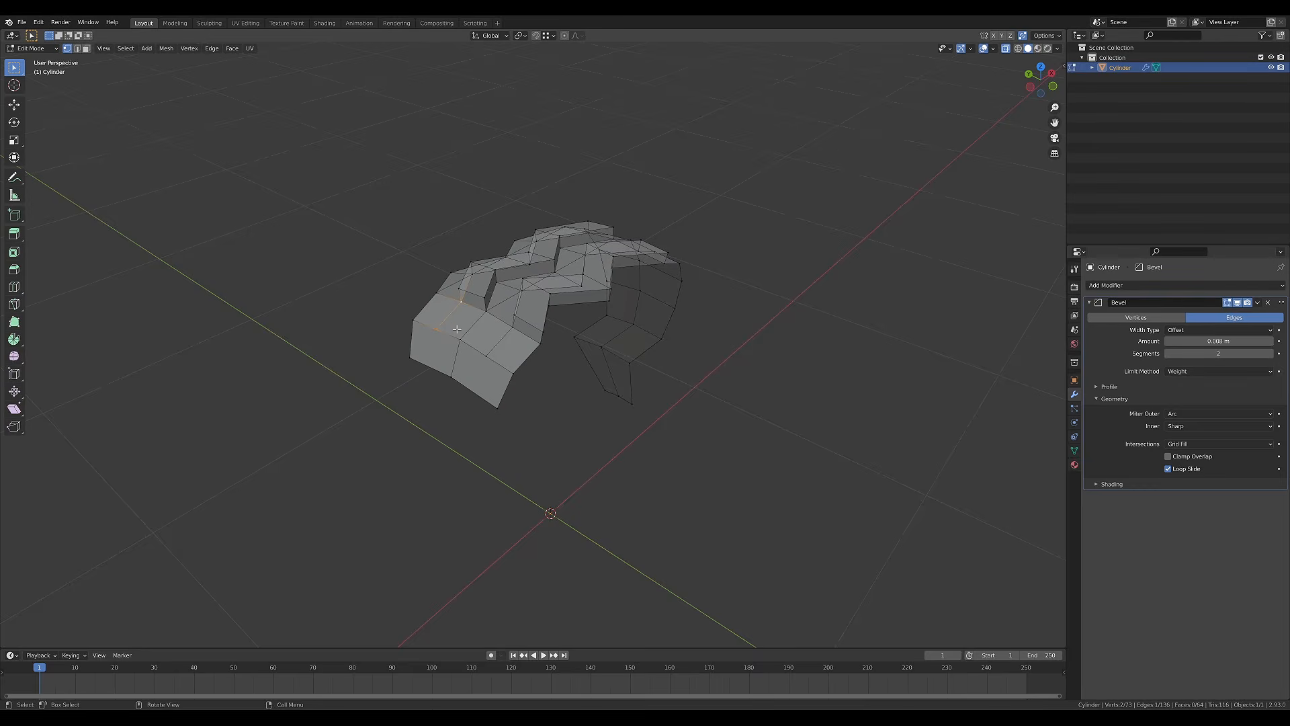
Select the five vertices along this side's tread-to-shoulder line and edge-slide them toward the sidewall by a factor of about 0.60.
left_click(435, 293)
left_click(461, 303, "shift")
left_click(487, 311, "shift")
left_click(513, 328, "shift")
left_click(540, 343, "shift")
middle_click_drag(610, 333, 576, 349)
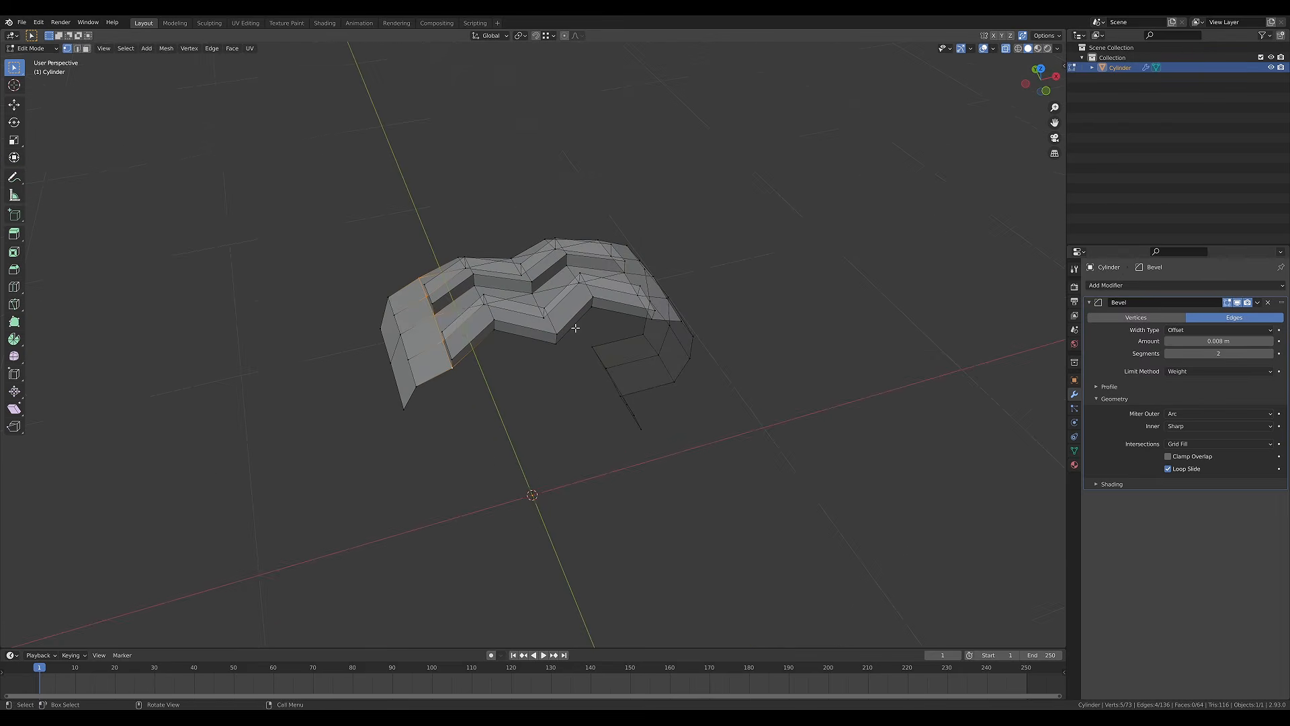
middle_click_drag(578, 427, 538, 374)
key("g")
key("g")
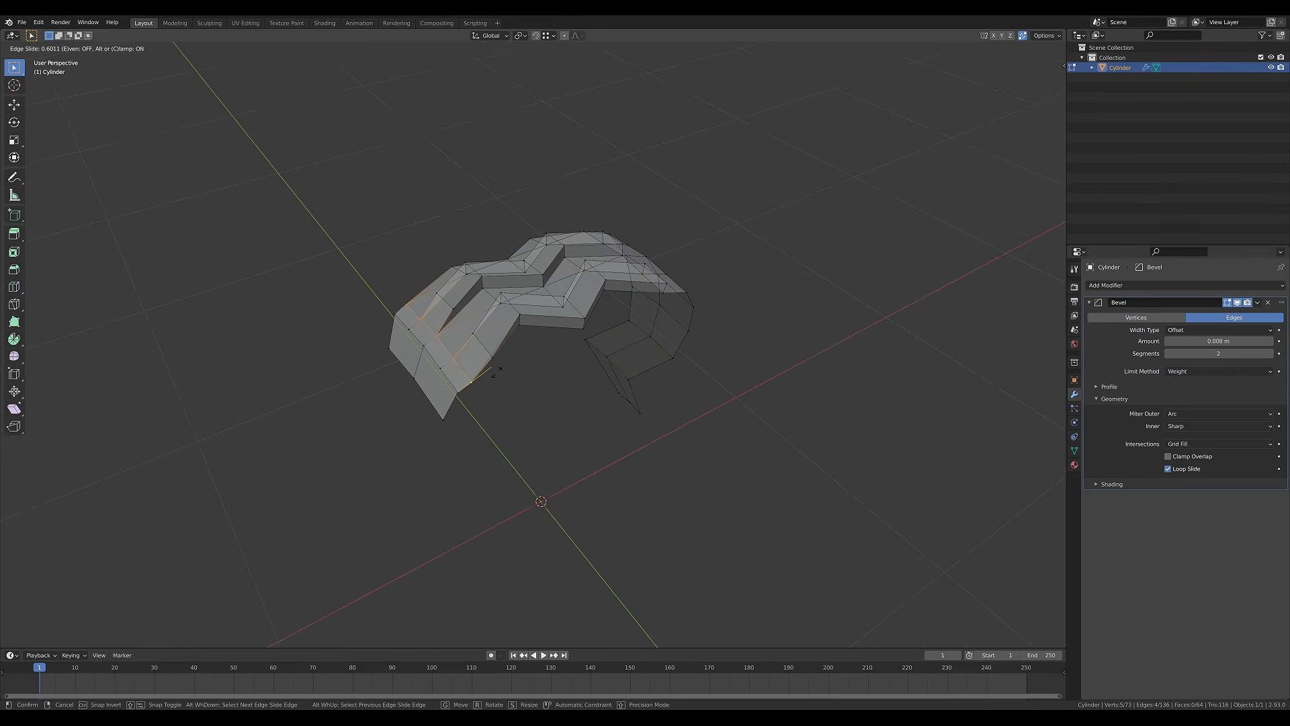
left_click(497, 372)
Select the matching five-vertex shoulder line on the other side and edge-slide it down close to the sidewall loop.
middle_click_drag(496, 369, 531, 358)
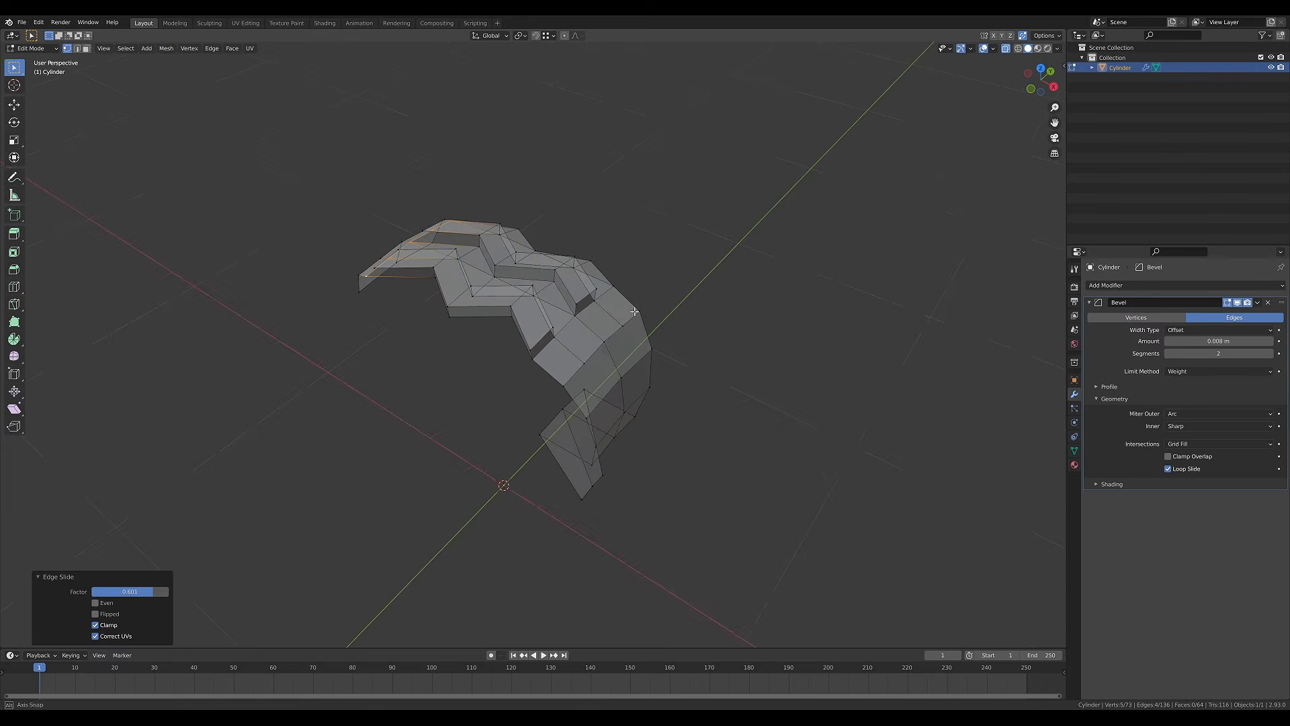
left_click(533, 361)
left_click(556, 341, "shift")
left_click(577, 319, "shift")
left_click(596, 304, "shift")
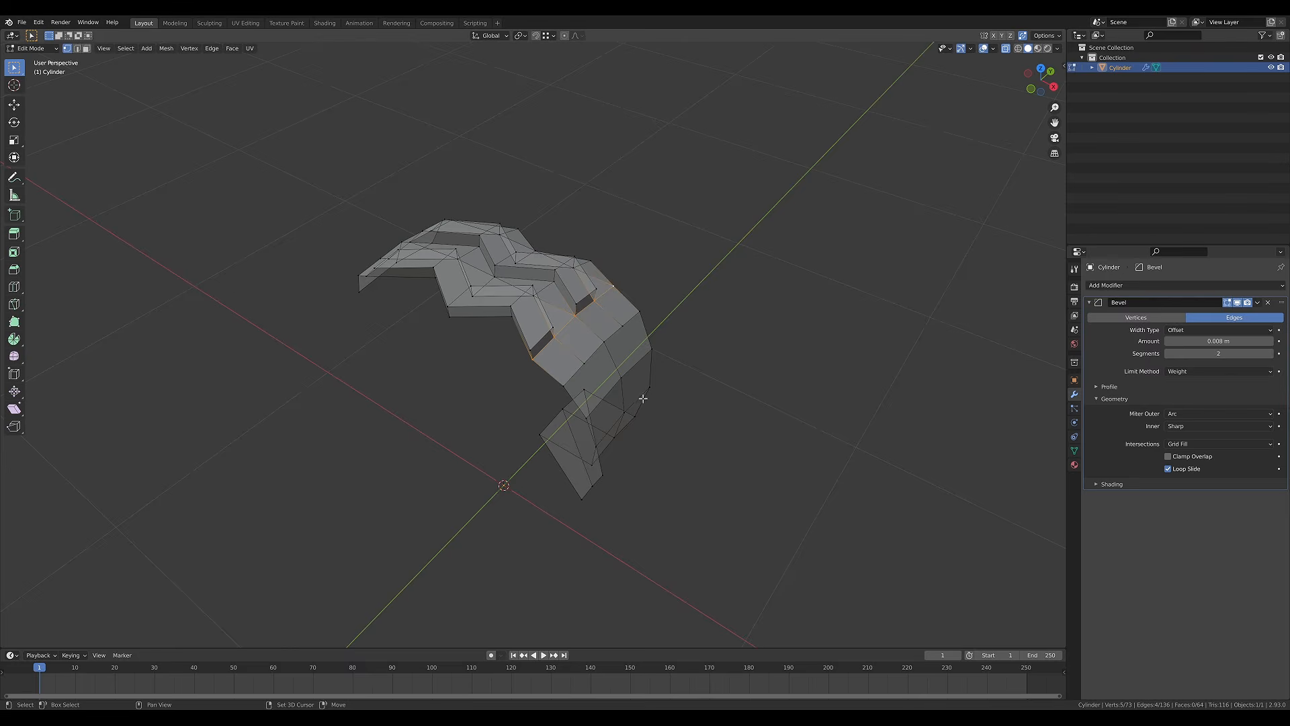
middle_click_drag(663, 392, 664, 395)
key("g")
key("g")
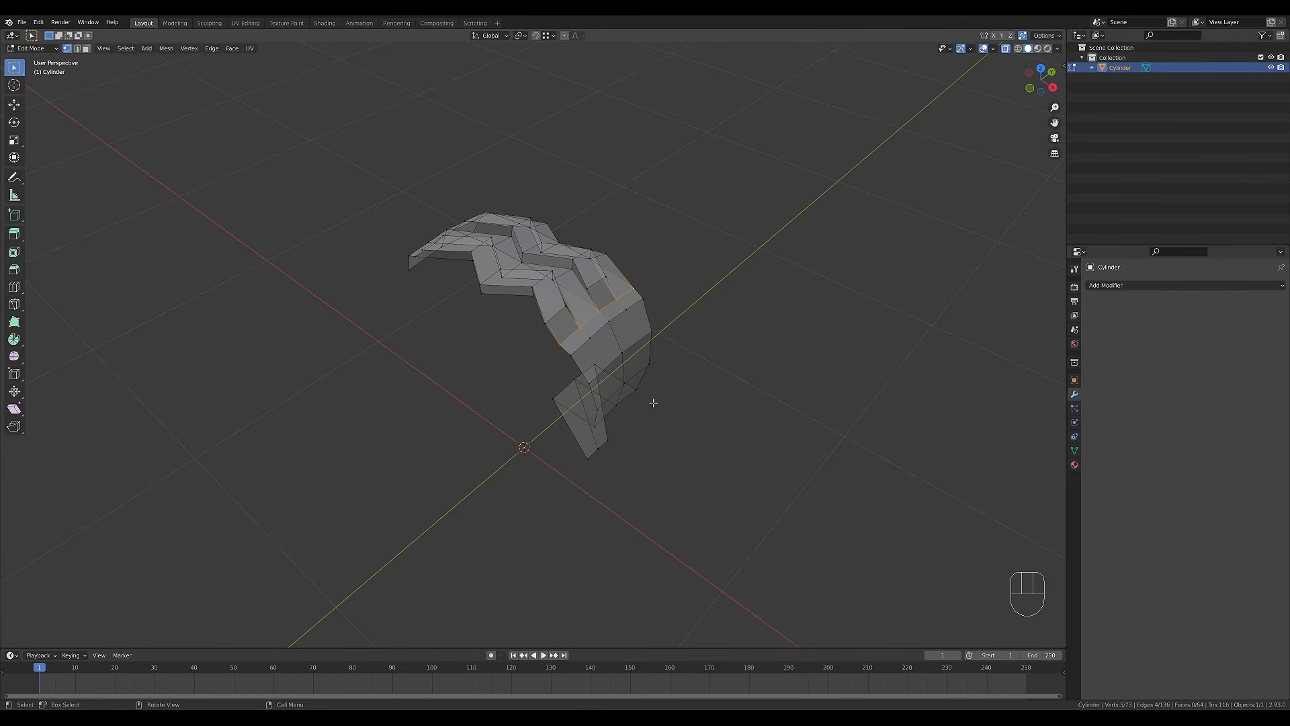
middle_click_drag(659, 334, 616, 324)
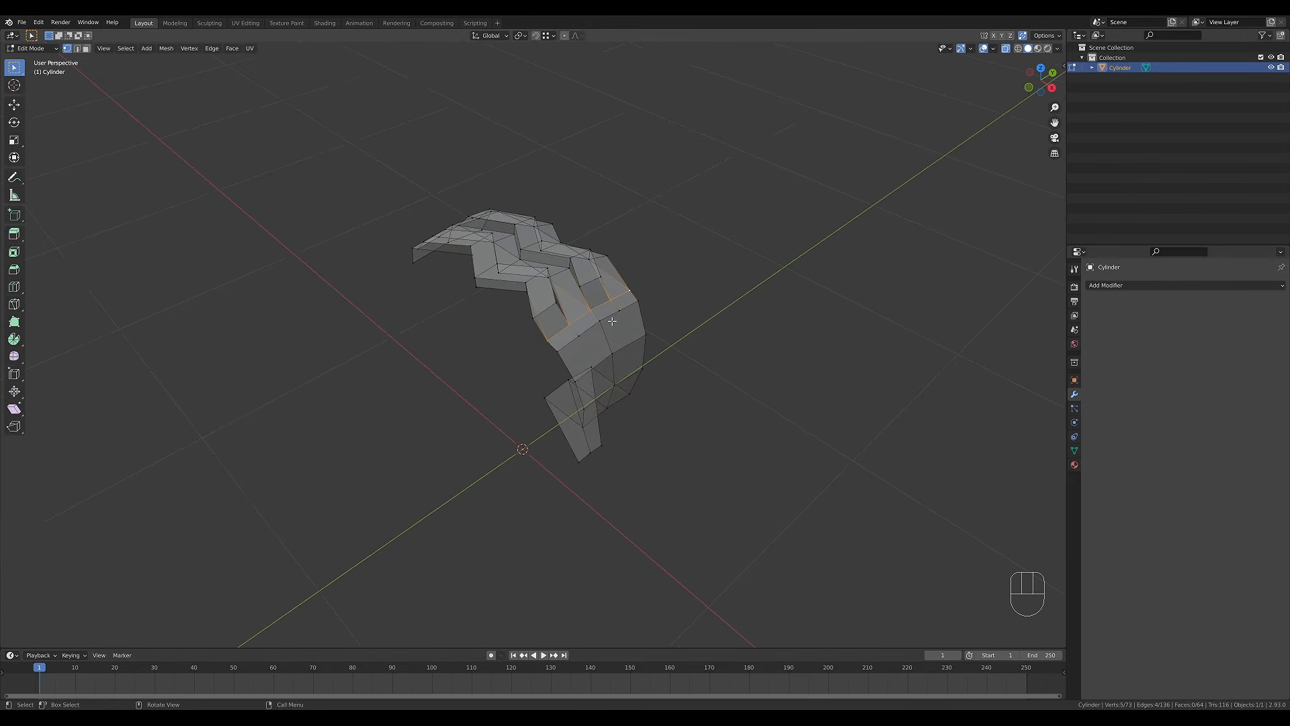
key("g")
key("g")
left_click(614, 325)
Turn off X-ray so the mesh displays as opaque solid.
middle_click_drag(723, 318, 697, 316)
middle_click_drag(651, 366, 644, 352)
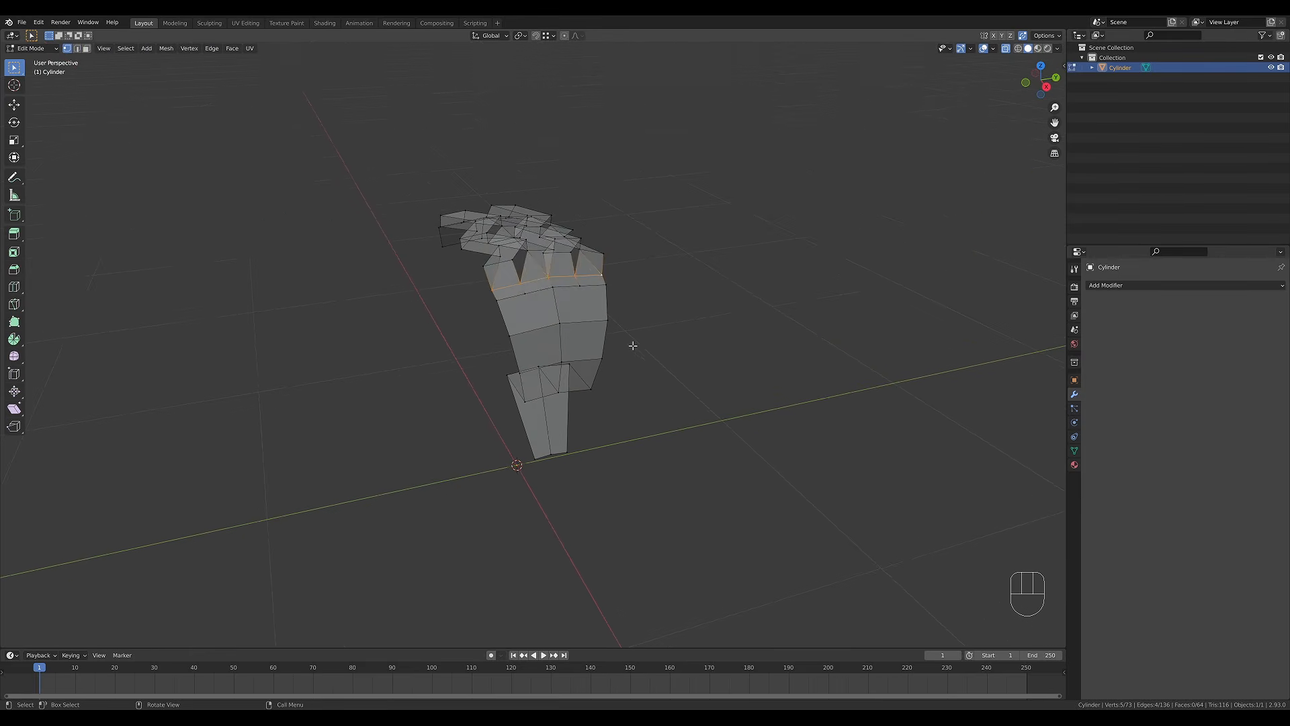
middle_click_drag(605, 289, 559, 330)
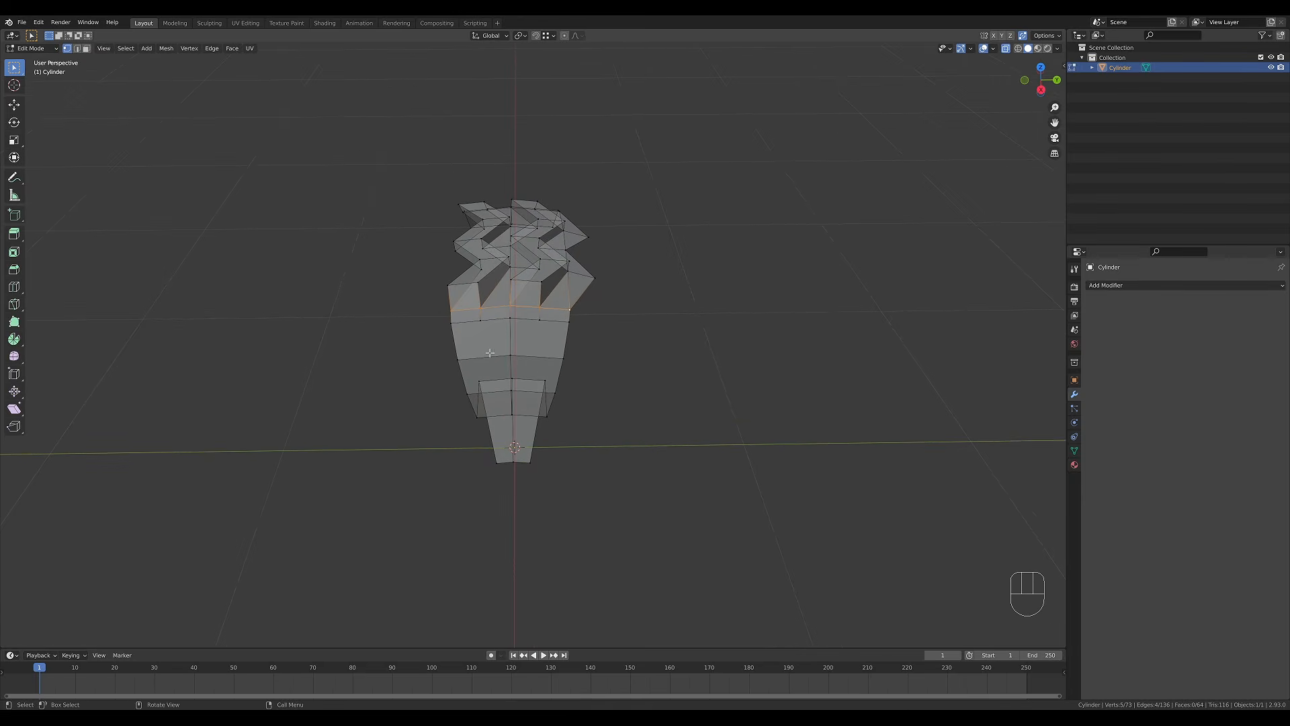
key("z")
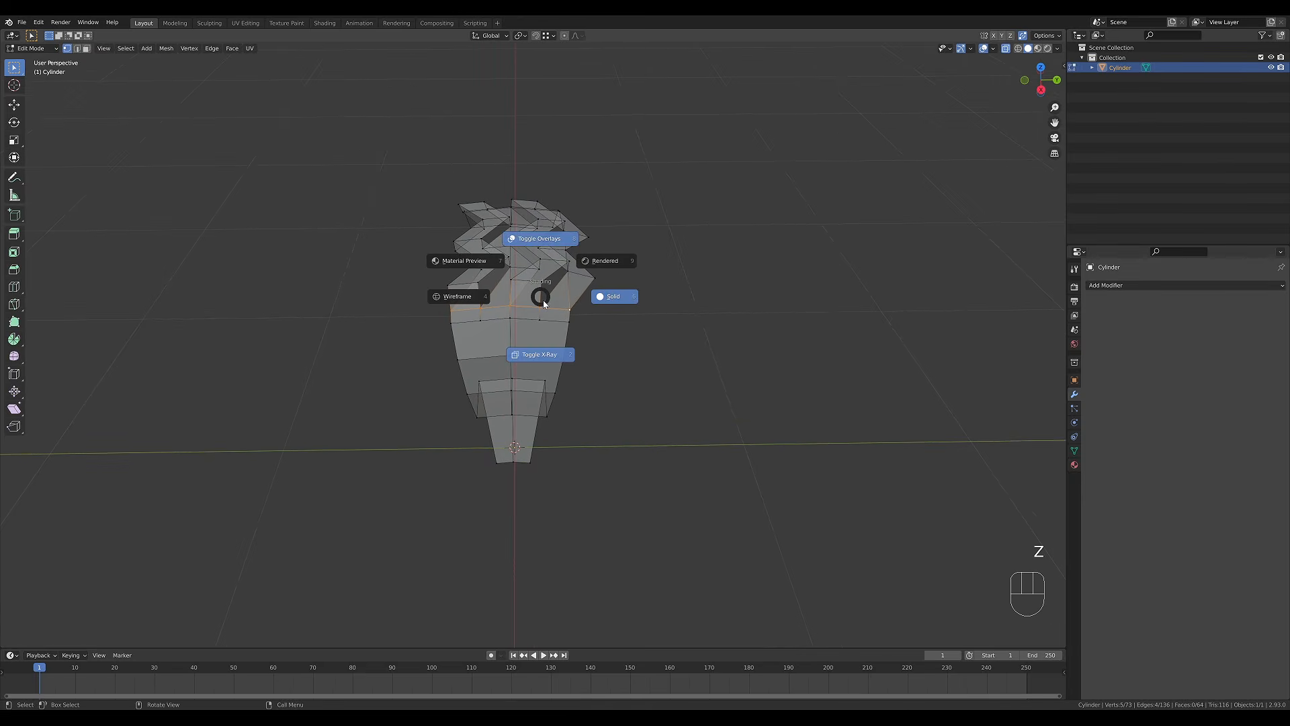
left_click(1006, 49)
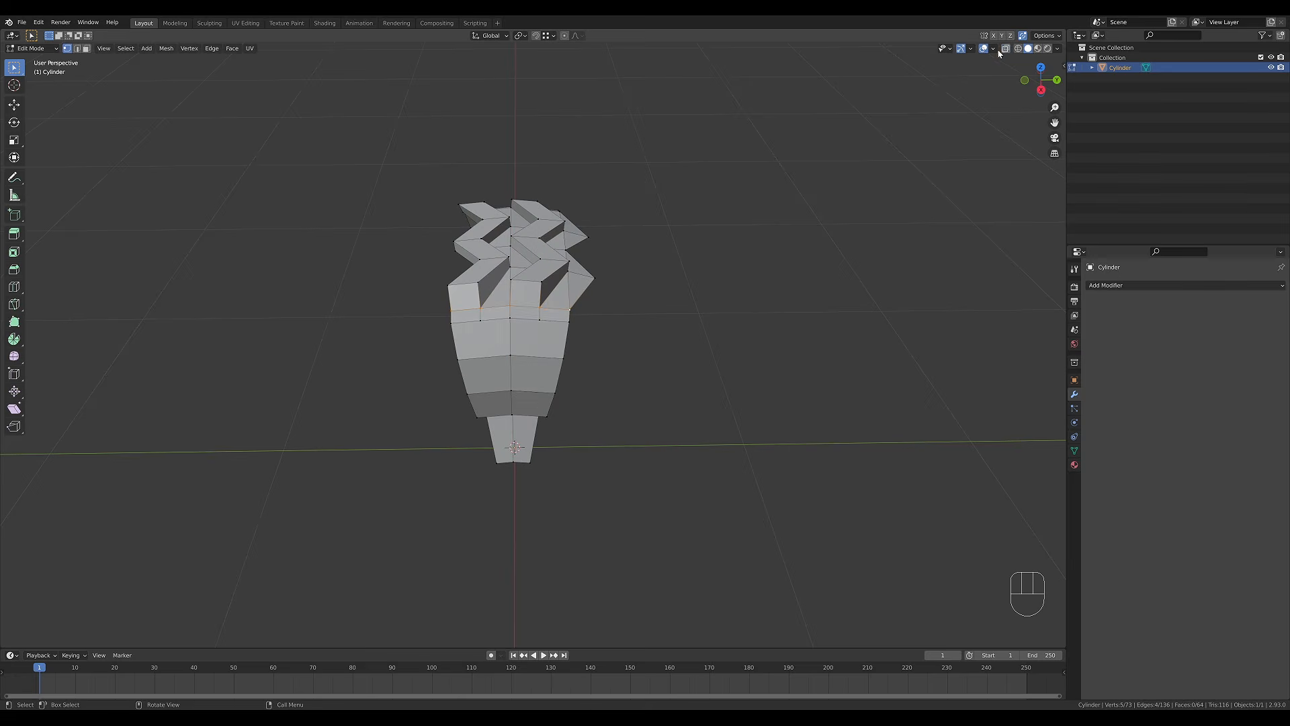
Connect both sidewall midpoint vertices diagonally to the centre vertex one loop below and dissolve the vertical edge between the diagonals.
middle_click_drag(530, 391, 514, 363)
key("ctrl+z")
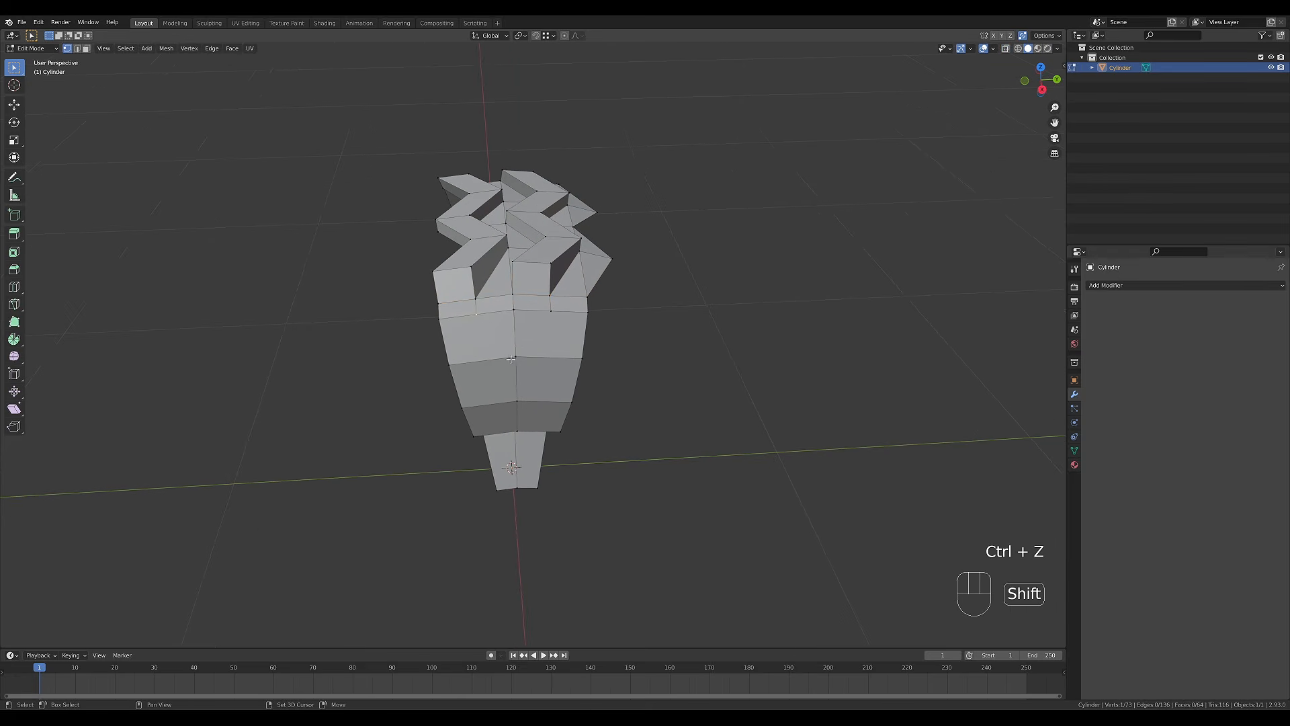
key("j")
key("j")
key("2")
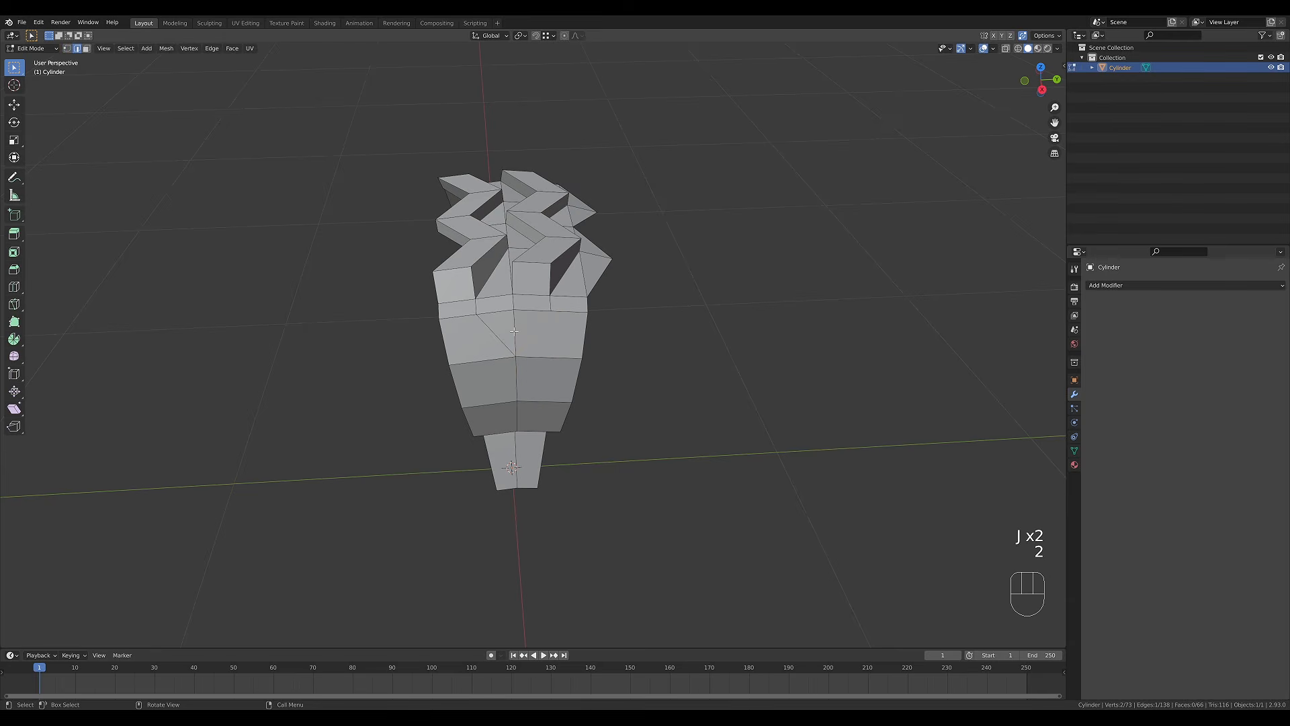
key("ctrl+x")
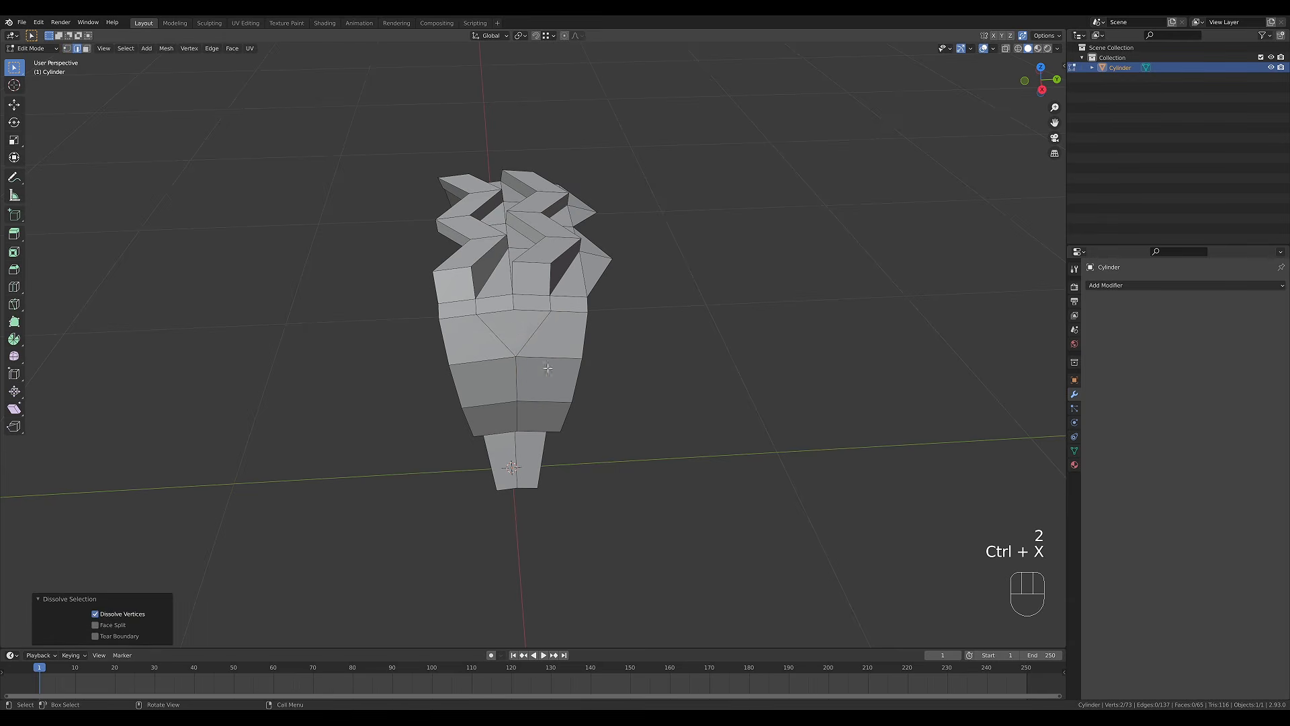
Build the same V-shaped edge flow on the opposite sidewall with two diagonals to the lower centre vertex, dissolving the middle edge.
middle_click_drag(516, 338, 590, 341)
middle_click_drag(482, 318, 441, 340)
key("1")
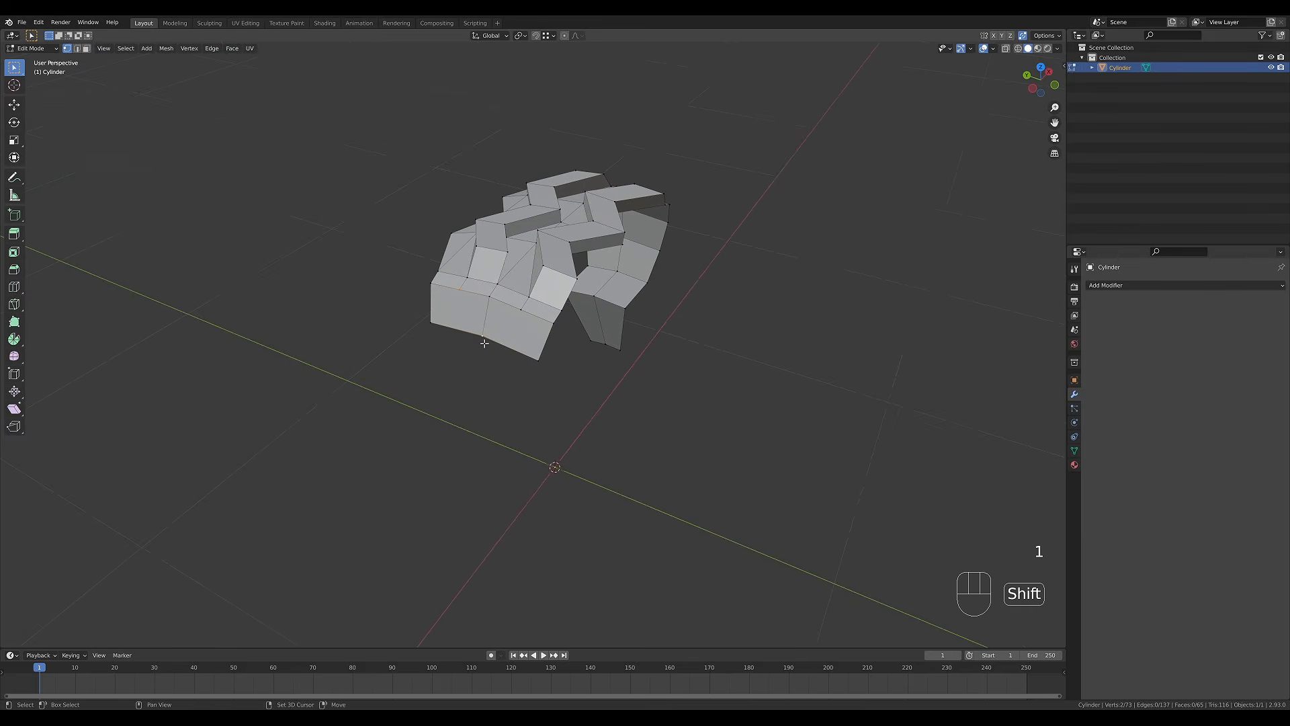
key("j")
left_click(486, 332, "shift")
key("j")
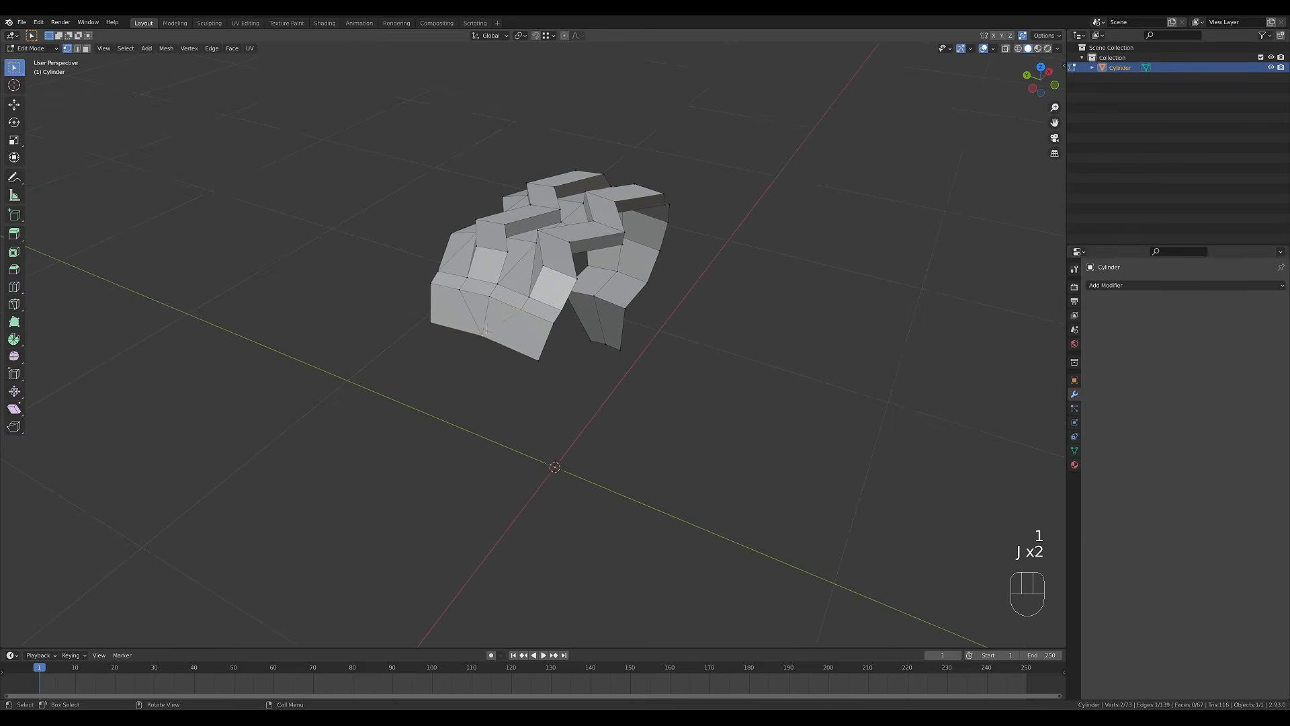
key("2")
left_click(486, 316)
key("ctrl+x")
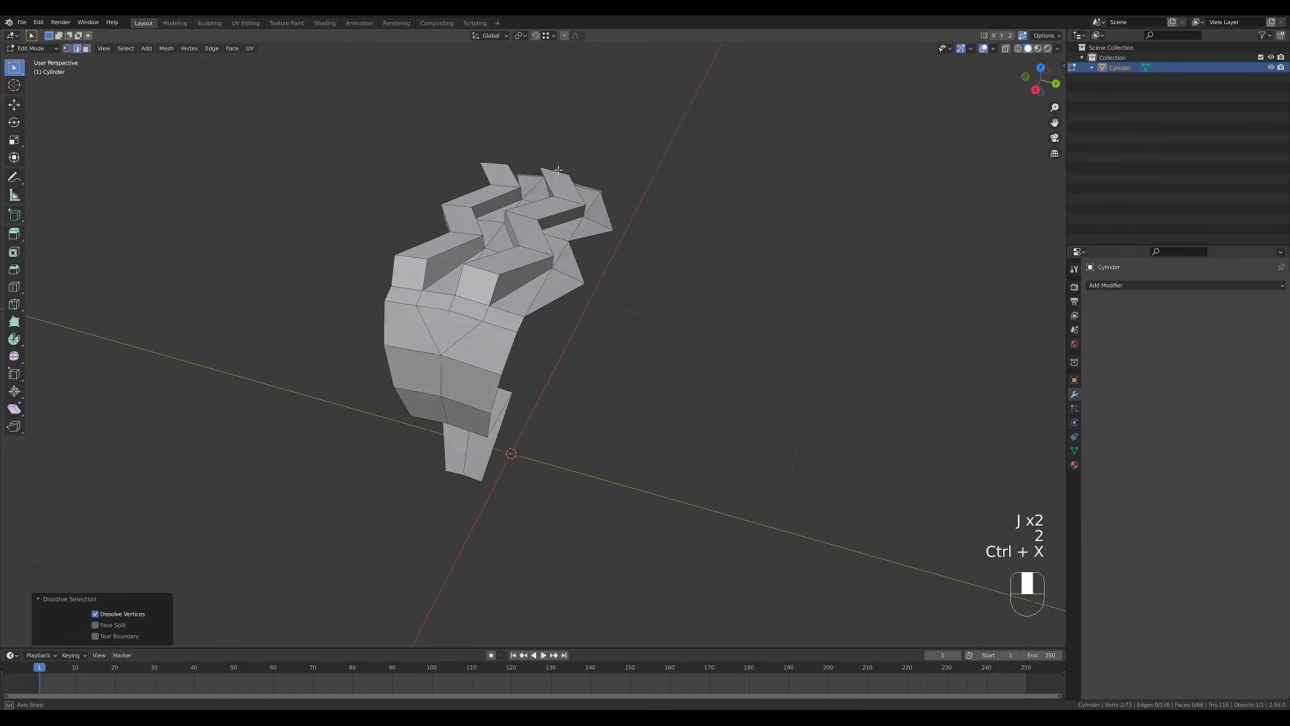
middle_click_drag(475, 277, 578, 322)
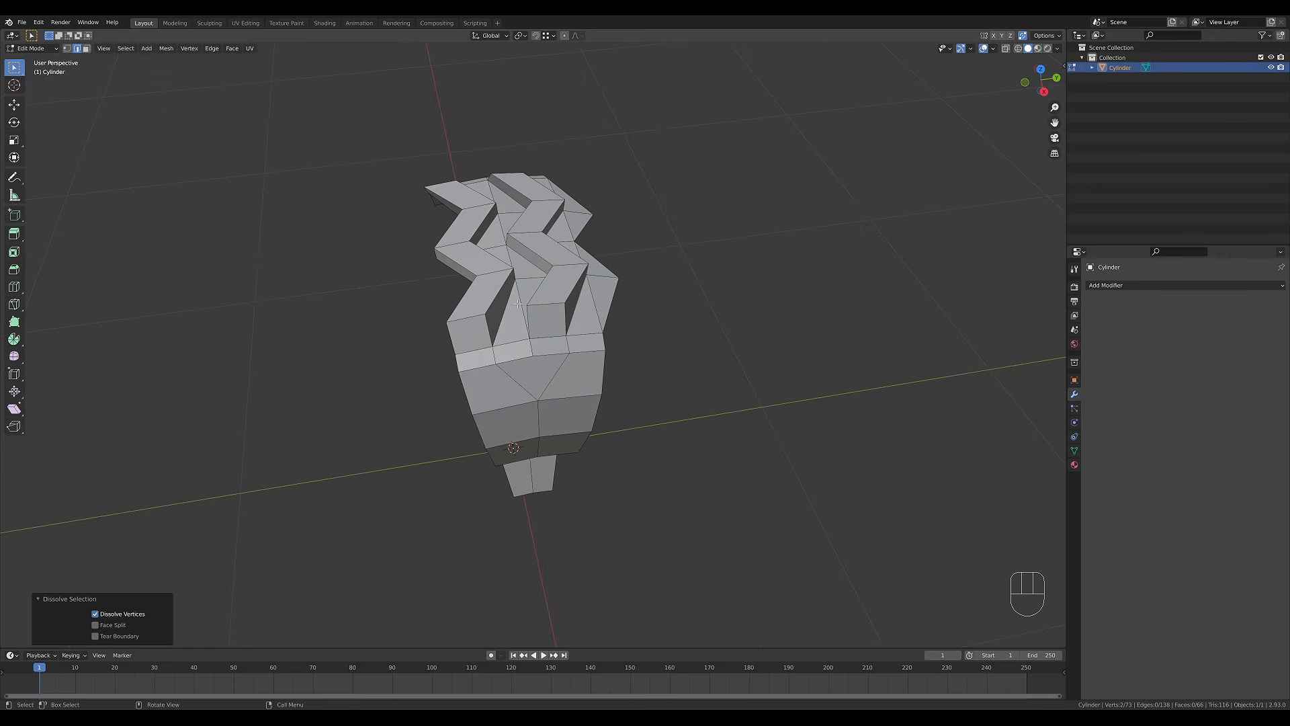
Select the path of four diagonal edges running along the middle groove of the tread and dissolve them.
left_click(490, 190)
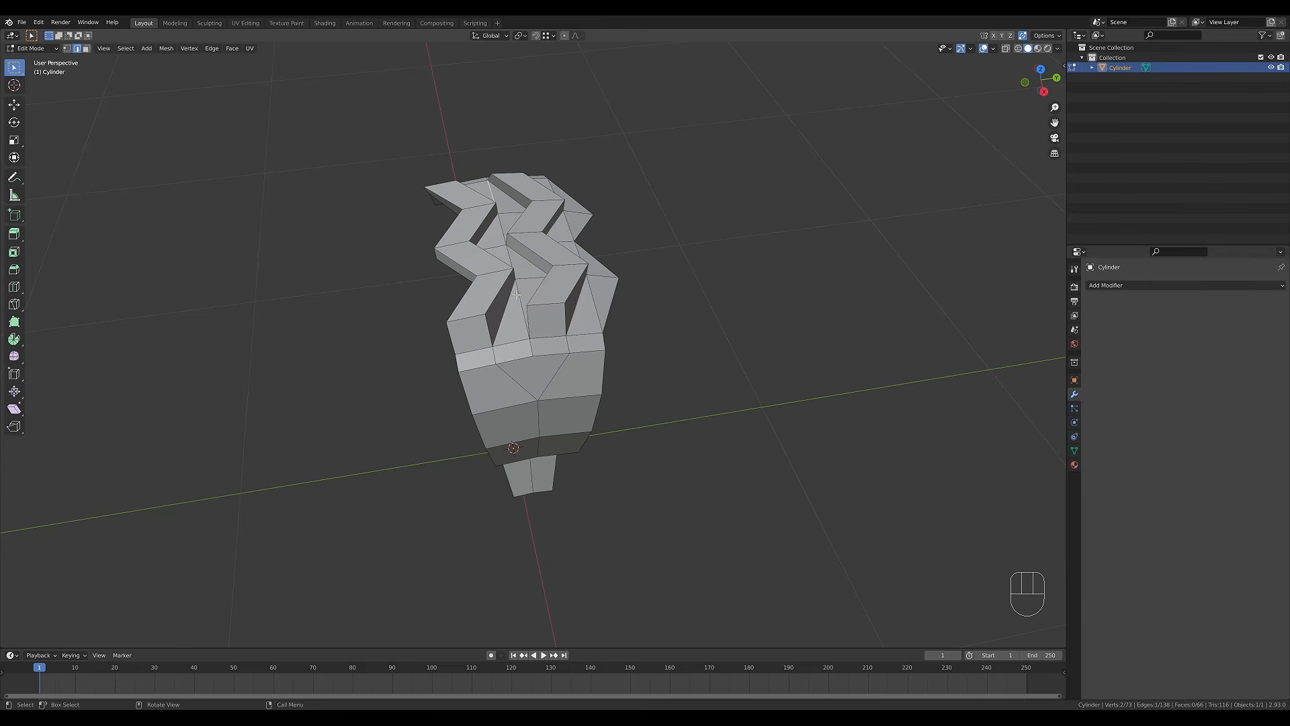
left_click(521, 296, "ctrl")
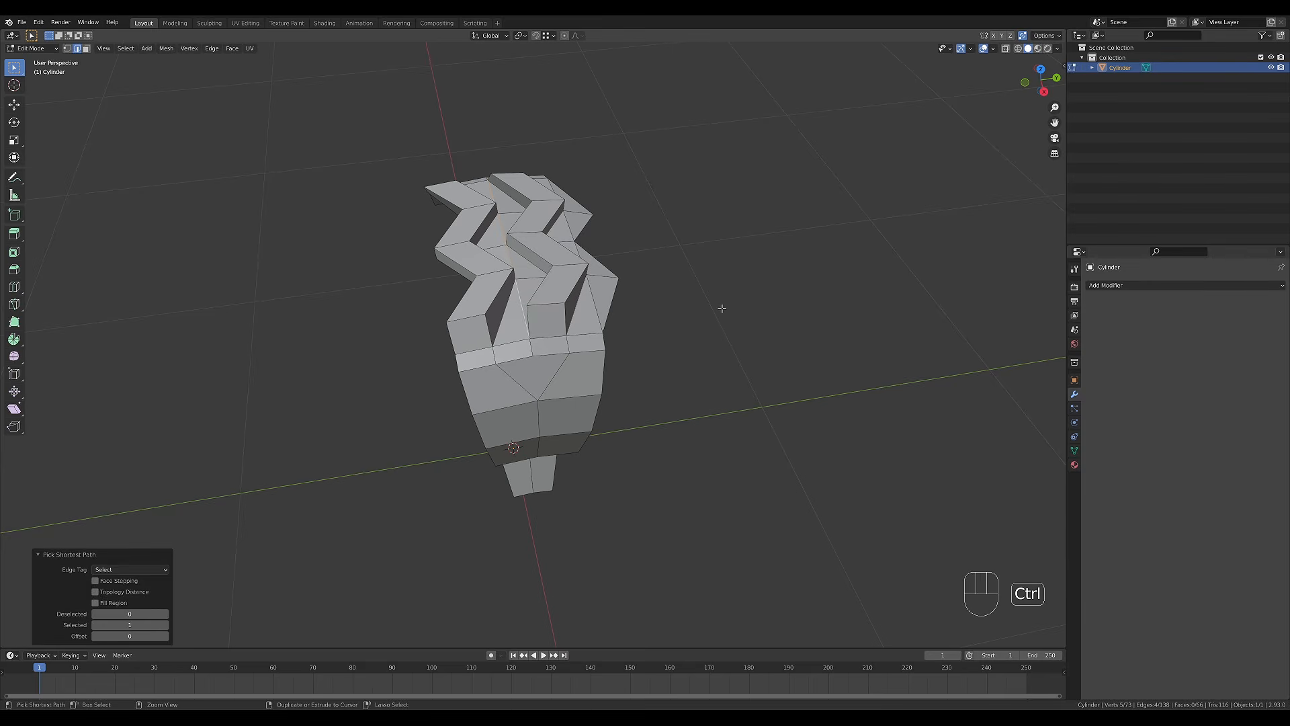
key("ctrl+x")
middle_click_drag(722, 309, 556, 306)
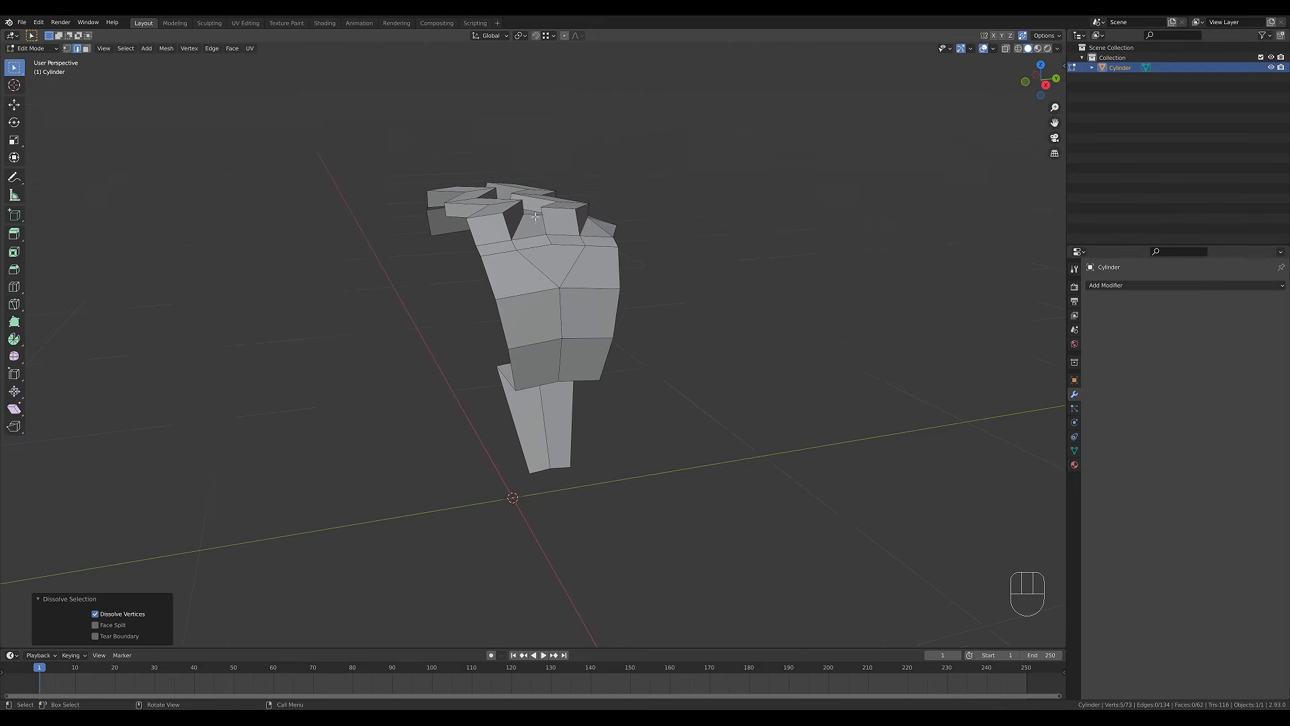
Select the two remaining diagonal edges in the outer groove strip at the wedge's border and delete them.
middle_click_drag(531, 239, 638, 214)
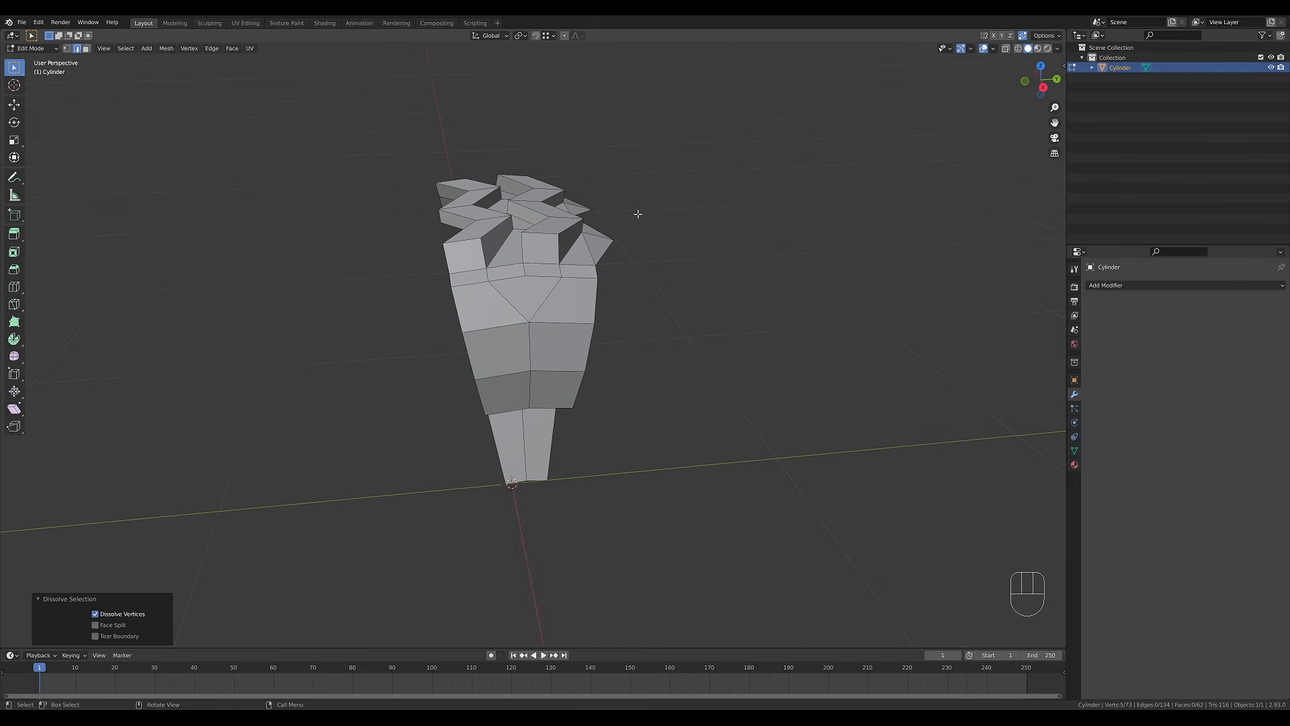
middle_click_drag(689, 218, 624, 231)
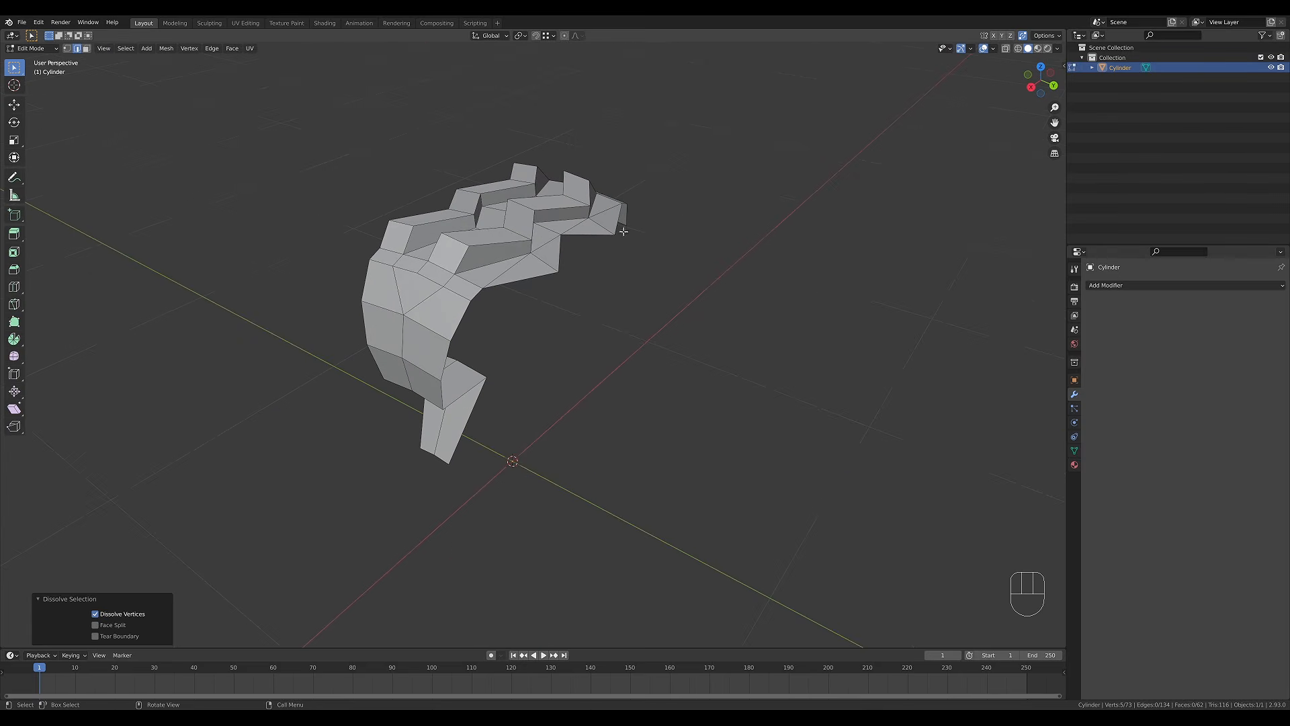
left_click(545, 262, "shift")
middle_click_drag(708, 234, 703, 240)
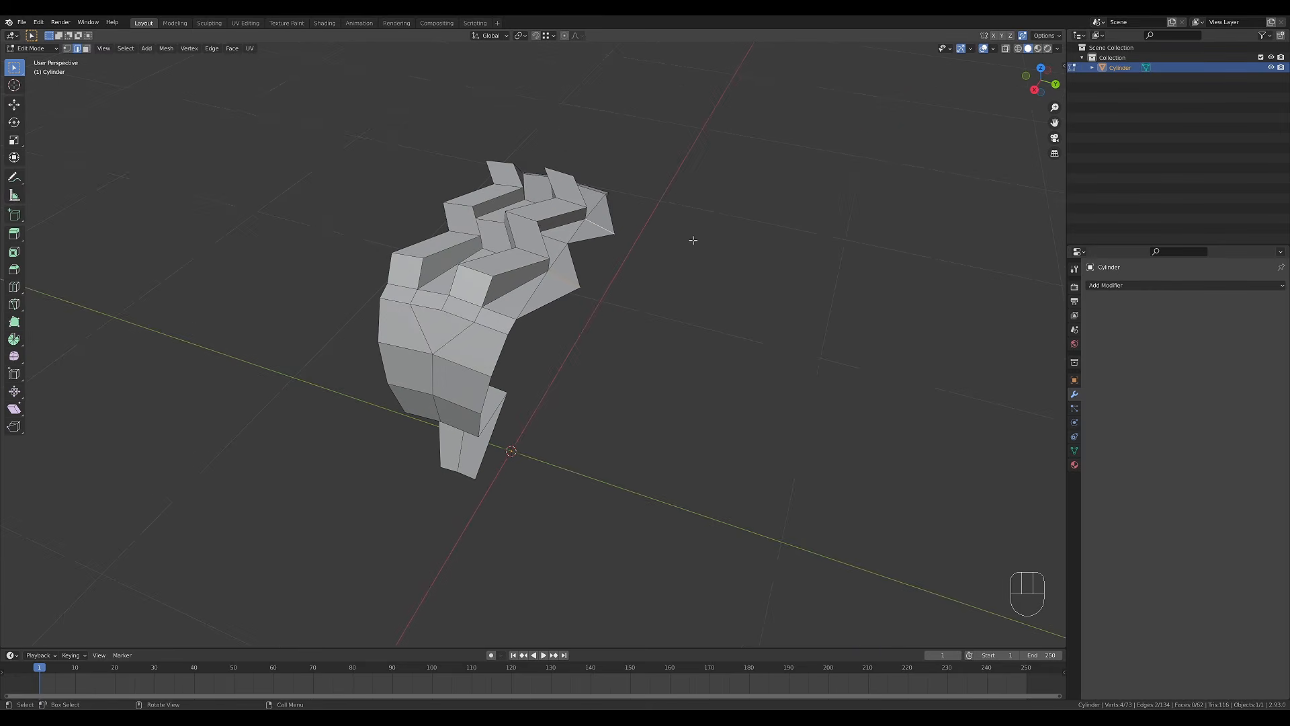
key("x")
left_click(604, 233)
Fill the two open gaps in the outer groove strip with single four-sided faces from their border edges.
key("2")
left_click(535, 290)
left_click(558, 262, "shift")
left_click(575, 270, "shift")
left_click(572, 293, "shift")
key("f")
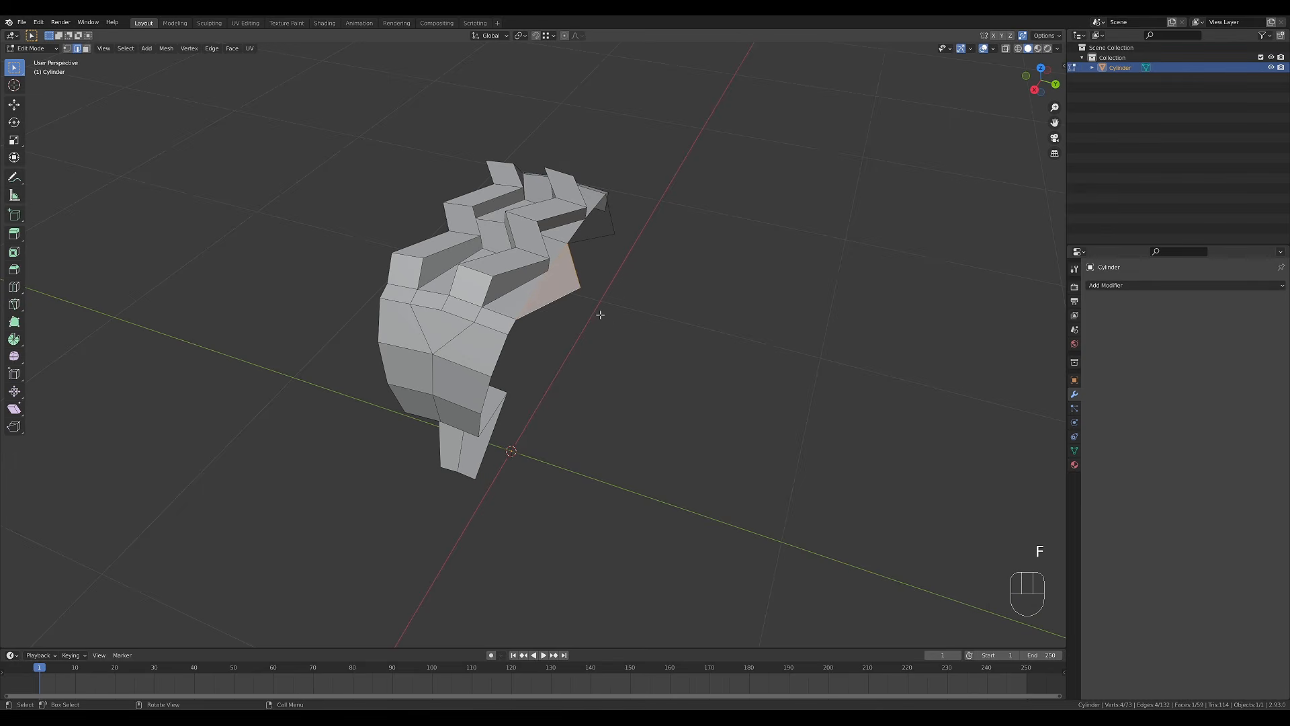
left_click(591, 242)
left_click(581, 231, "shift")
left_click(597, 207, "shift")
left_click(609, 209, "shift")
key("f")
middle_click_drag(596, 342, 650, 400)
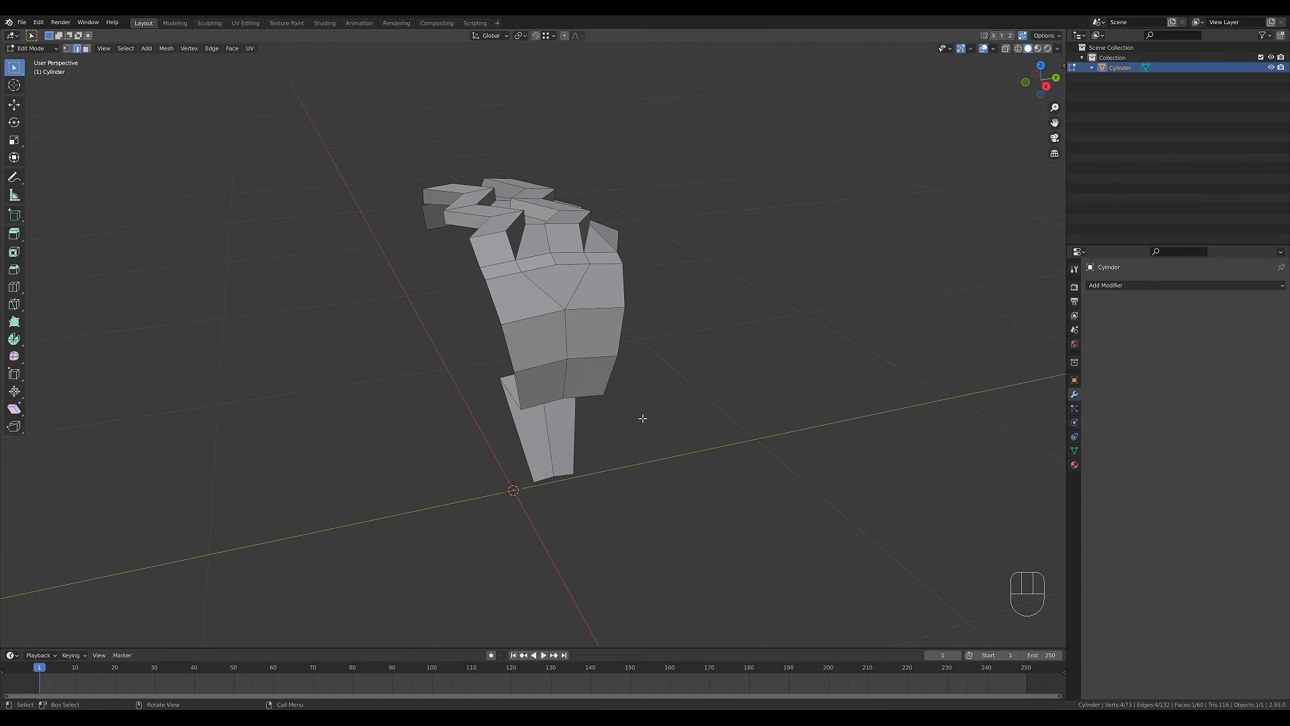
Add a centred horizontal loop cut across the two inner wheel faces below the tyre sidewall.
scroll(672, 377, "up", 5)
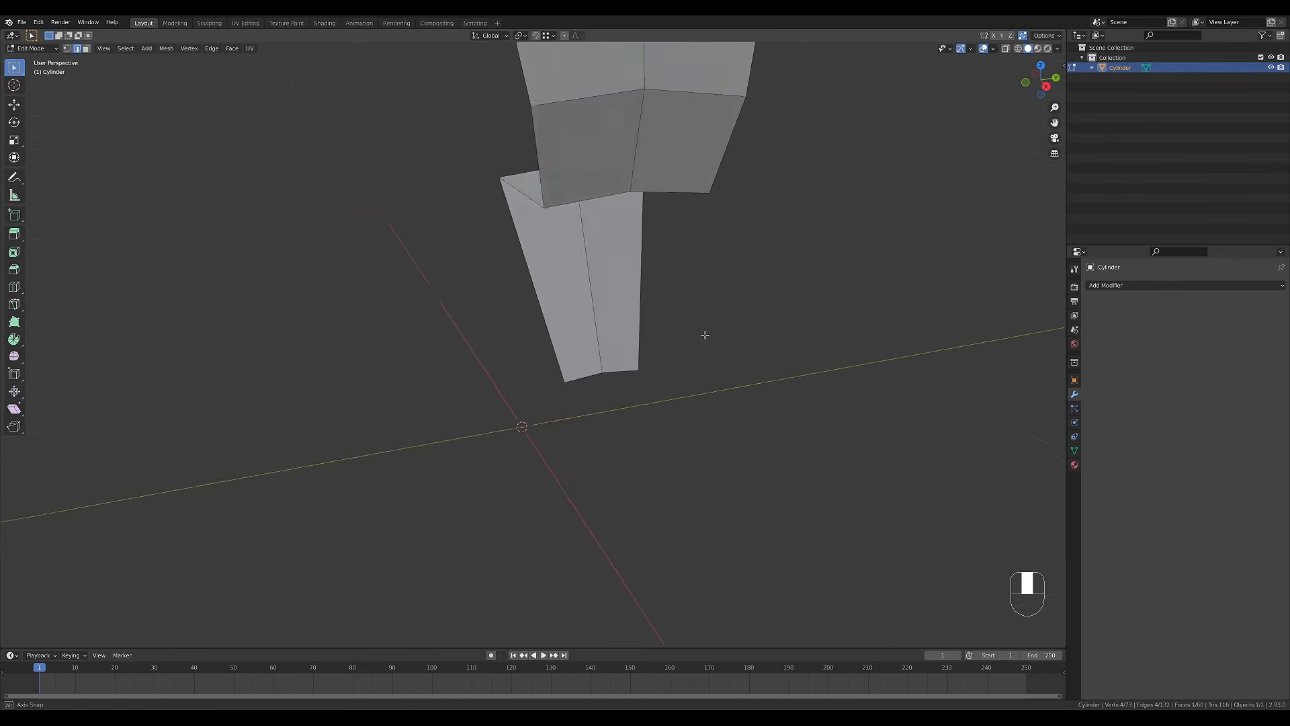
key("ctrl")
key("ctrl+r")
left_click(615, 256)
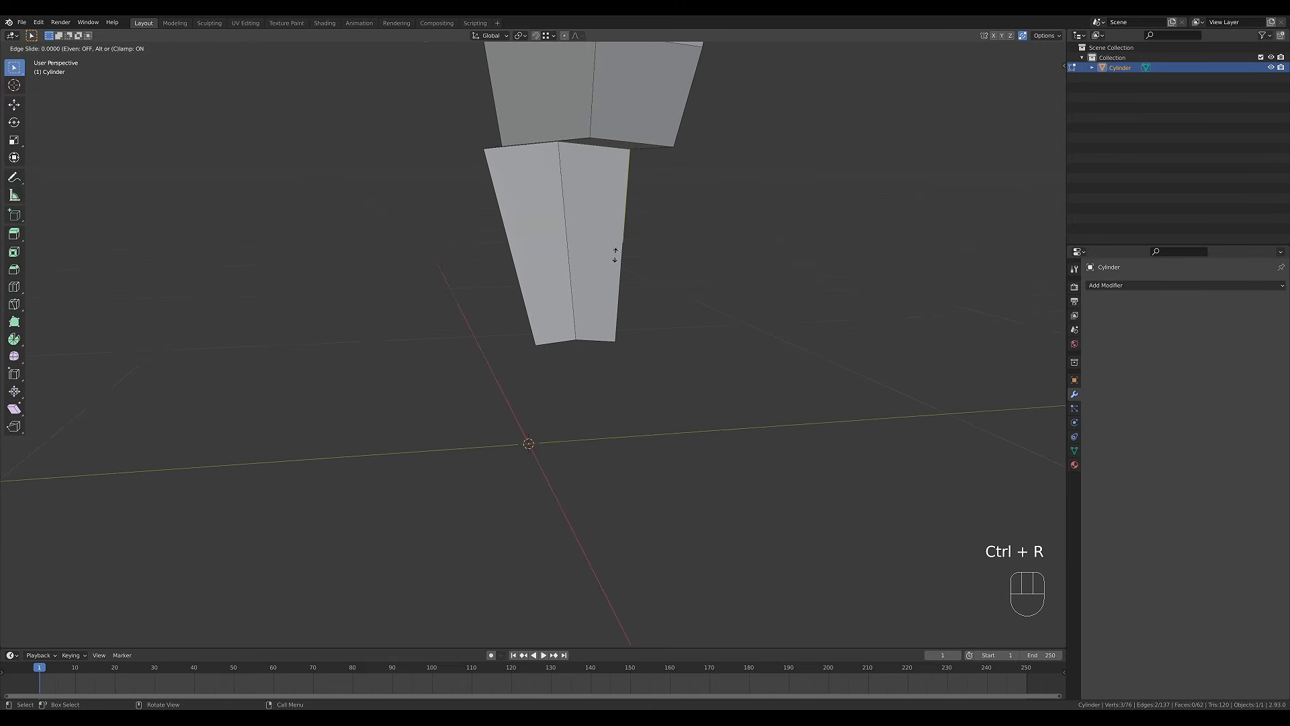
right_click(667, 212)
key("ctrl+z")
key("ctrl+z")
key("1")
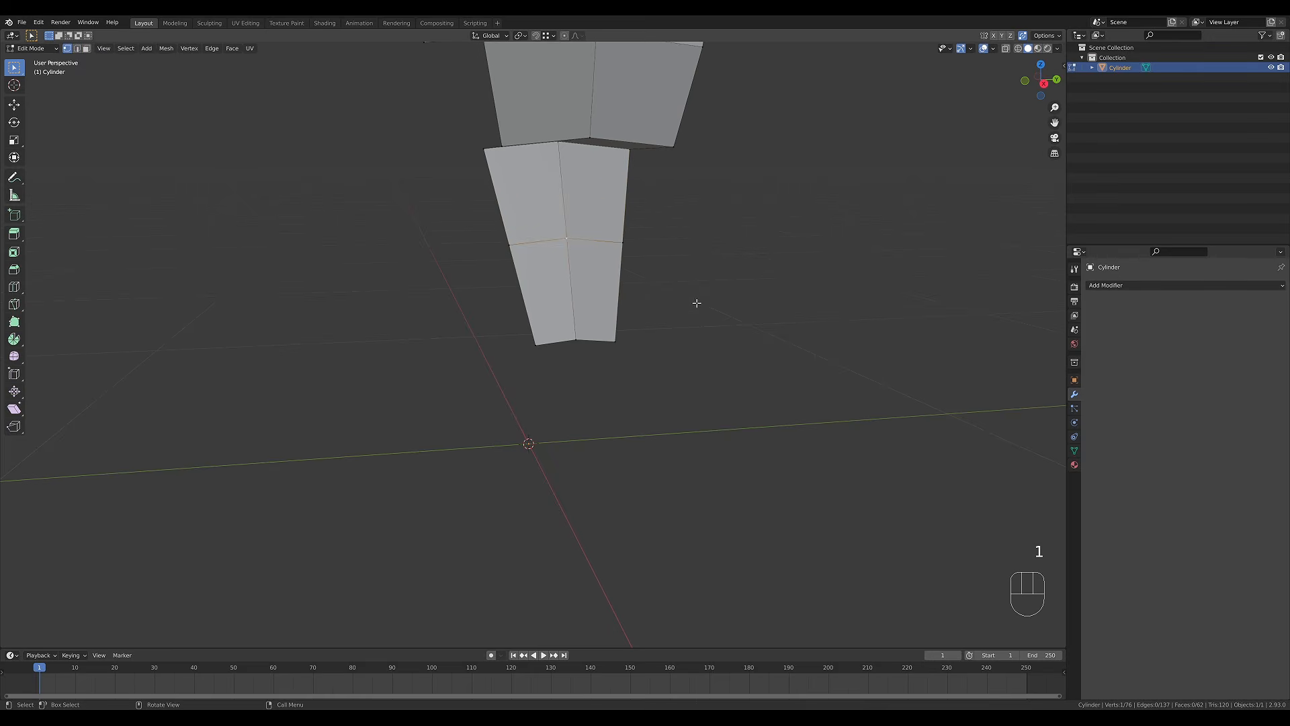
Bevel the centre vertex of the inner wheel faces about 0.07 m wide with 2 segments, adjusting the shape to an octagonal outline.
key("ctrl+z")
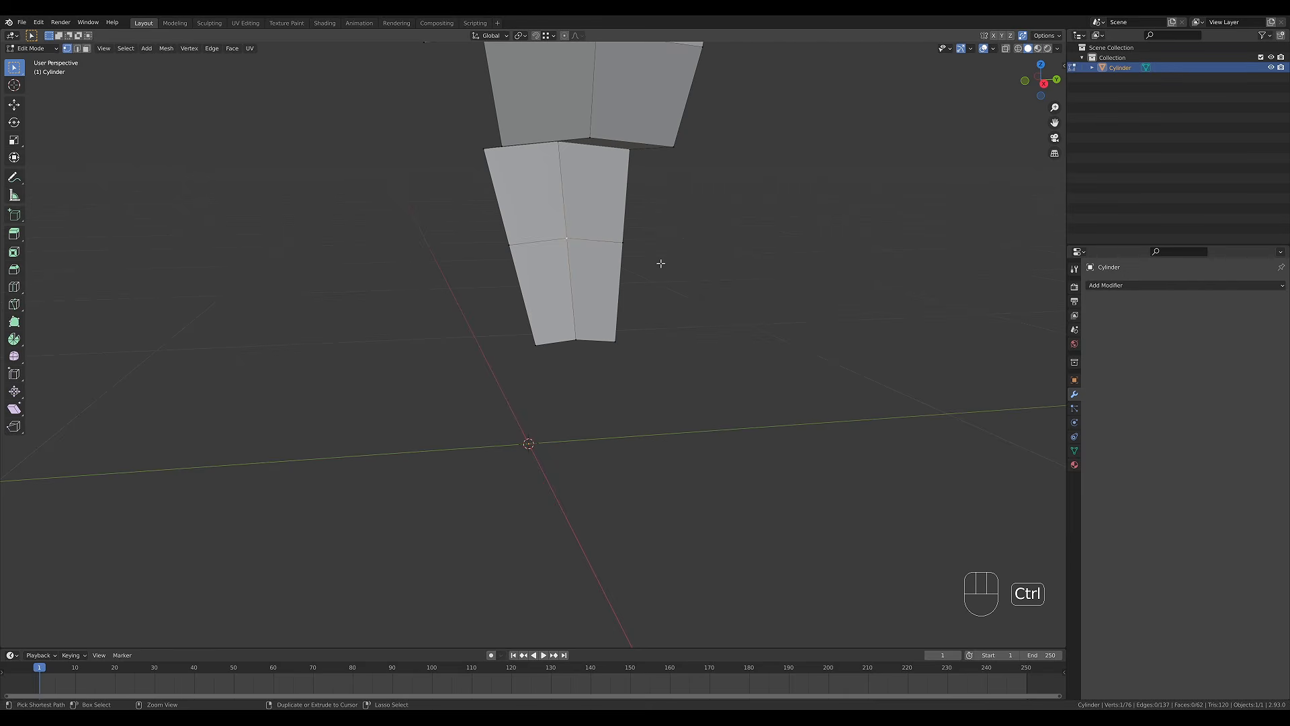
key("ctrl+b")
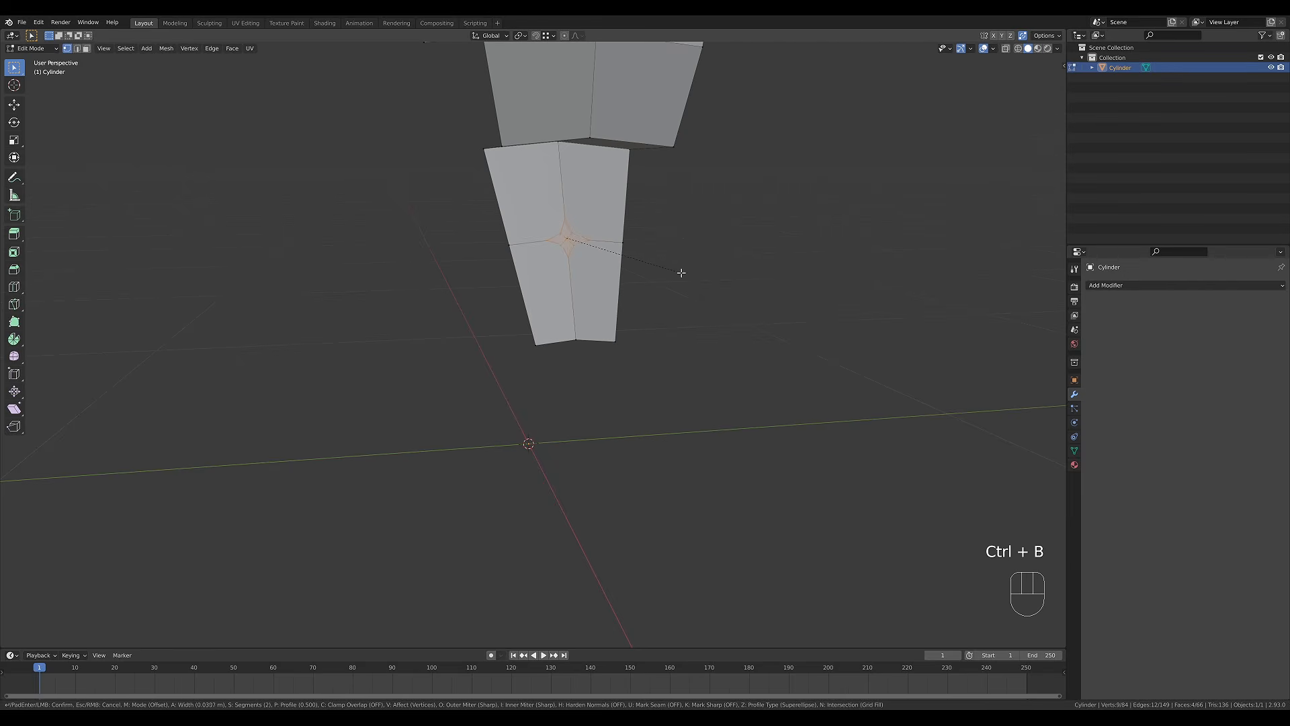
key("Escape")
key("ctrl+shift+b")
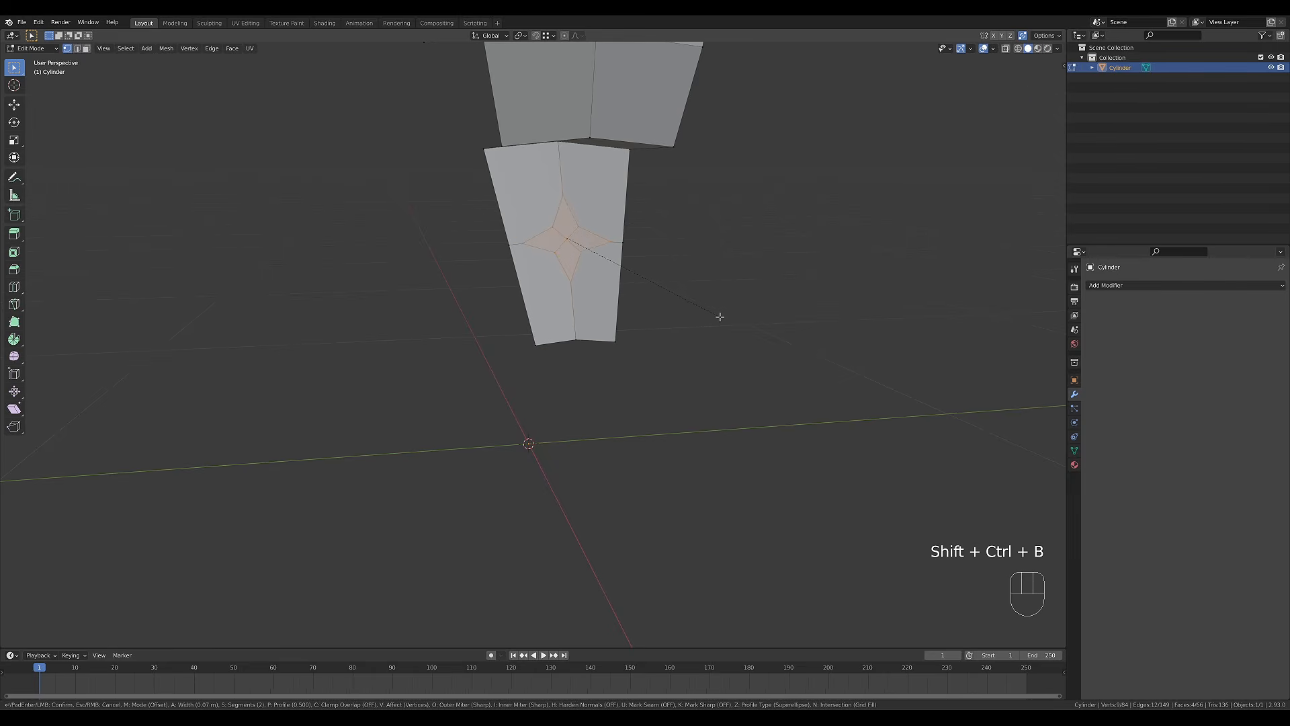
key("ctrl+shift+b")
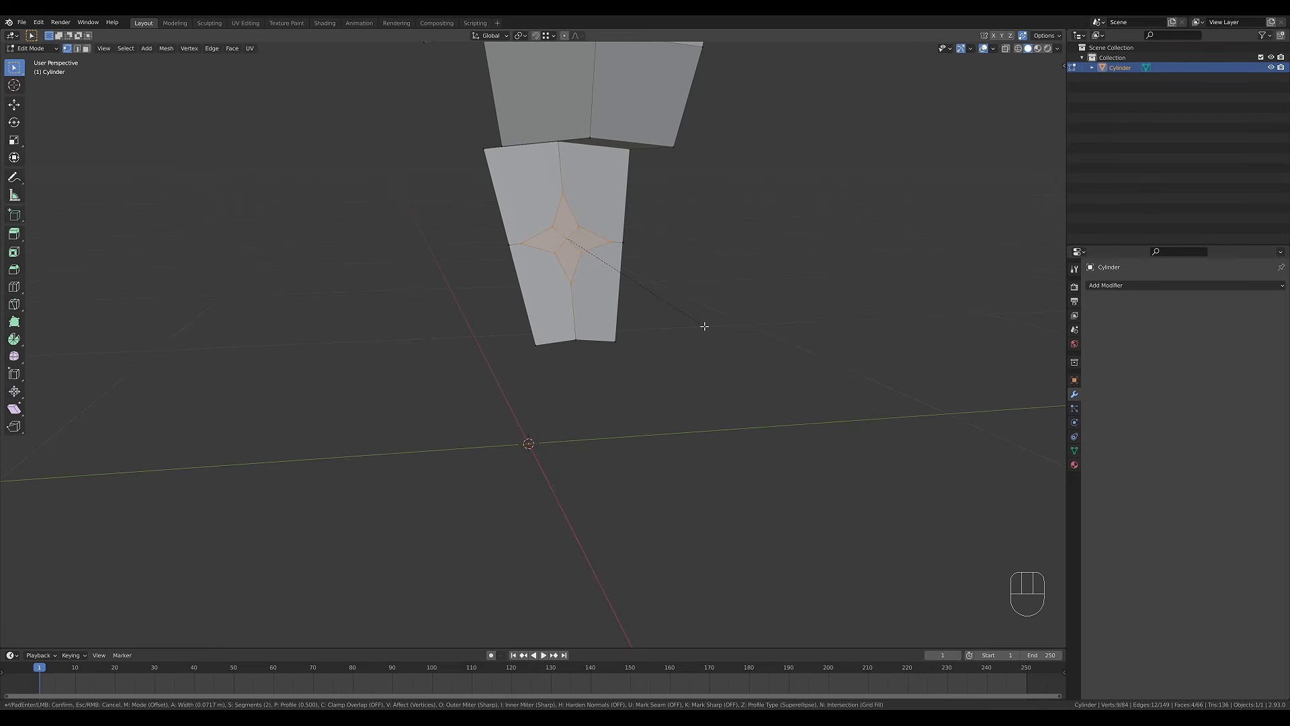
left_click(705, 325)
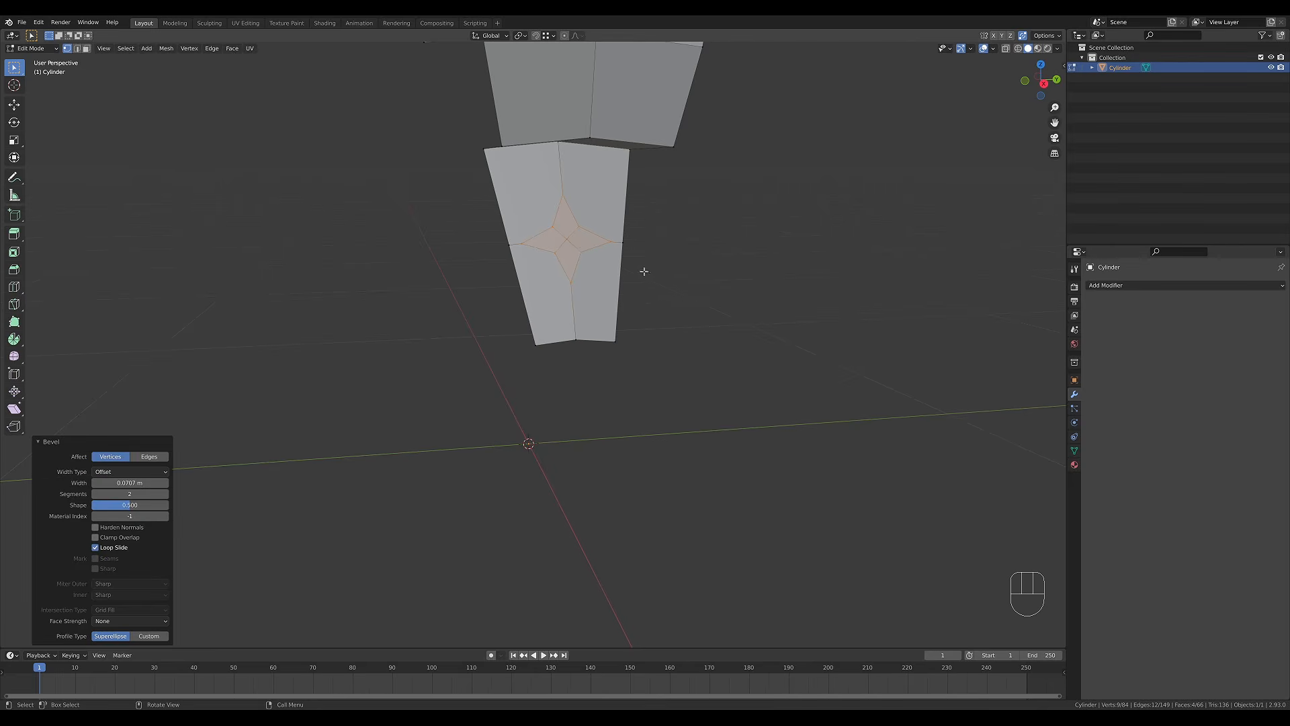
left_click(66, 444)
left_click(67, 644)
left_click_drag(128, 512, 99, 504)
Delete the vertex at the octagon's centre and round the resulting hole's border with LoopTools Circle.
left_click(576, 253)
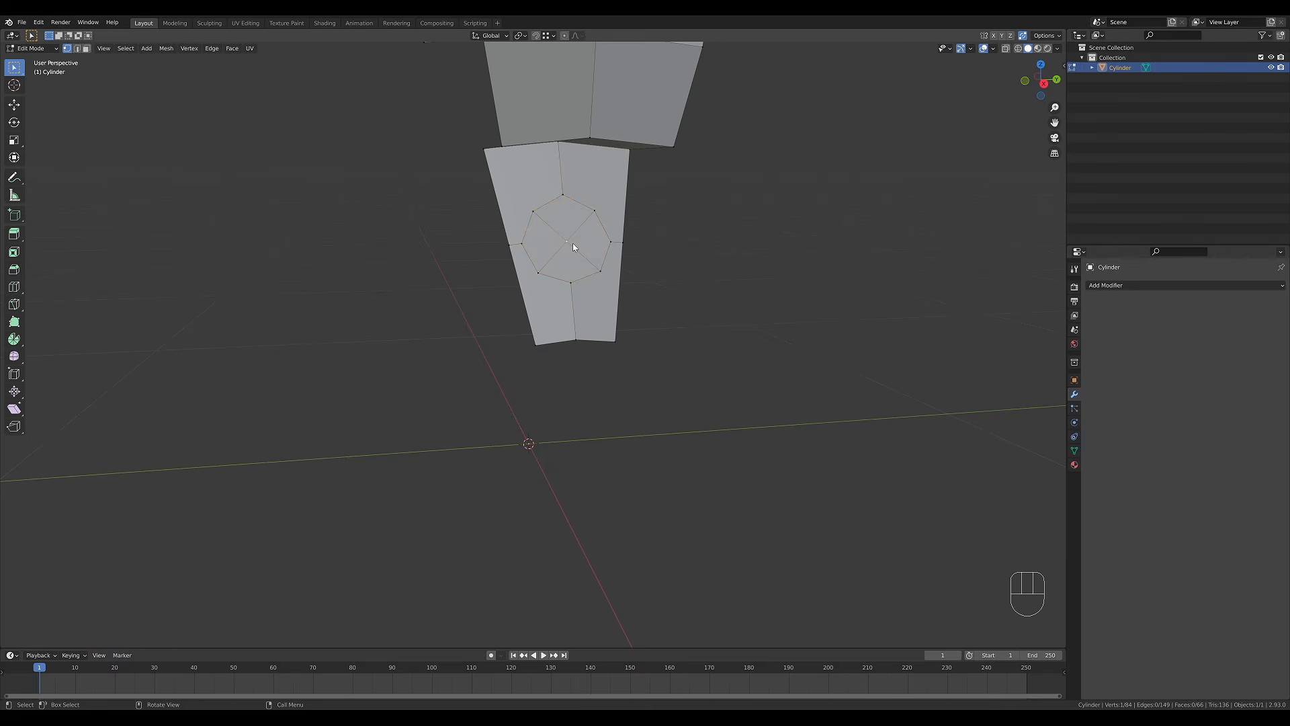
key("x")
left_click(549, 238)
left_click_drag(518, 181, 616, 298)
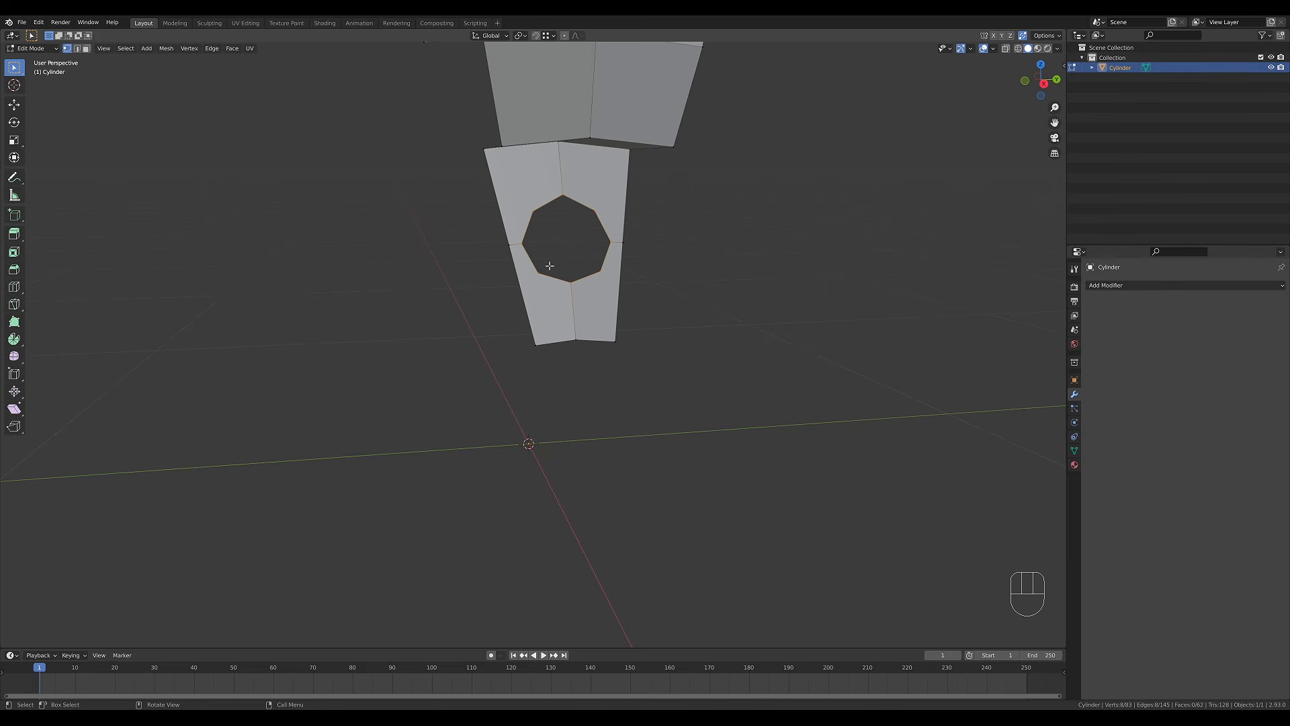
right_click(559, 231)
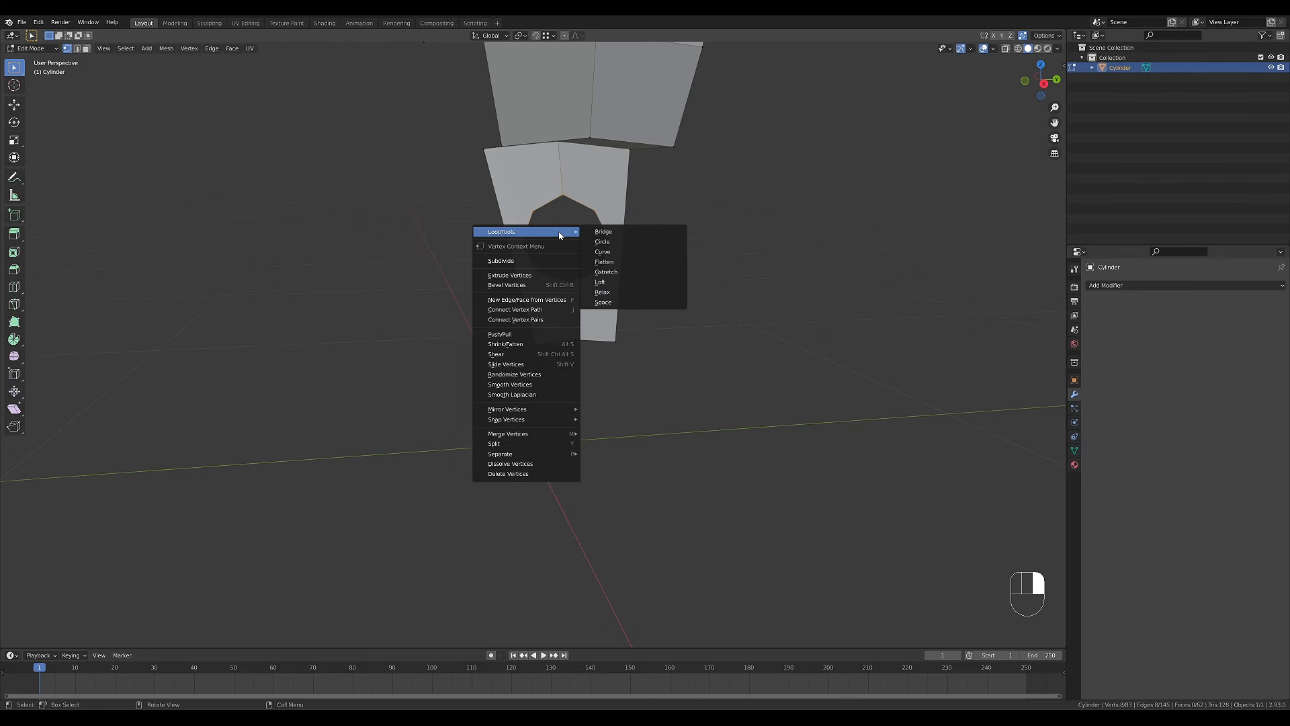
left_click(609, 243)
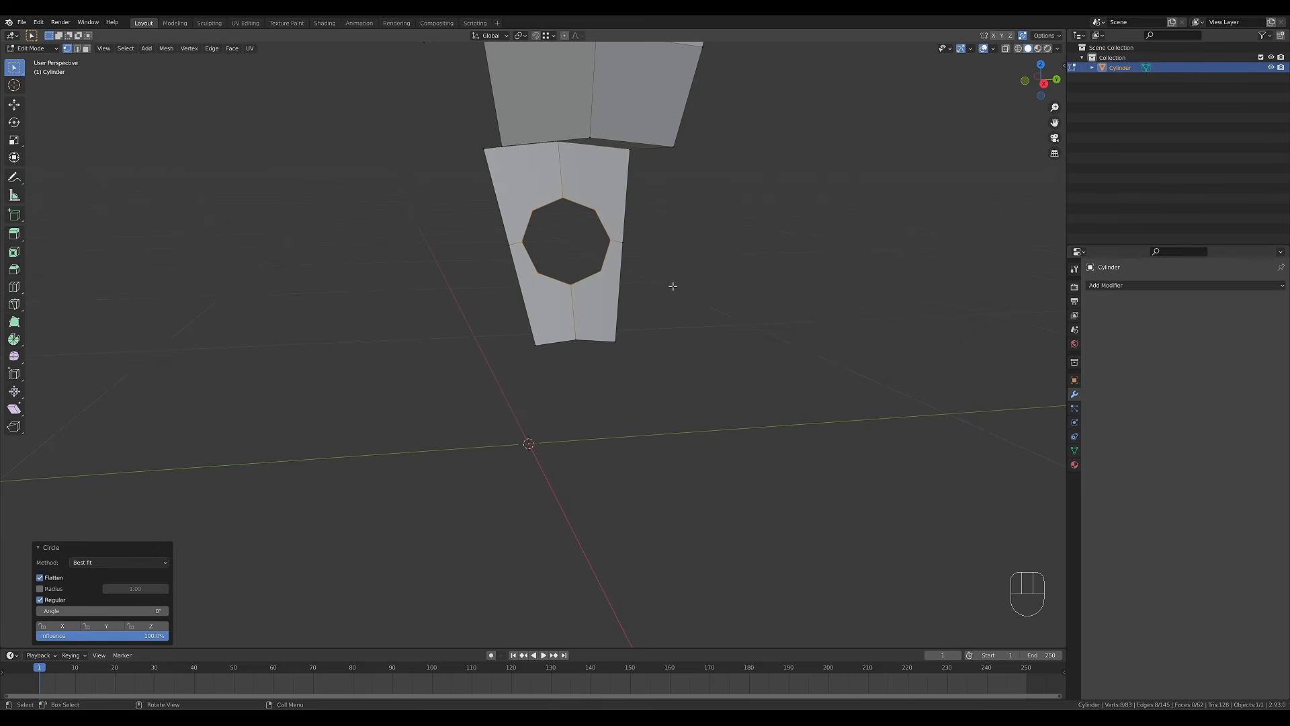
Fill the round hole with a face and extrude it inward about 0.07 m.
key("f")
middle_click_drag(698, 283, 781, 271)
key("e")
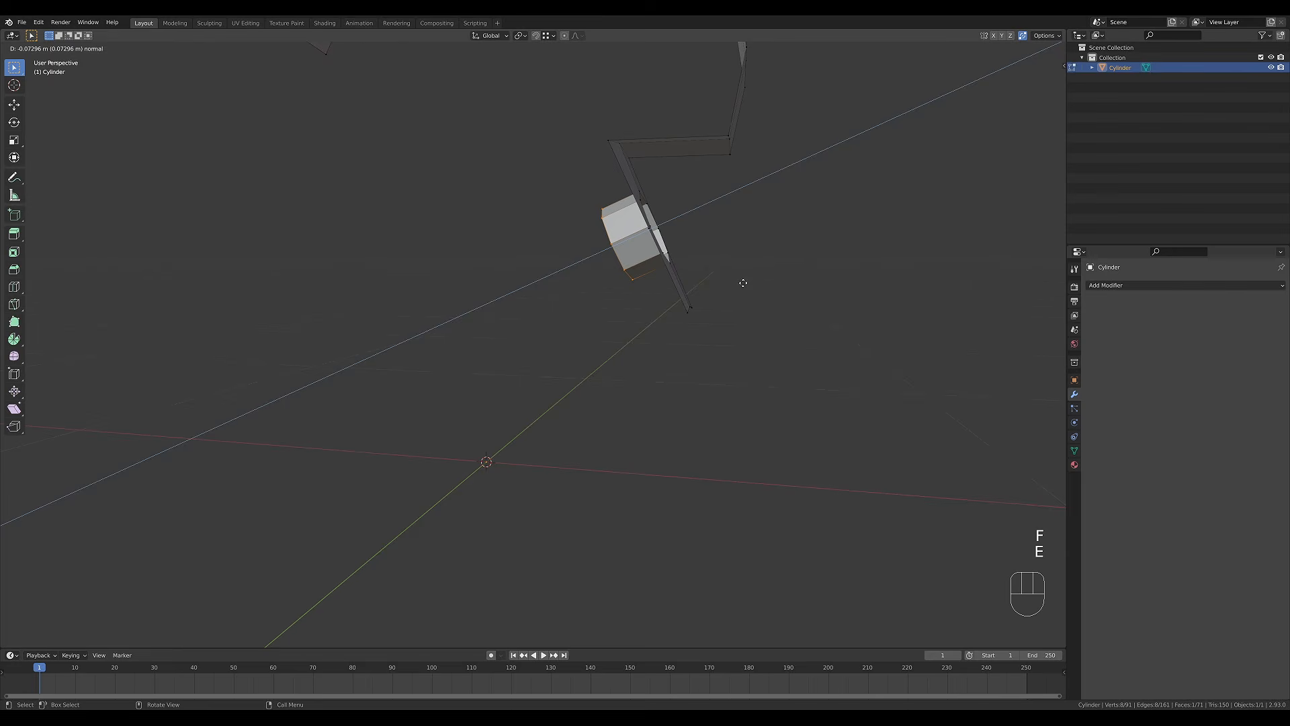
left_click(744, 283)
Extrude the recessed face back outward and scale it down to form a tapered bolt-like boss.
key("e")
left_click(784, 261)
key("s")
key("s")
left_click(729, 280)
middle_click_drag(731, 280, 665, 282)
Connect four vertices of the round recess's rim to the corresponding corners of the inner wheel faces.
left_click(627, 180)
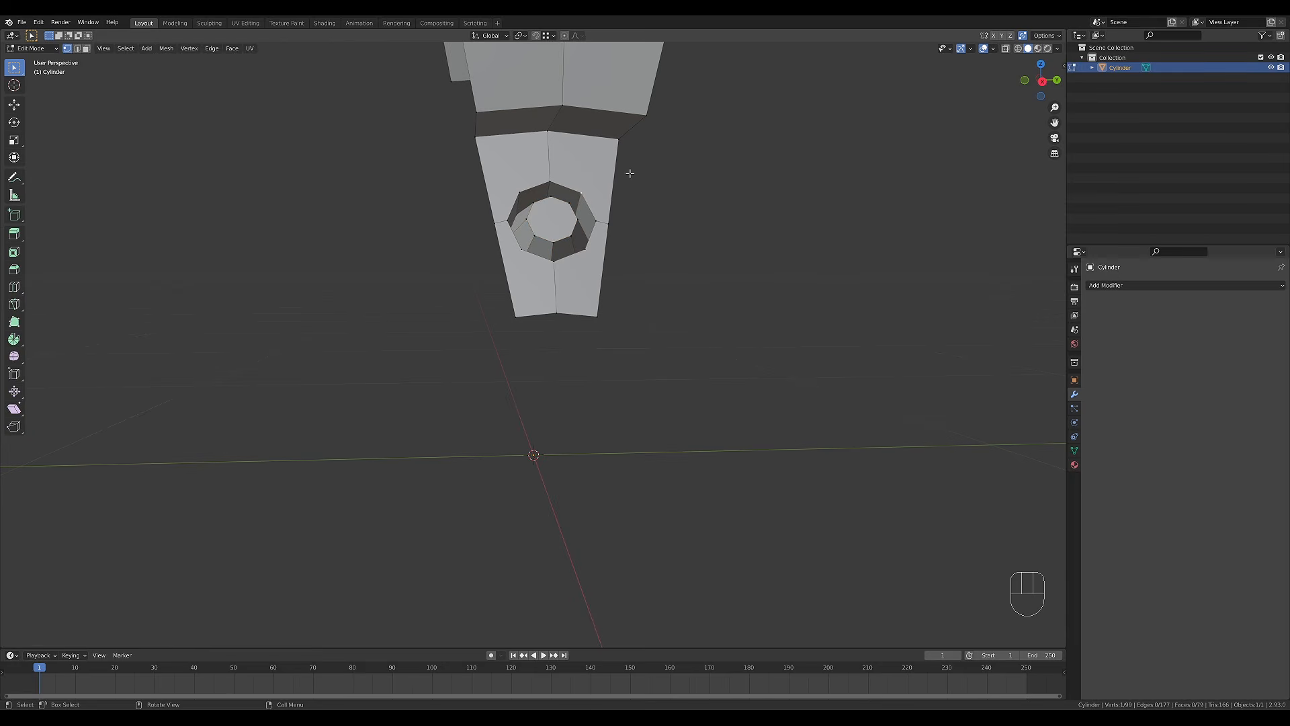
left_click(516, 185)
left_click(475, 132, "shift")
key("j")
left_click(520, 251)
left_click(520, 324, "shift")
key("j")
left_click(586, 250)
left_click(597, 316, "shift")
key("j")
scroll(642, 249, "down", 3)
middle_click_drag(640, 196, 641, 224)
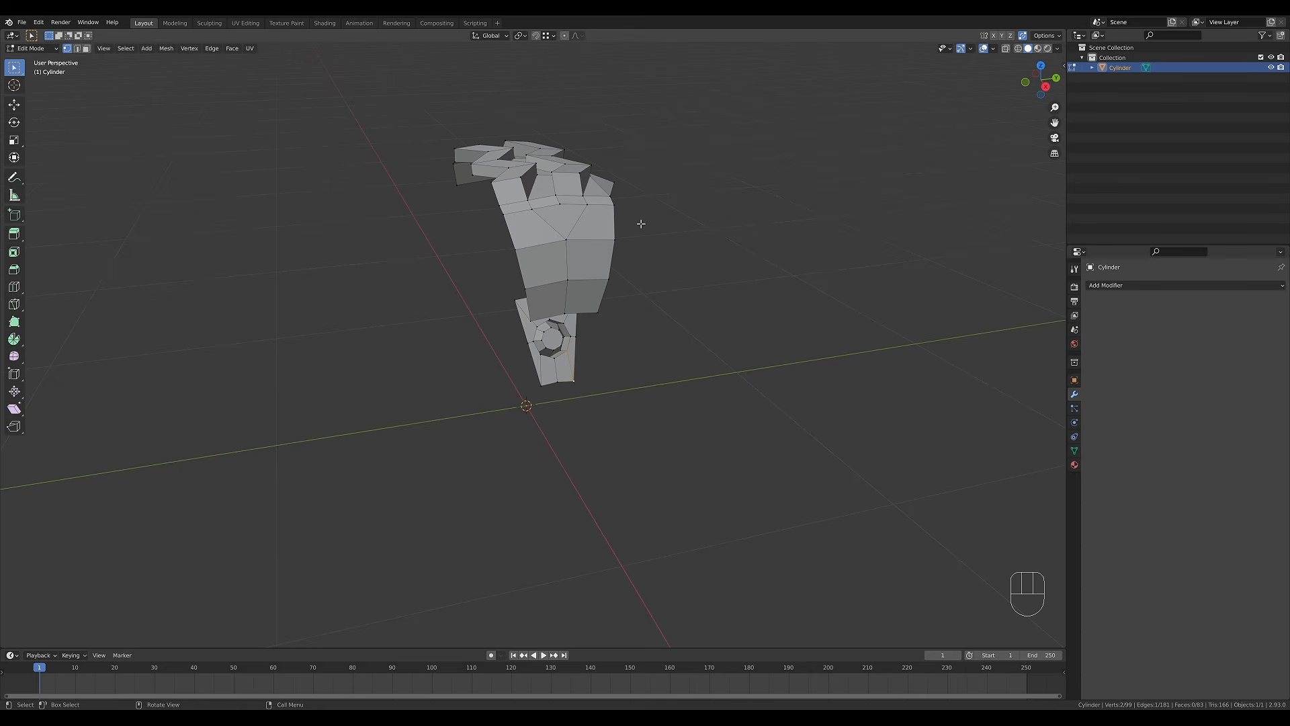
Preview the wedge with a level 2 Subdivision modifier and remove the modifier again.
key("Tab")
key("ctrl+2")
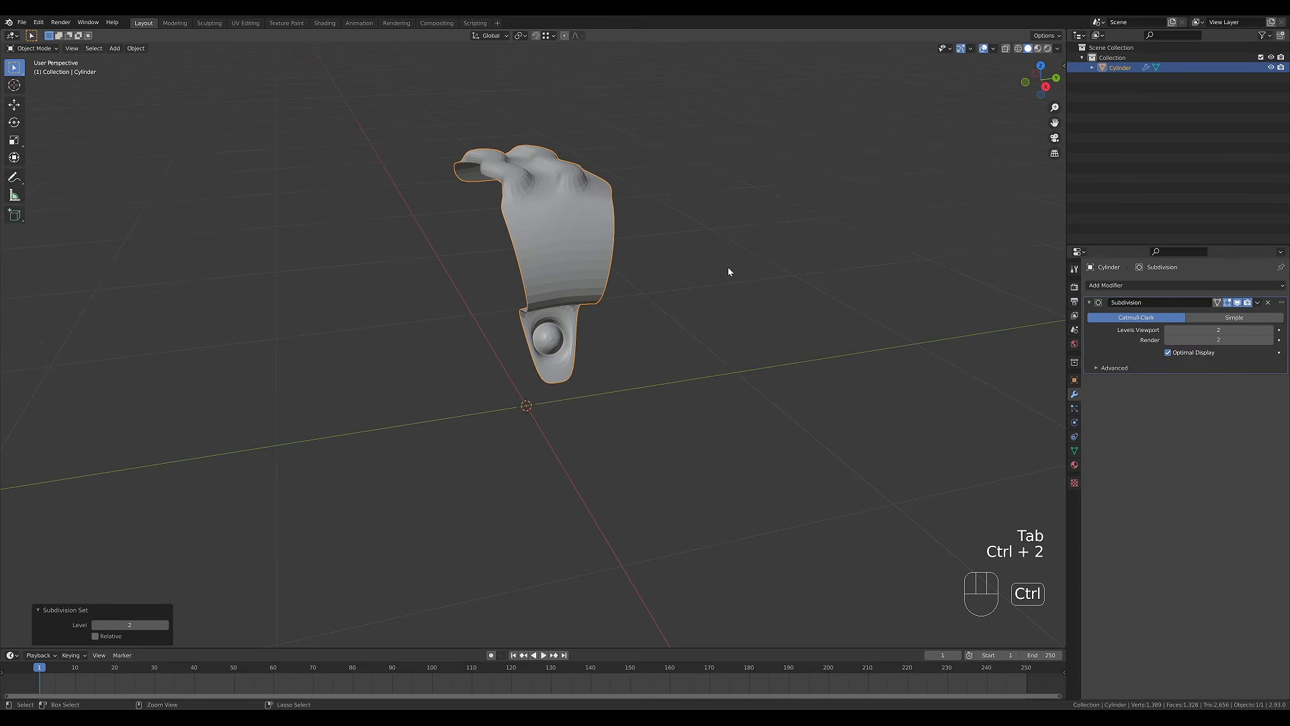
mouse_move(622, 265)
middle_mouse_down()
mouse_move(539, 268)
mouse_move(628, 236)
mouse_move(579, 245)
mouse_move(632, 266)
middle_mouse_up()
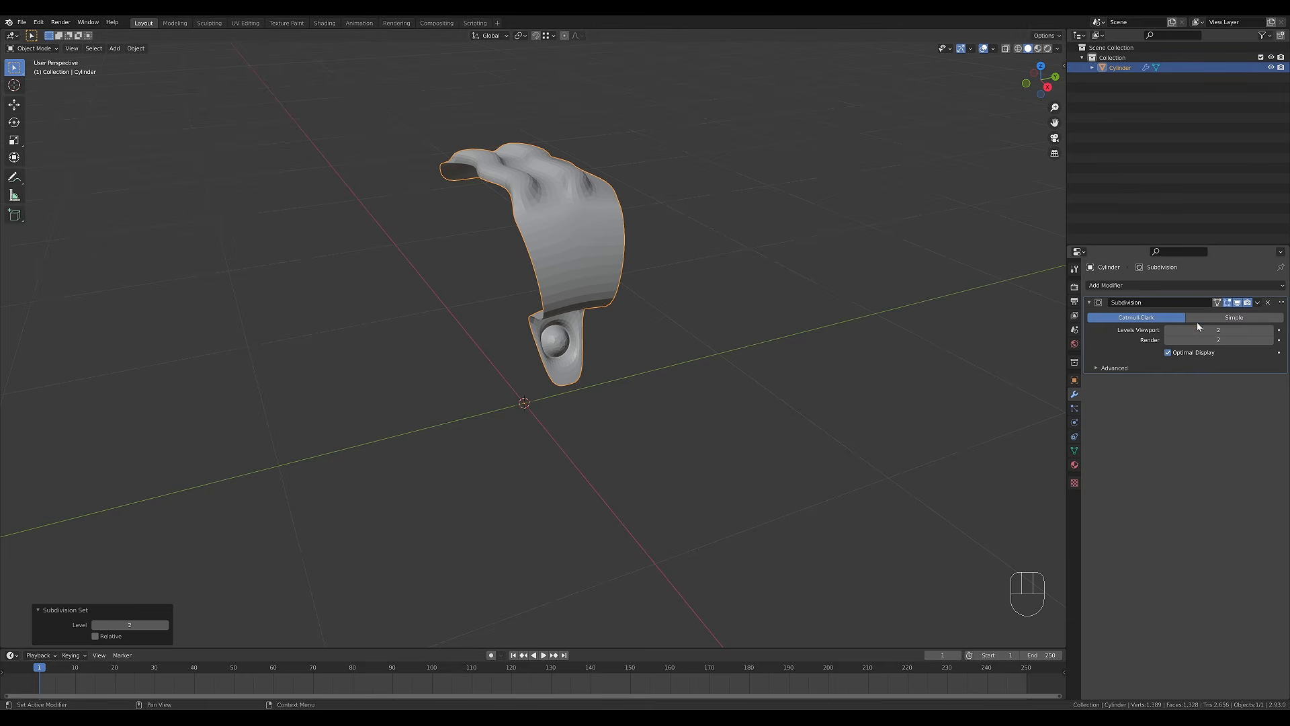
left_click(1269, 303)
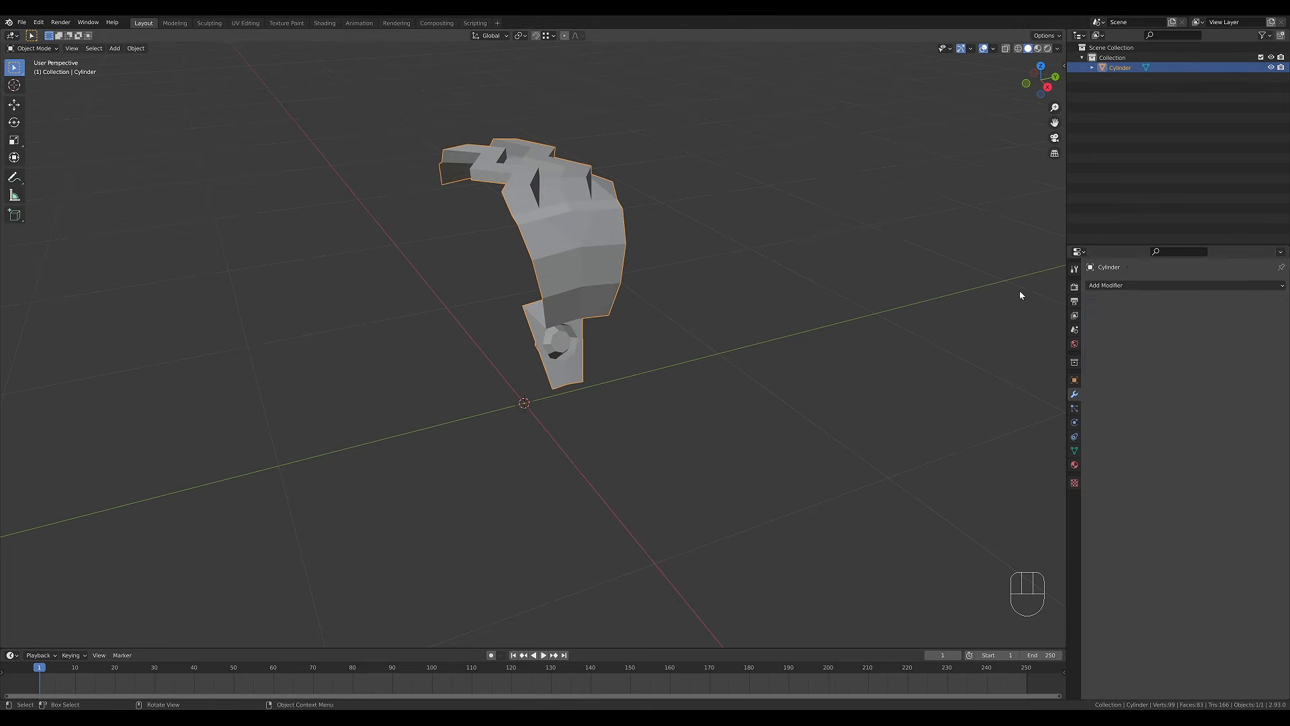
Add a Bevel modifier with Clamp Overlap disabled and the outer miter set to Arc.
left_click(1119, 287)
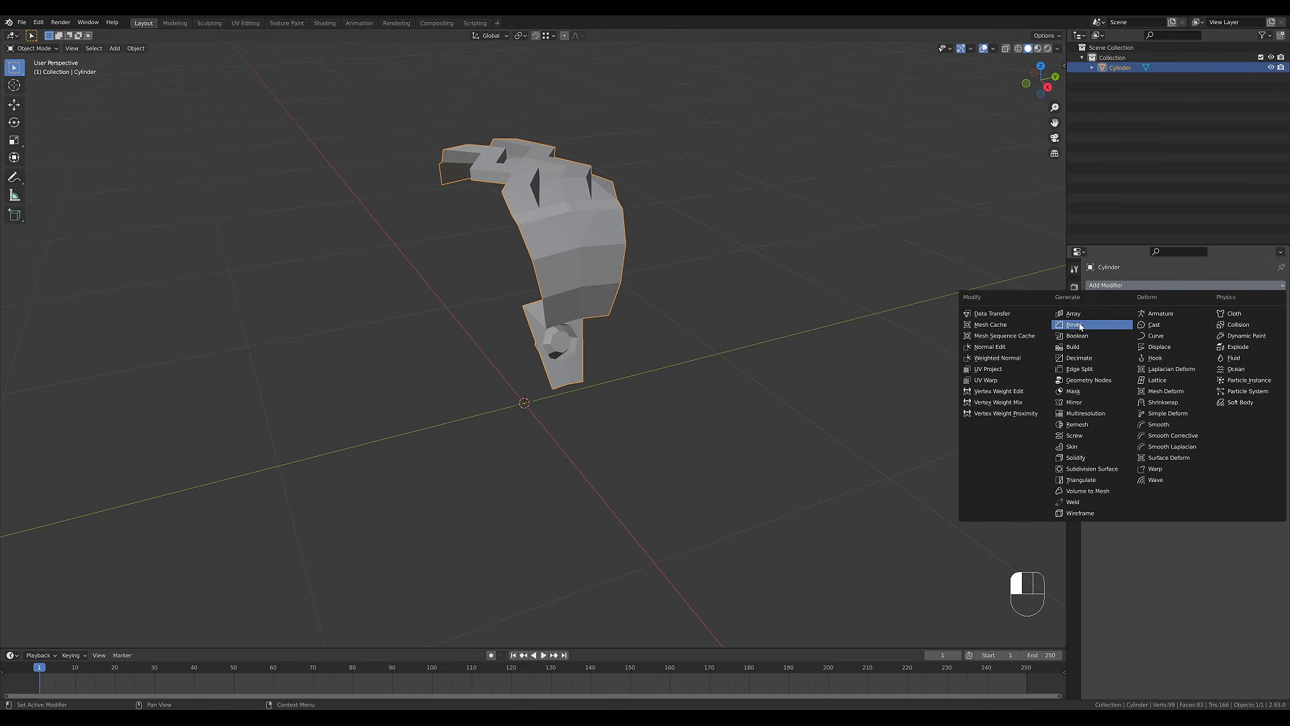
left_click(1087, 323)
scroll(766, 145, "up", 1)
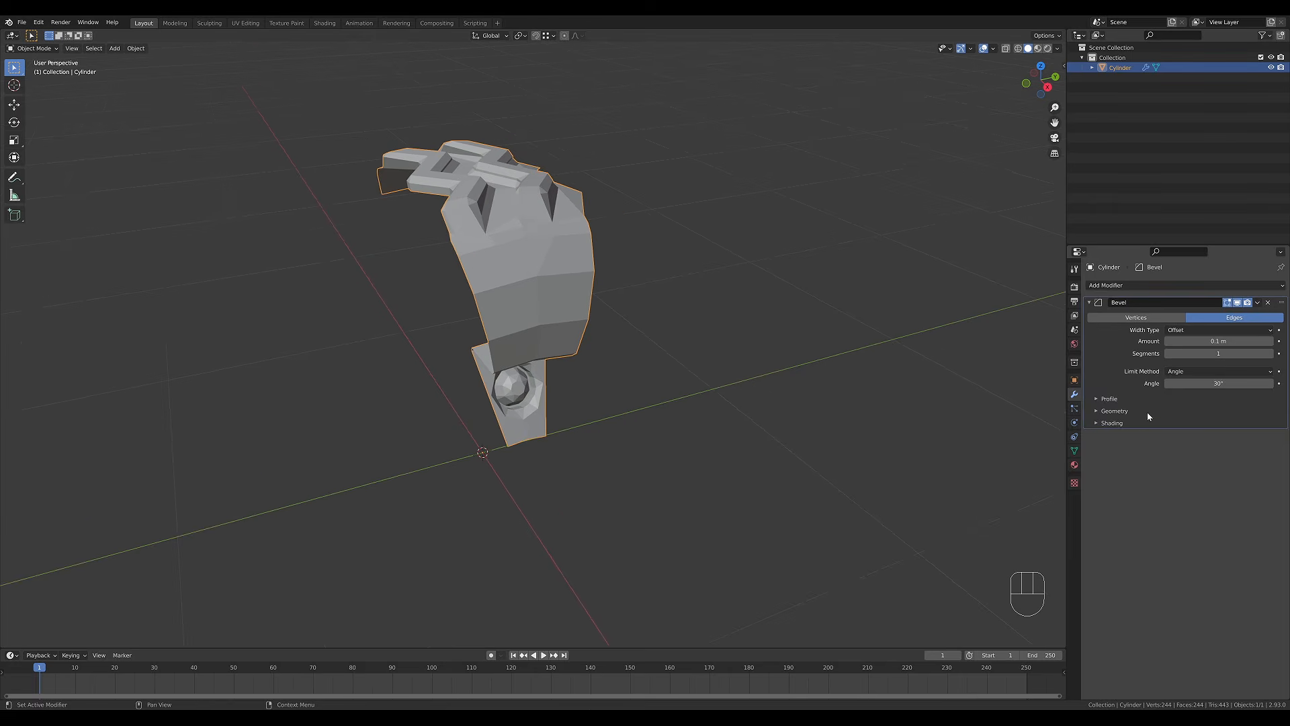
left_click(1113, 413)
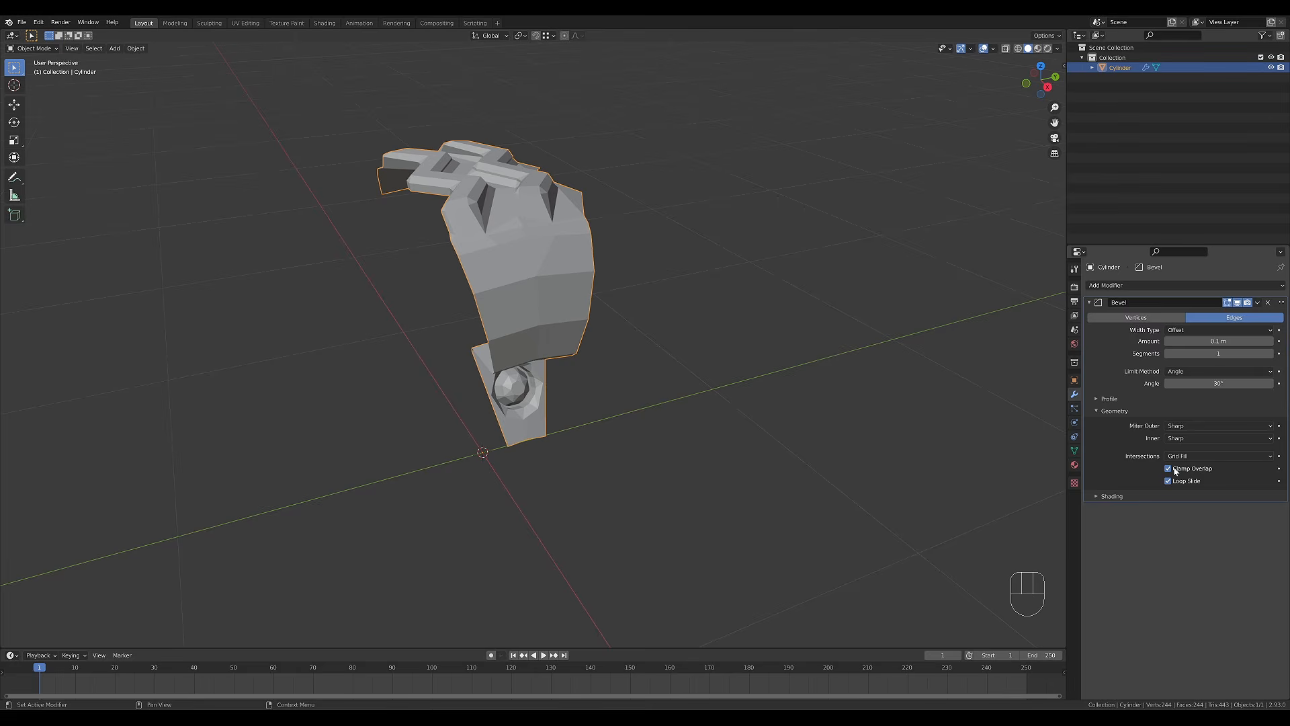
left_click(1177, 470)
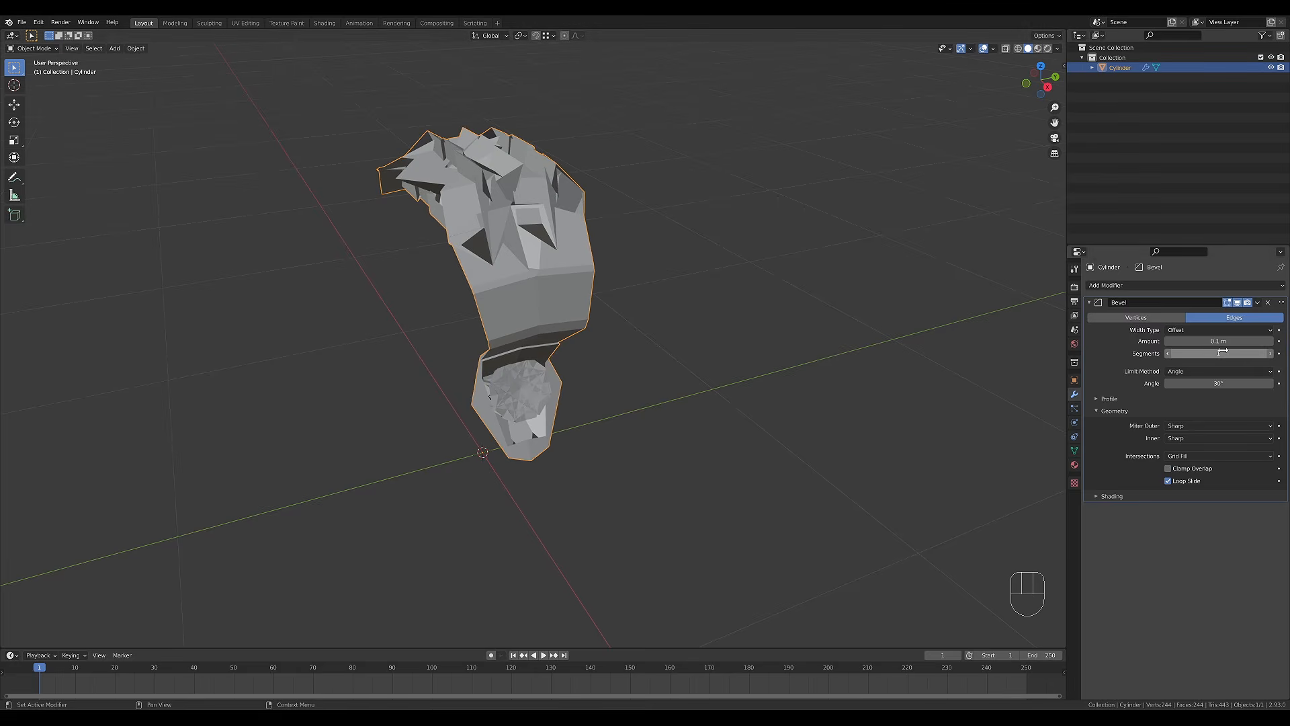
left_click(1187, 425)
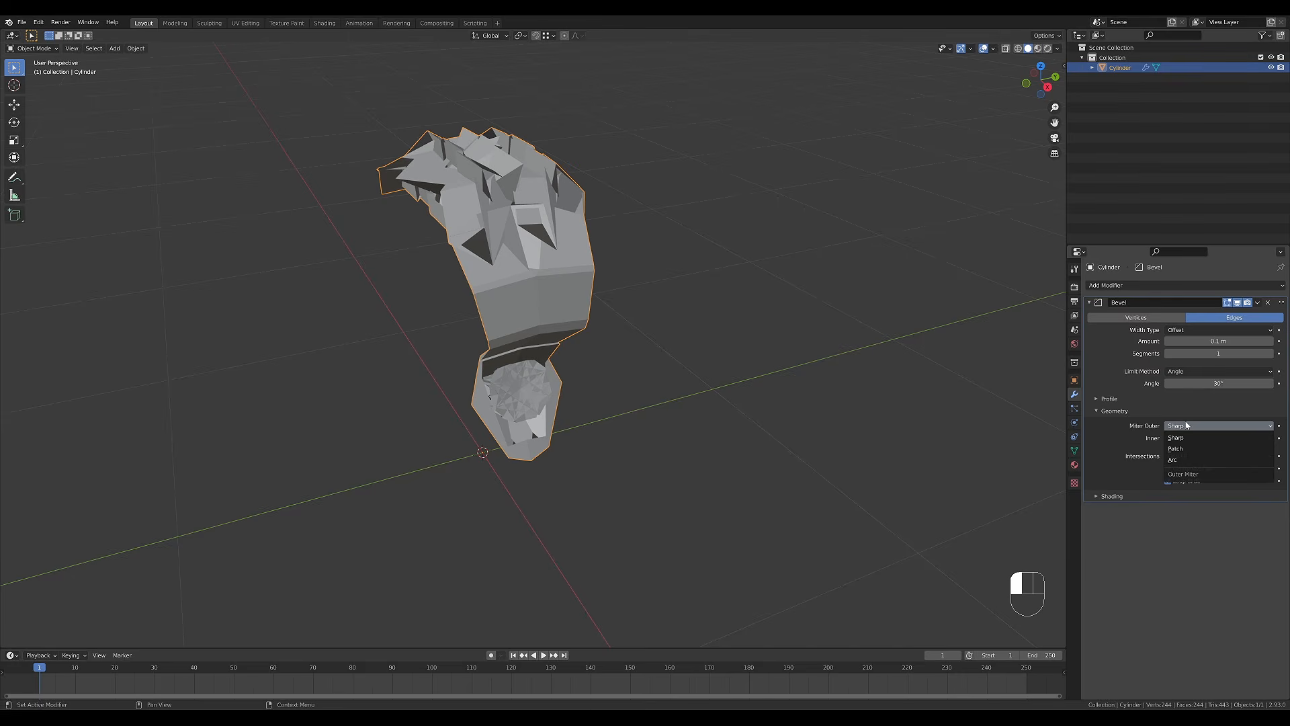
left_click(1180, 461)
key("ctrl+z")
Set the bevel amount to 0.009 m with 2 segments and the limit method to Weight.
left_click_drag(1234, 341, 1185, 340)
left_click(1271, 354)
middle_click_drag(588, 216, 905, 343)
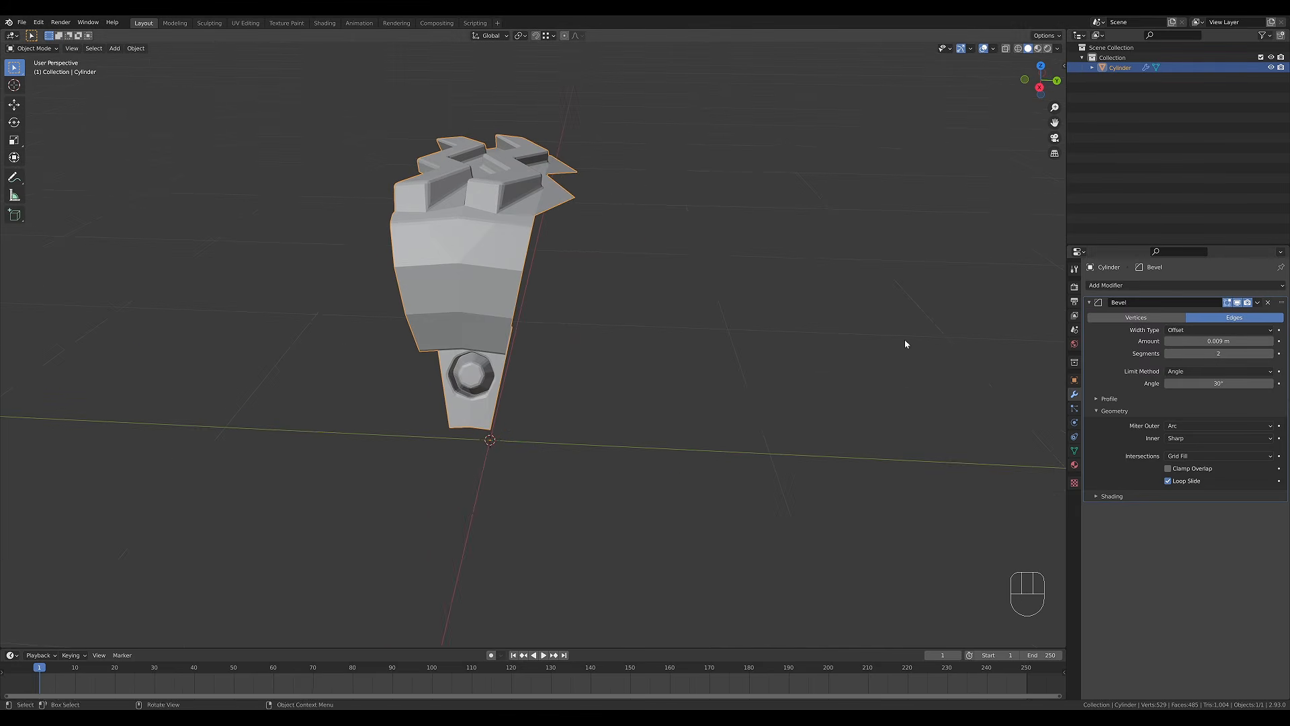
left_click(1194, 374)
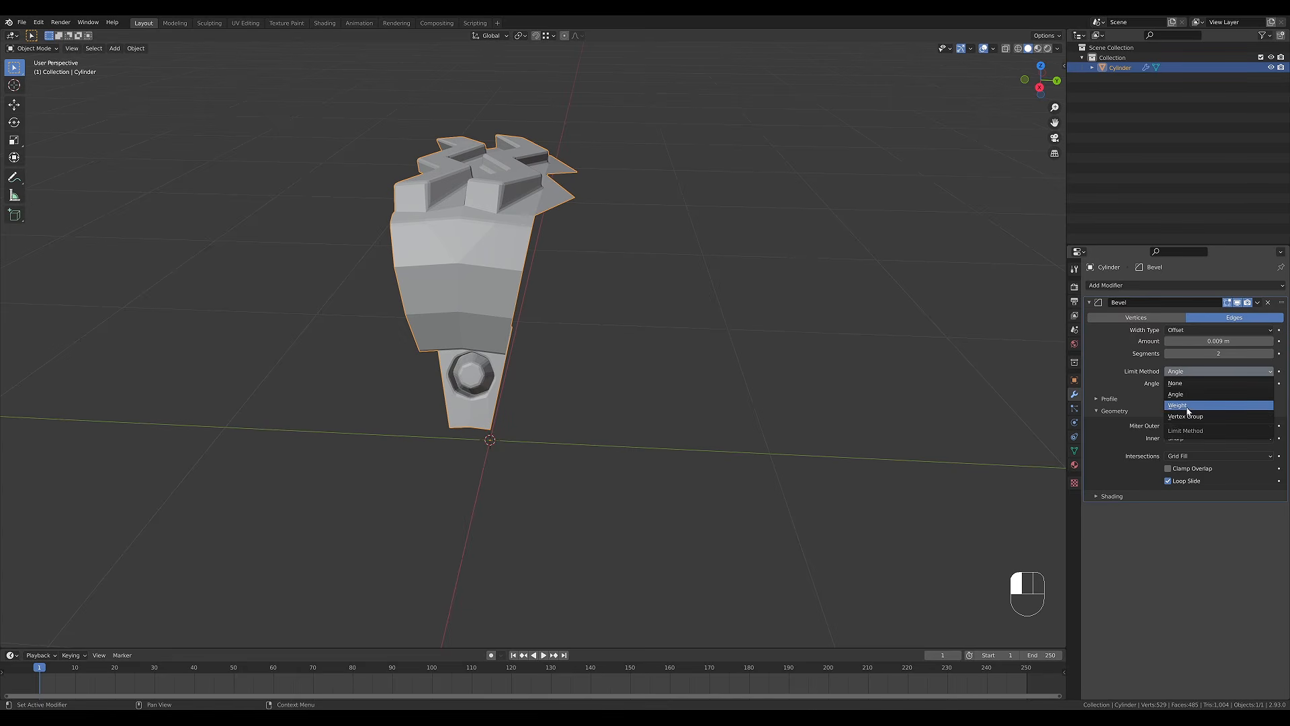
left_click(1188, 407)
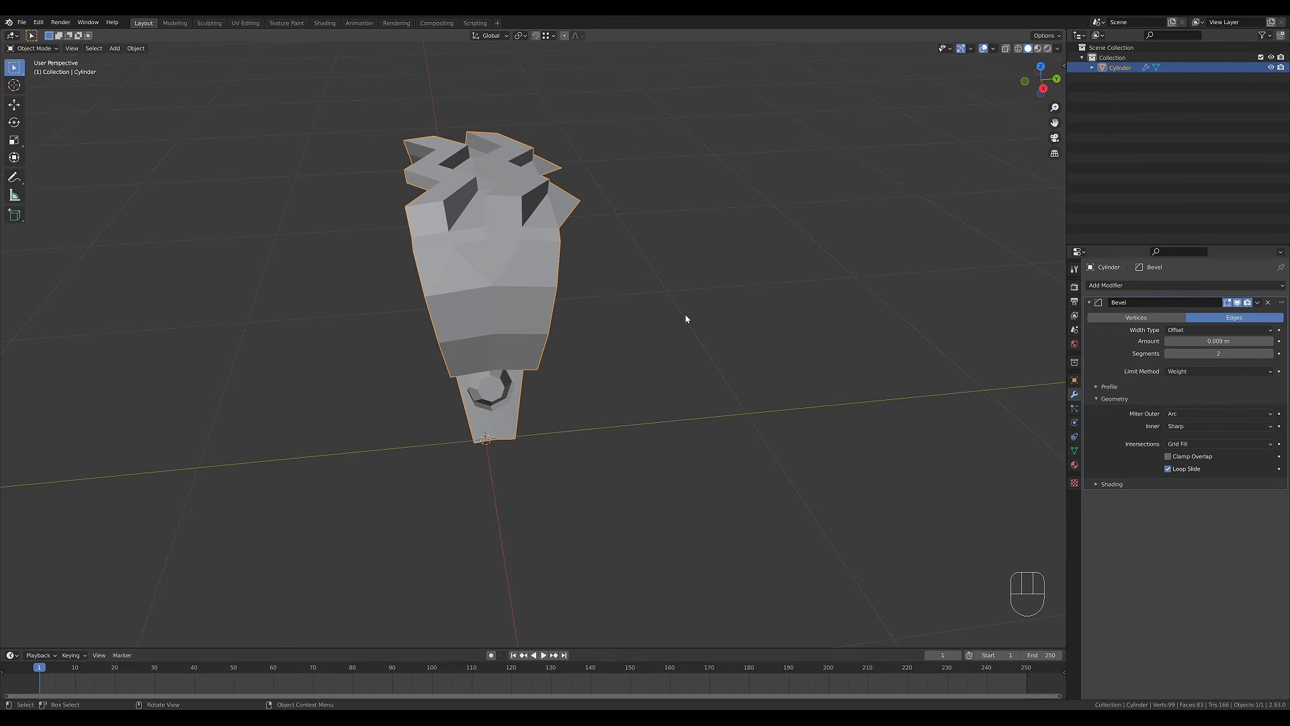
Select the edges outlining the tops of the raised tread blocks, including their end edges, and set their mean bevel weight to 1.00.
key("Tab")
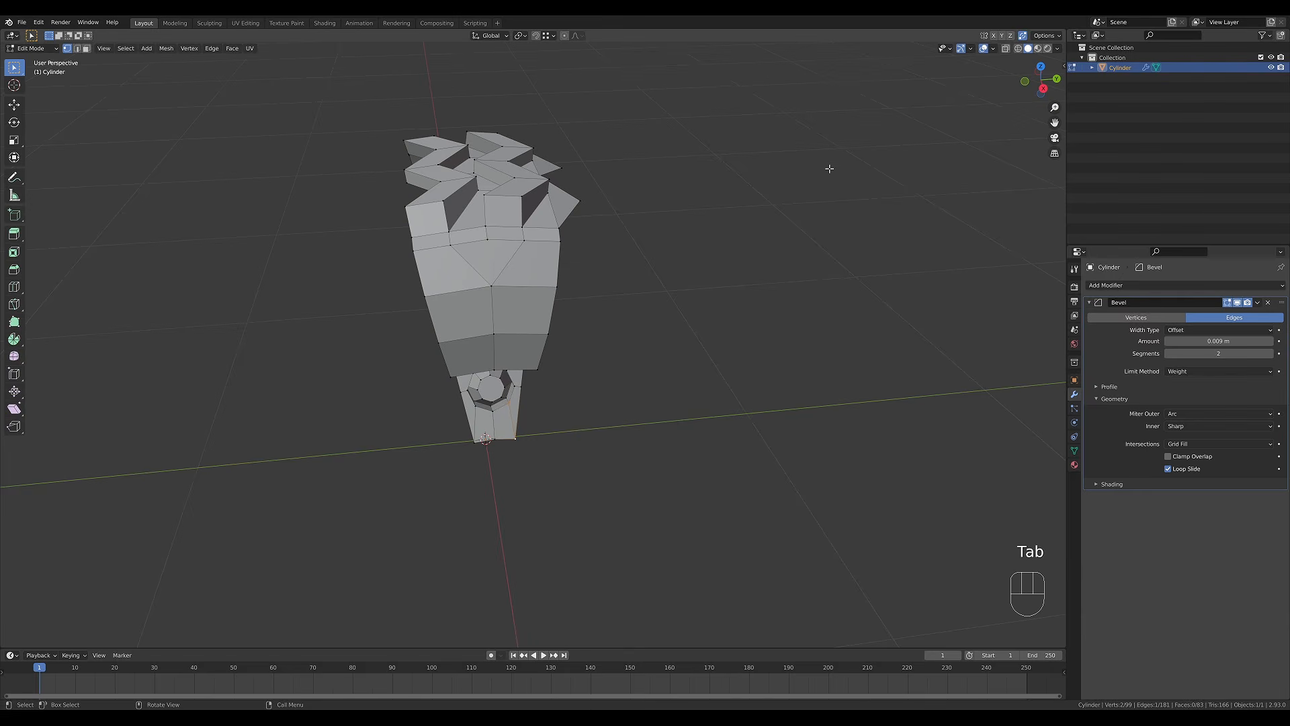
key("n")
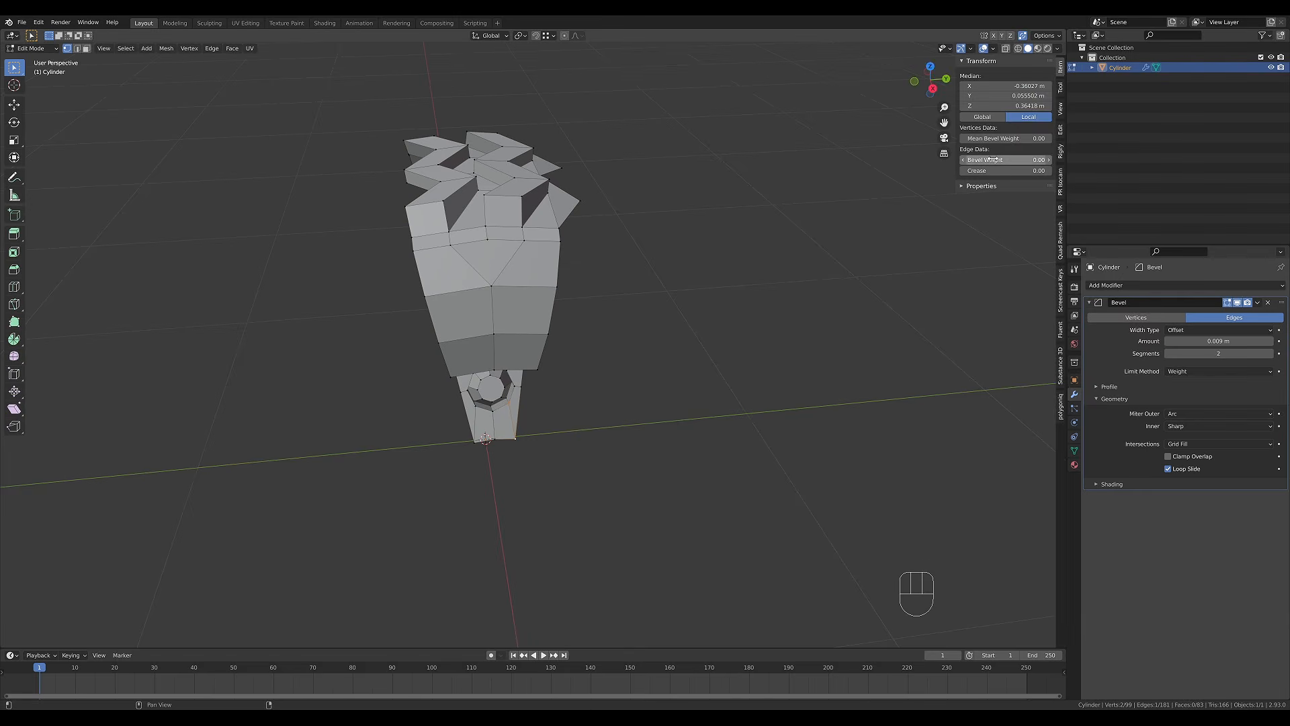
middle_click_drag(594, 199, 626, 190)
key("2")
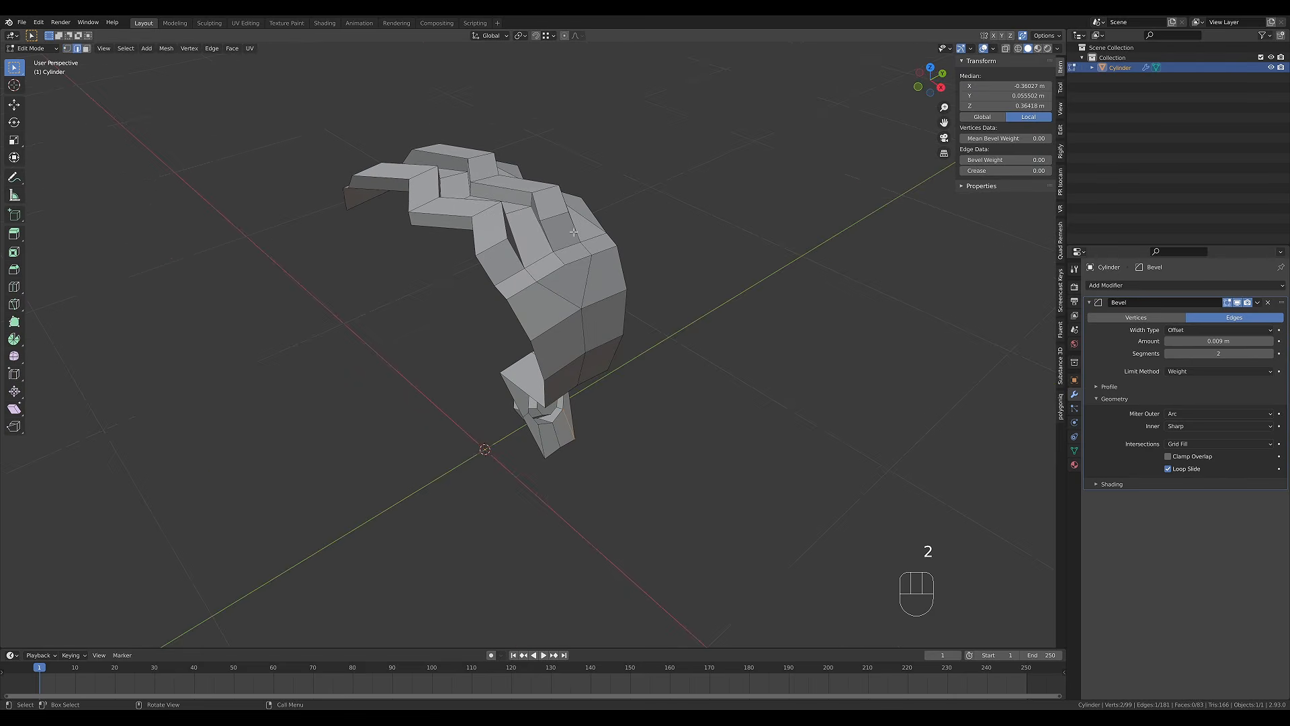
left_click(435, 213, "alt")
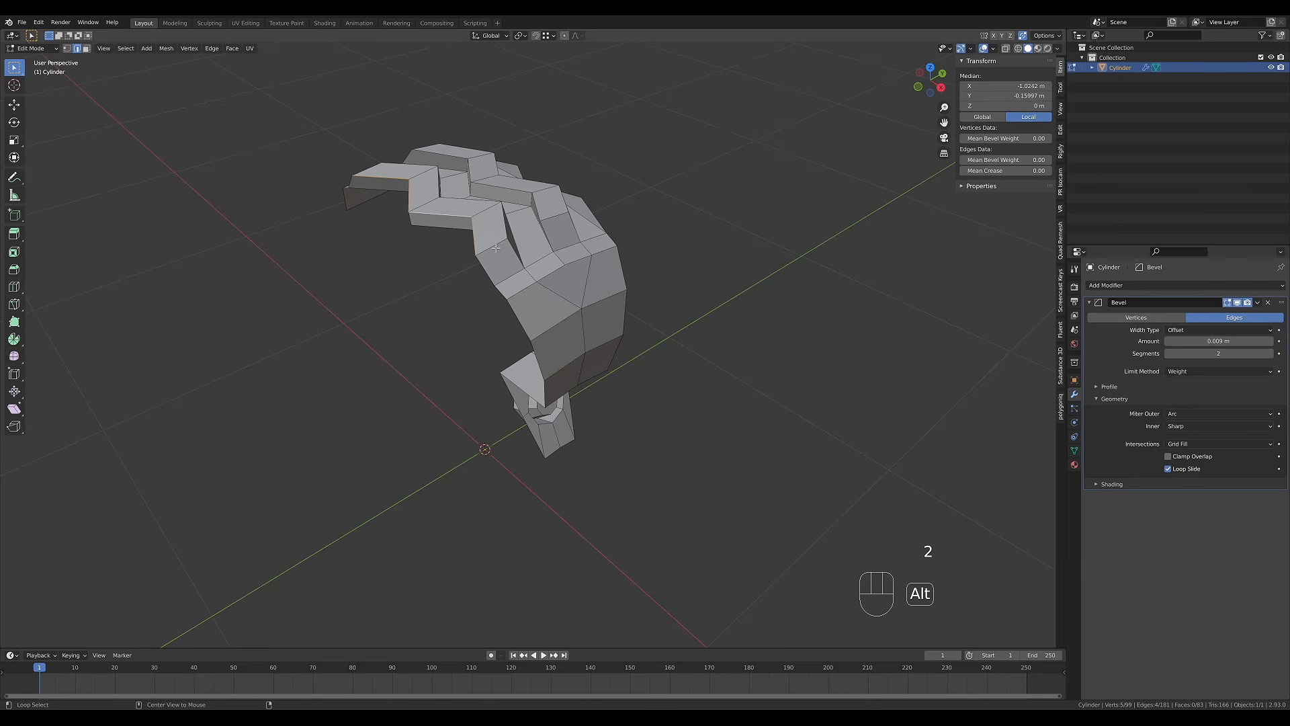
left_click(525, 216, "alt+shift")
left_click(538, 198, "alt+shift")
left_click(552, 229, "alt+shift")
left_click(552, 218, "shift")
left_click(497, 241, "shift")
left_click(376, 172, "shift")
left_click(431, 149, "shift")
middle_click_drag(707, 103, 694, 131)
left_click_drag(995, 160, 1048, 160)
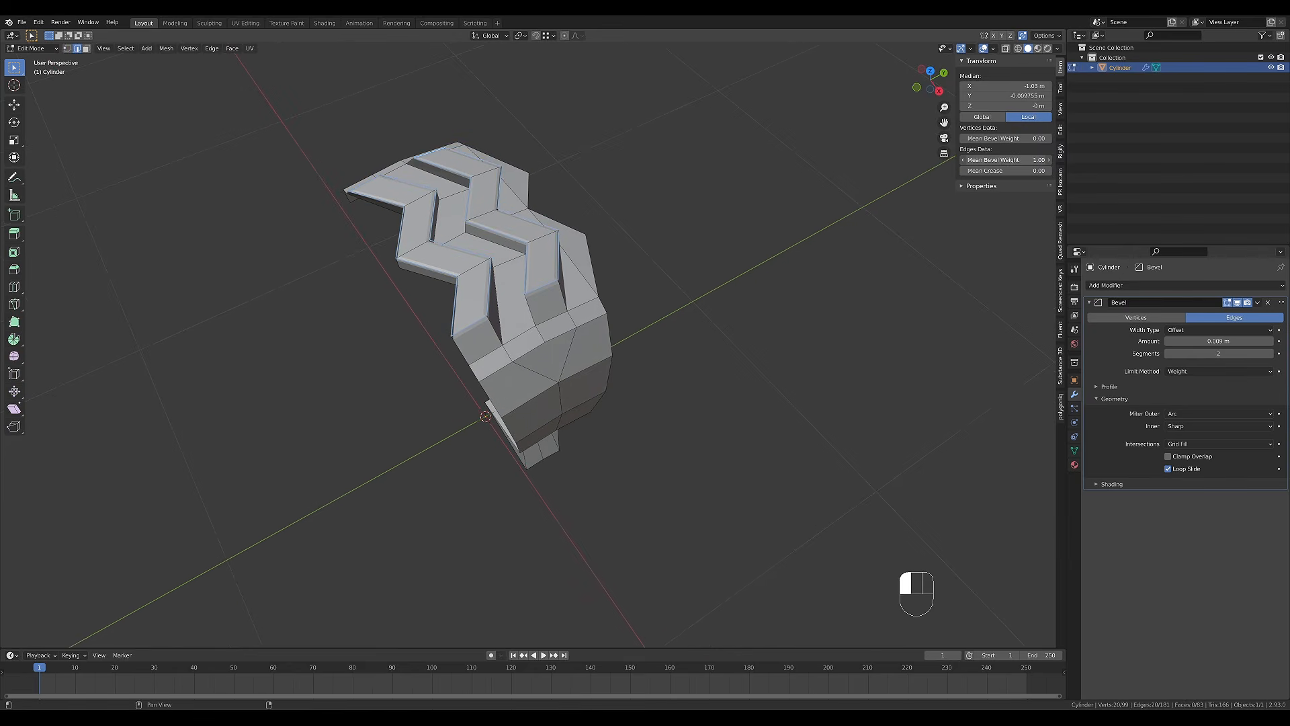
Select the rings of upright edges along the side walls of the raised tread blocks and set their mean bevel weight to 1.00.
middle_click_drag(541, 242, 514, 244)
scroll(512, 245, "up", 5)
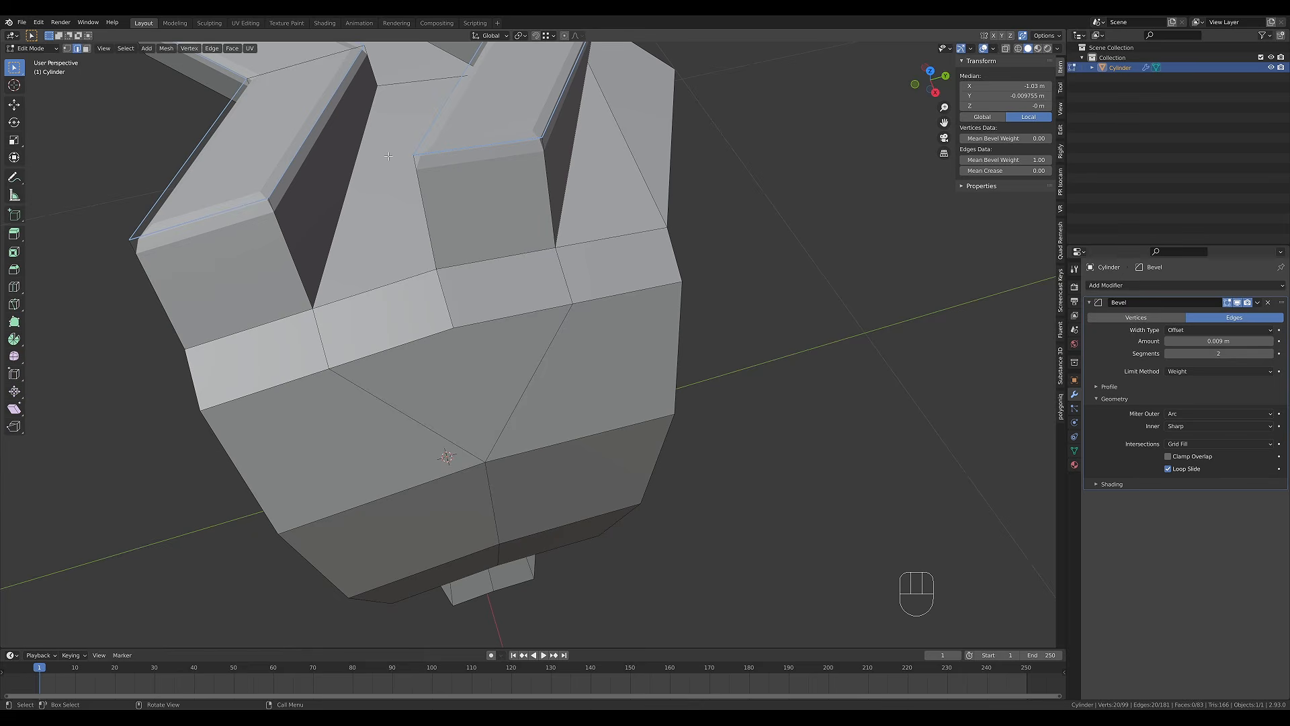
scroll(478, 177, "down", 5)
middle_click_drag(478, 178, 396, 144)
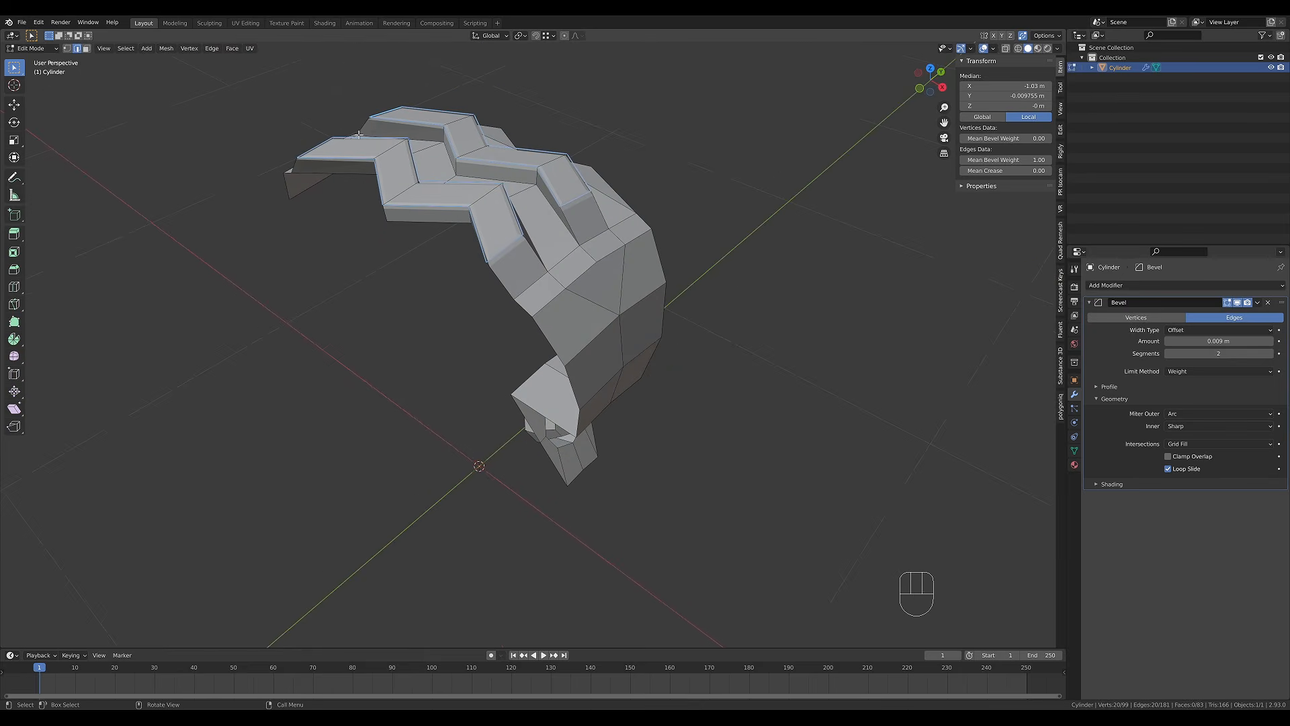
left_click(568, 218, "ctrl+alt")
middle_click_drag(569, 218, 474, 176)
middle_click_drag(426, 213, 490, 236)
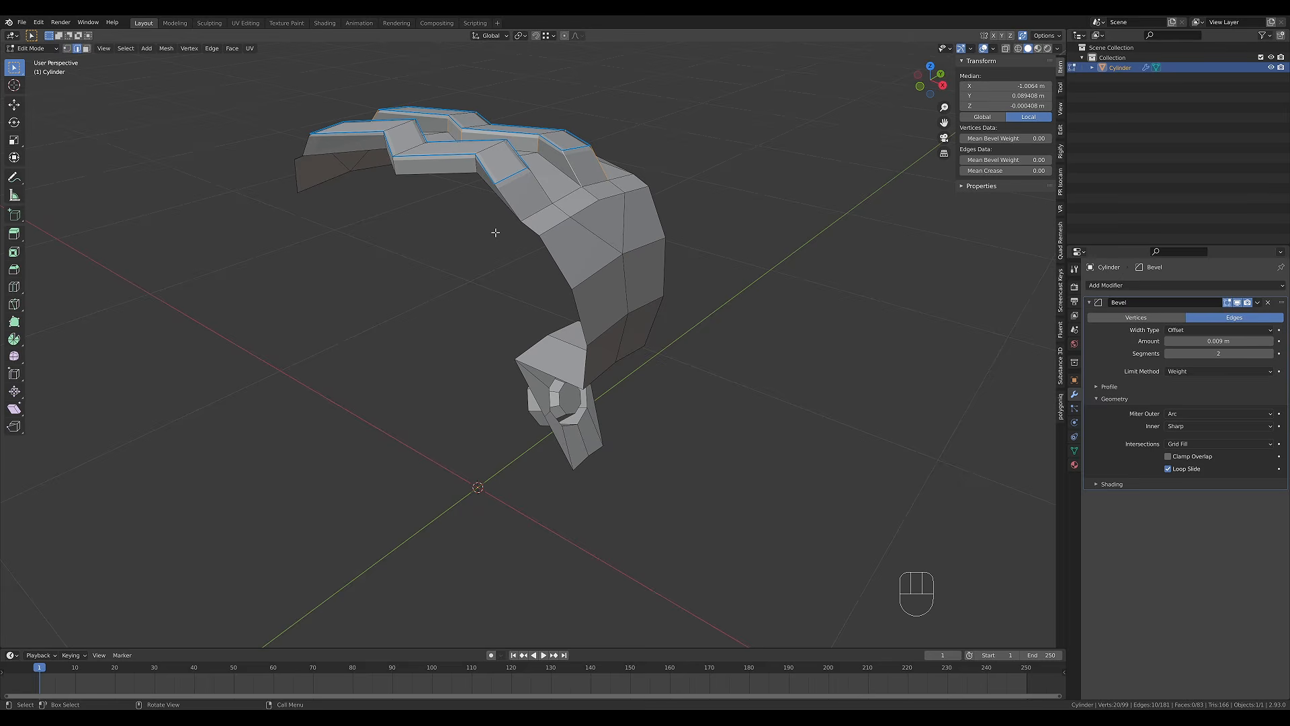
left_click(498, 212, "ctrl+alt+shift")
middle_click_drag(509, 213, 594, 263)
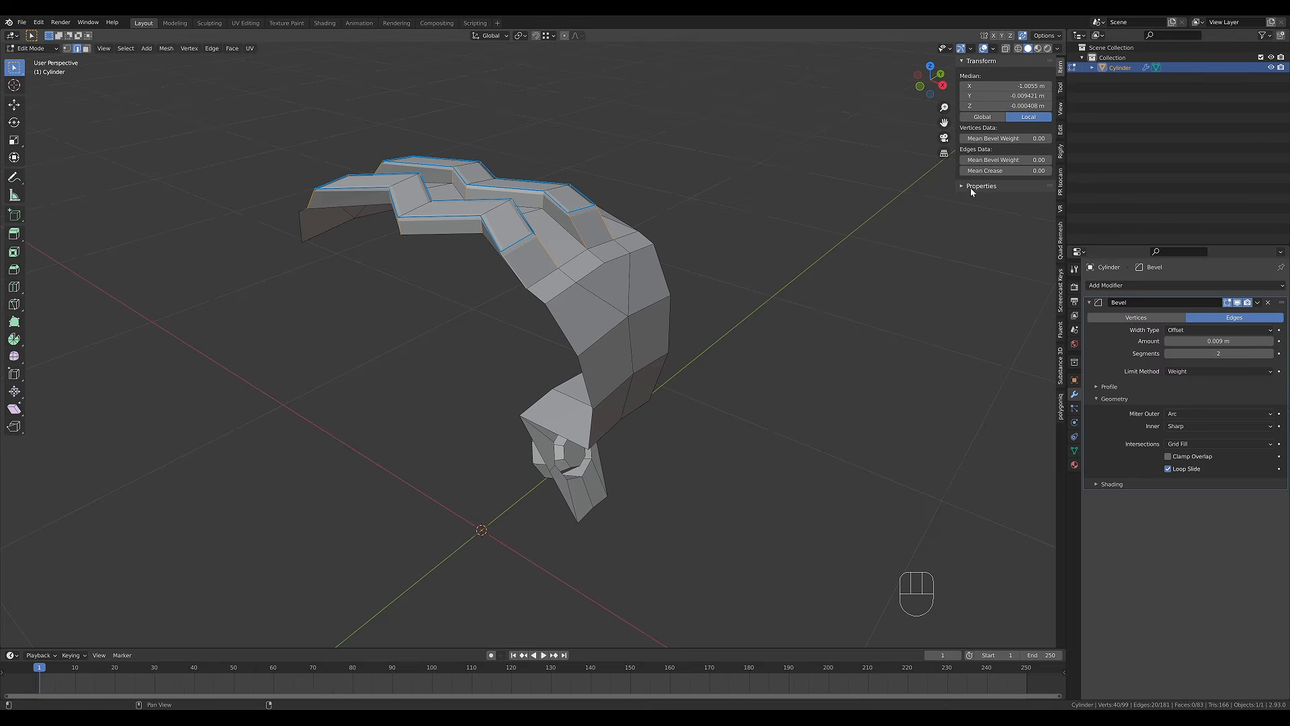
left_click_drag(995, 160, 916, 170)
Set the mean bevel weight to 1.00 on the round recess's edge loops and the ledge edges between tyre and inner wheel.
middle_click_drag(650, 342, 507, 467)
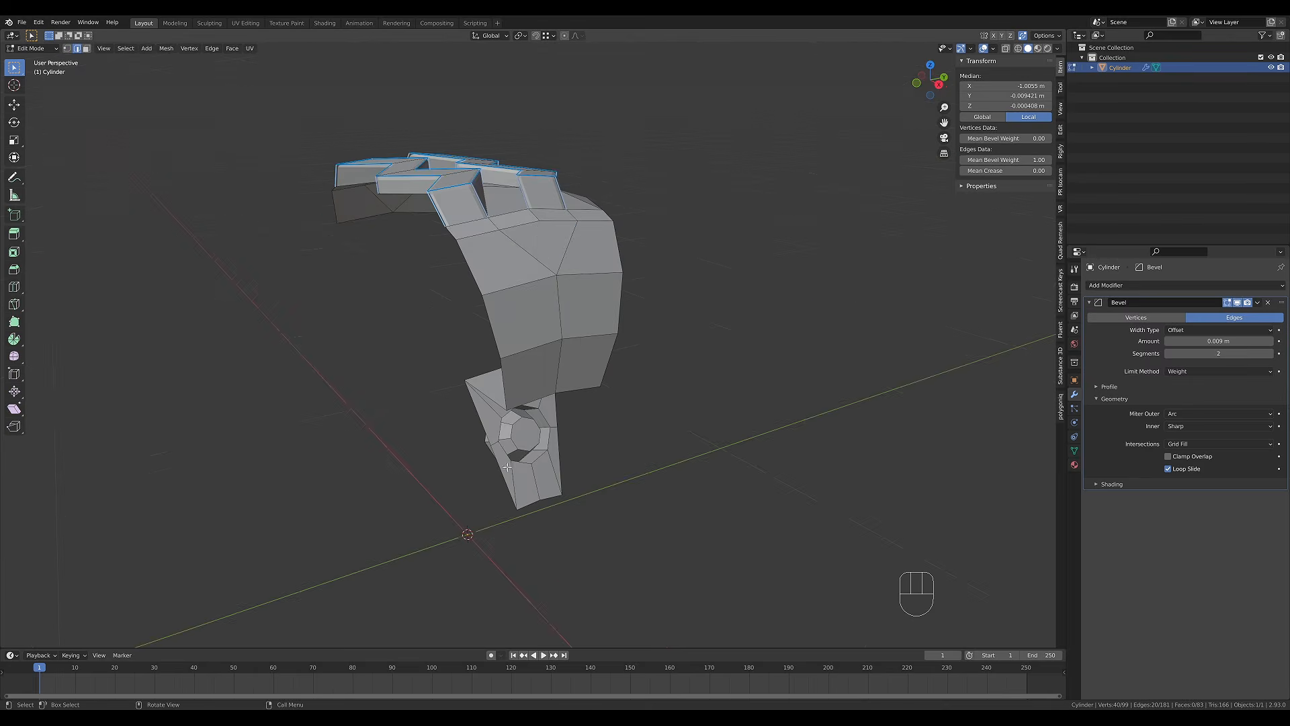
left_click(514, 428, "alt")
middle_click_drag(592, 464, 585, 390)
key("ctrl+z")
left_click(585, 388, "alt+shift")
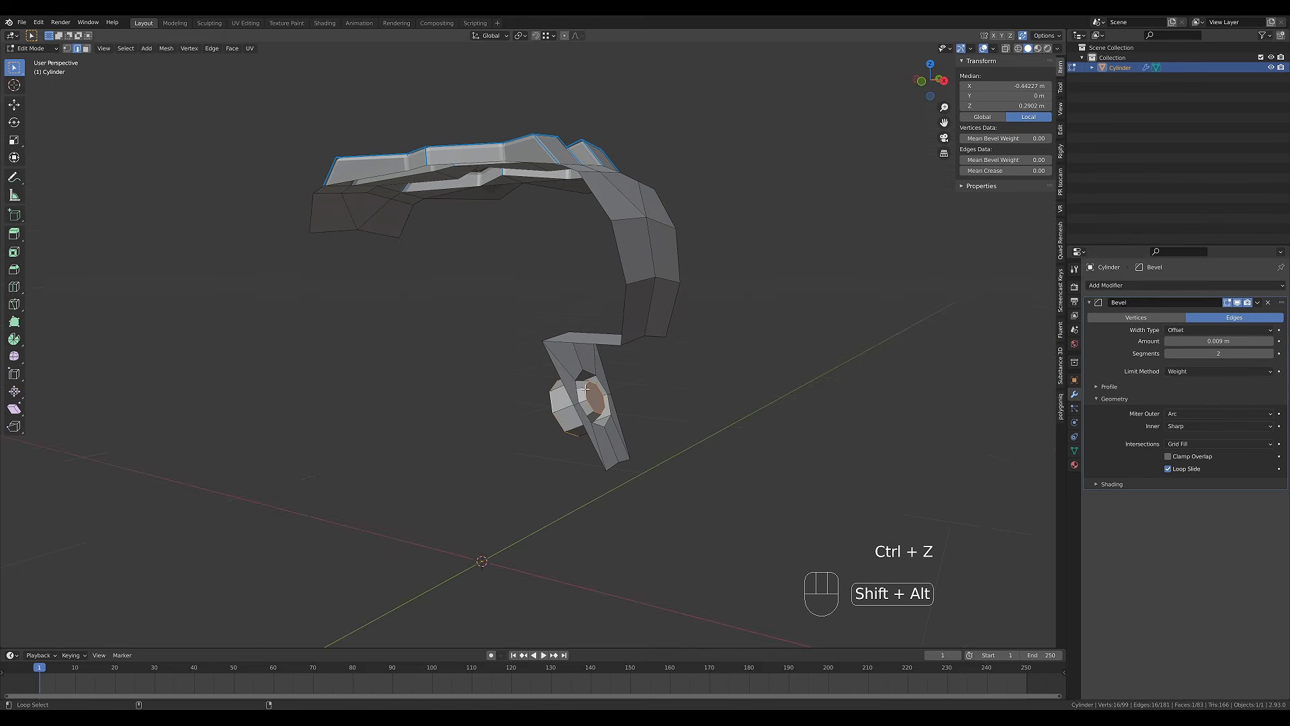
left_click(577, 388, "alt+shift")
middle_click_drag(577, 387, 534, 301)
left_click(534, 297, "alt")
left_click(629, 292, "alt+shift")
left_click_drag(997, 160, 1048, 160)
Add a level 2 Subdivision modifier to the wedge after the Bevel modifier.
scroll(634, 296, "down", 3)
middle_click_drag(634, 186, 591, 351)
key("Tab")
key("ctrl+2")
Select the four matching edges at the ends of the raised tread blocks and set their mean bevel weight to 0.00.
key("Tab")
key("2")
left_click(370, 222, "shift")
left_click(423, 195, "shift")
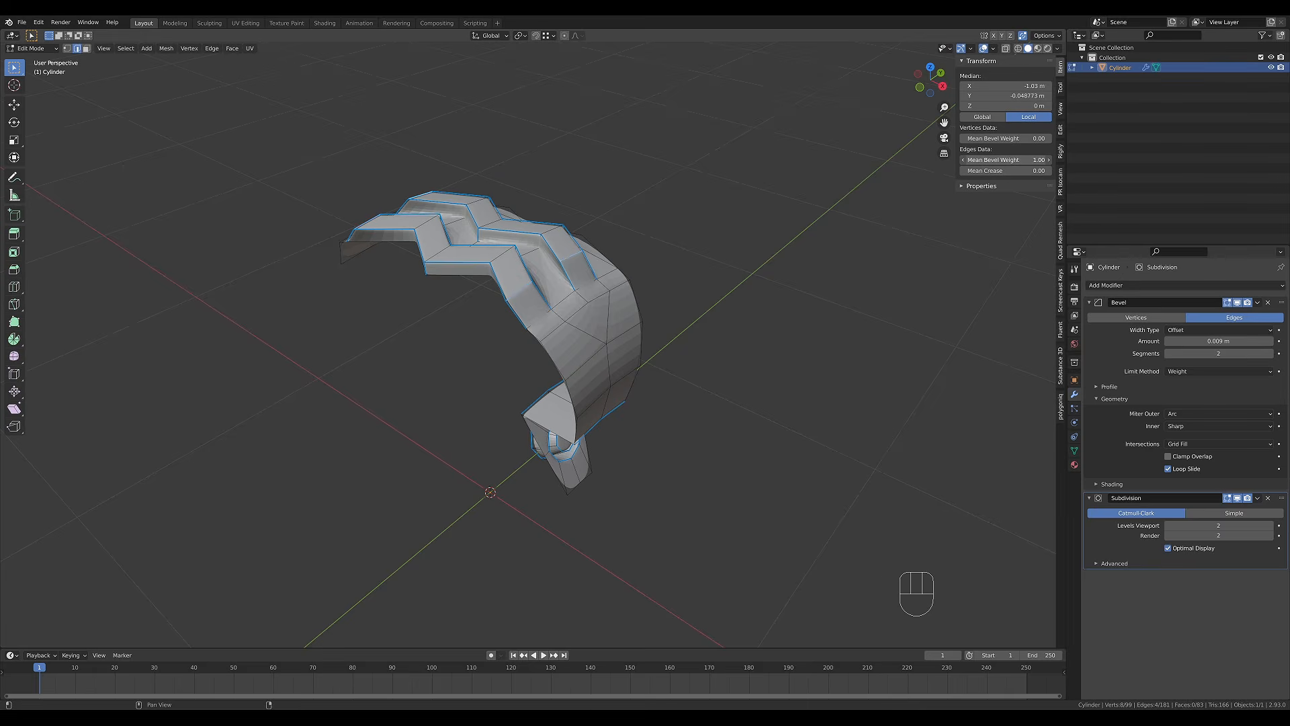
left_click_drag(1006, 160, 941, 160)
key("Tab")
middle_click_drag(430, 277, 494, 262)
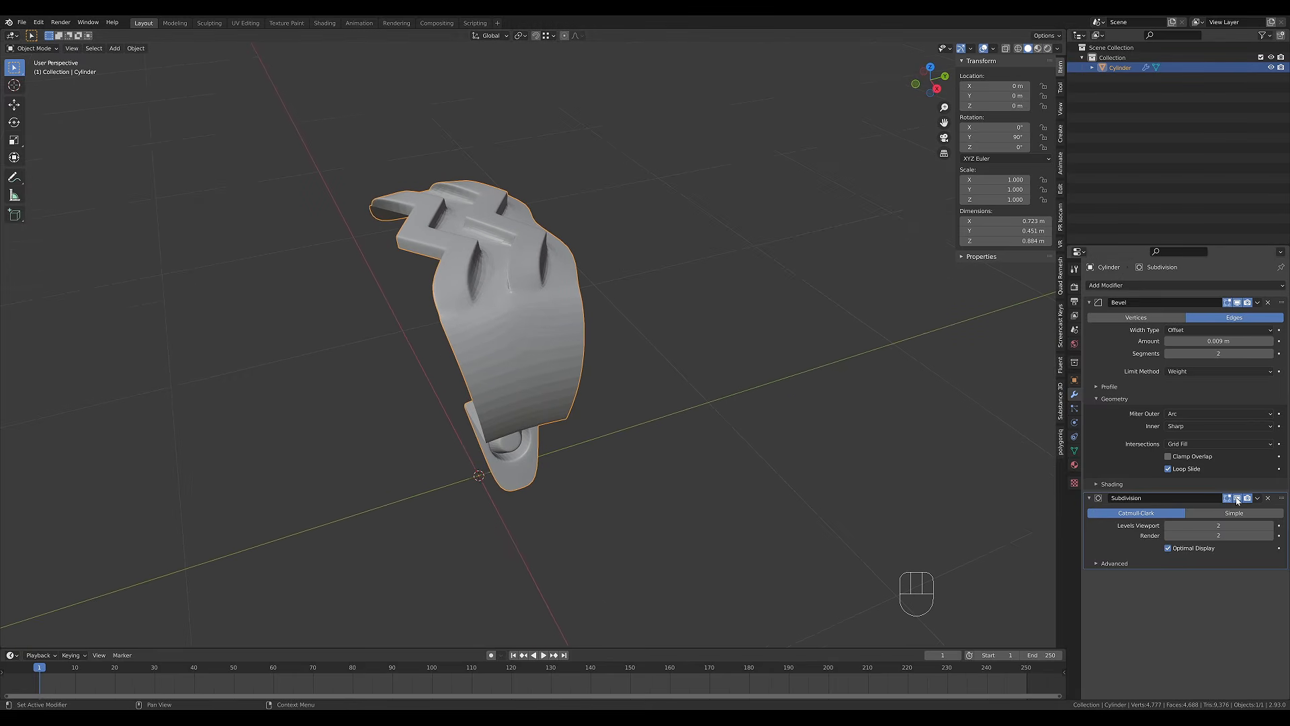
Hide the Subdivision modifier in the viewport and show the wedge in Edit Mode from the right orthographic view.
left_click(1238, 498)
key("Tab")
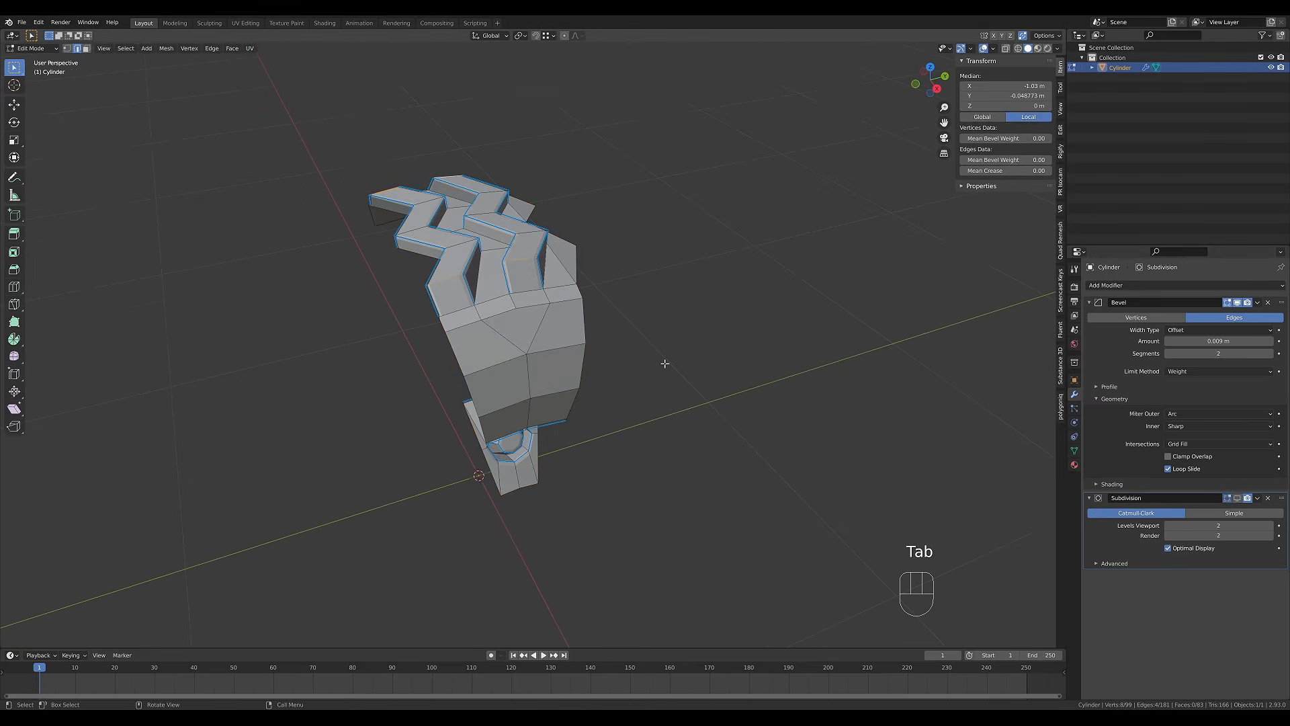
key("KP_3")
scroll(570, 378, "down", 2)
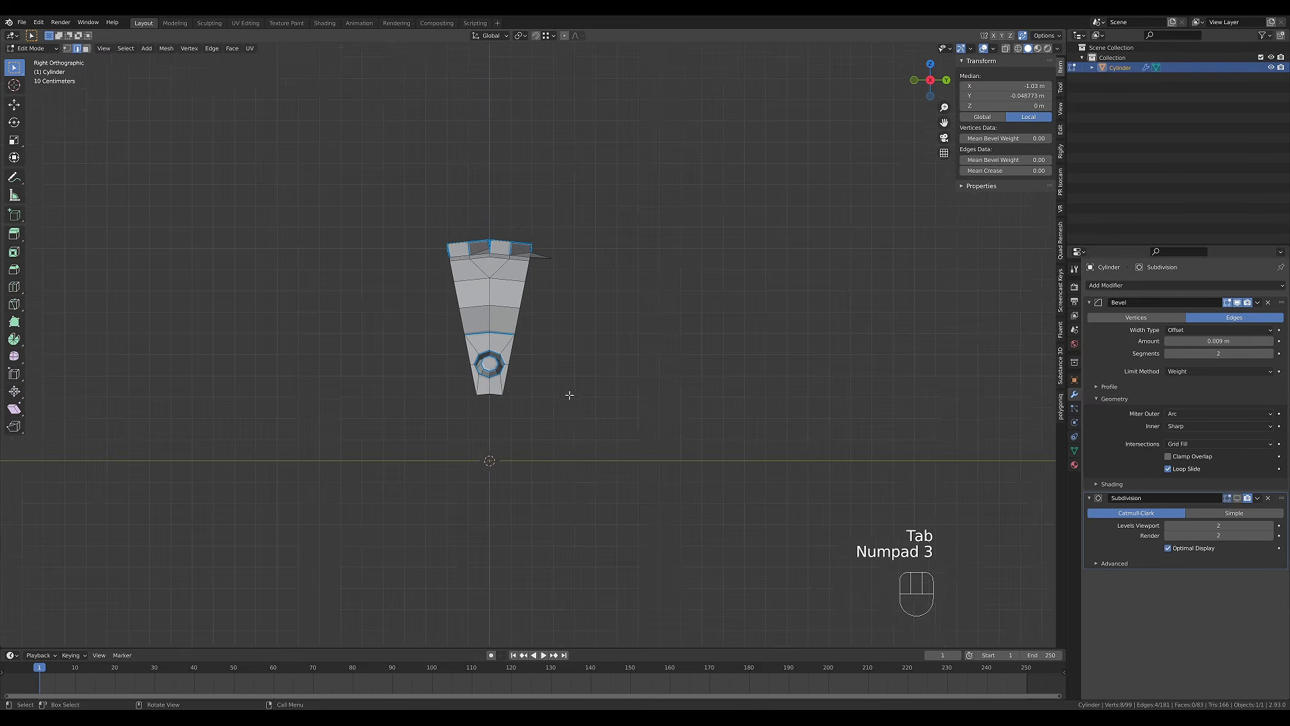
middle_click_drag(570, 378, 600, 326, "shift")
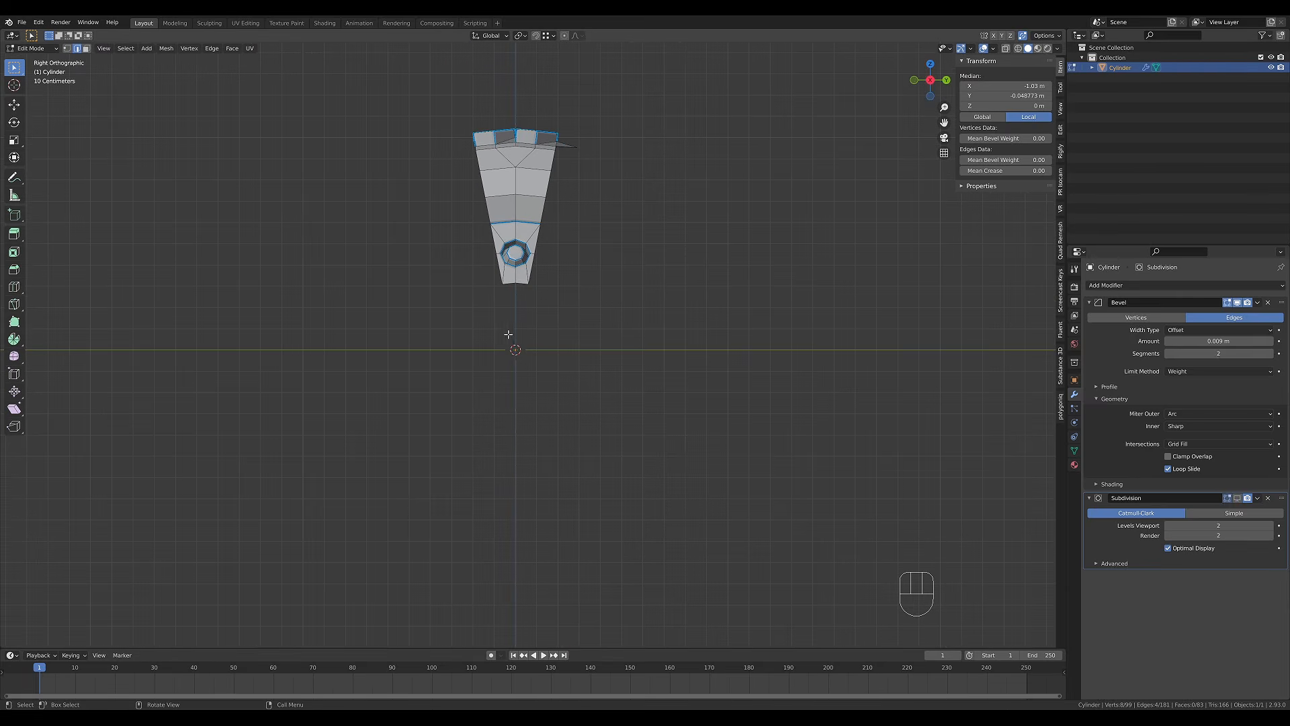
Place the 3D cursor away from the wedge and snap it back to the selected object's origin.
right_click(315, 336, "shift")
key("Tab")
key("shift+s")
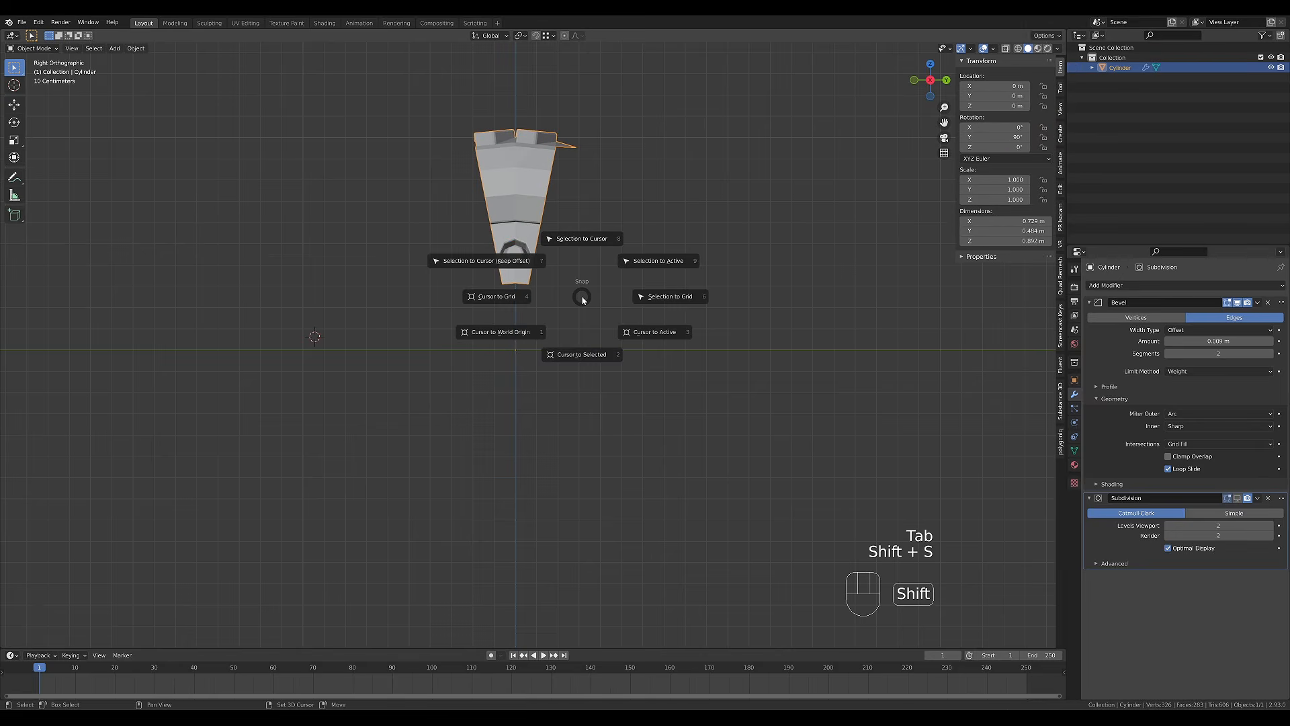
left_click(582, 354)
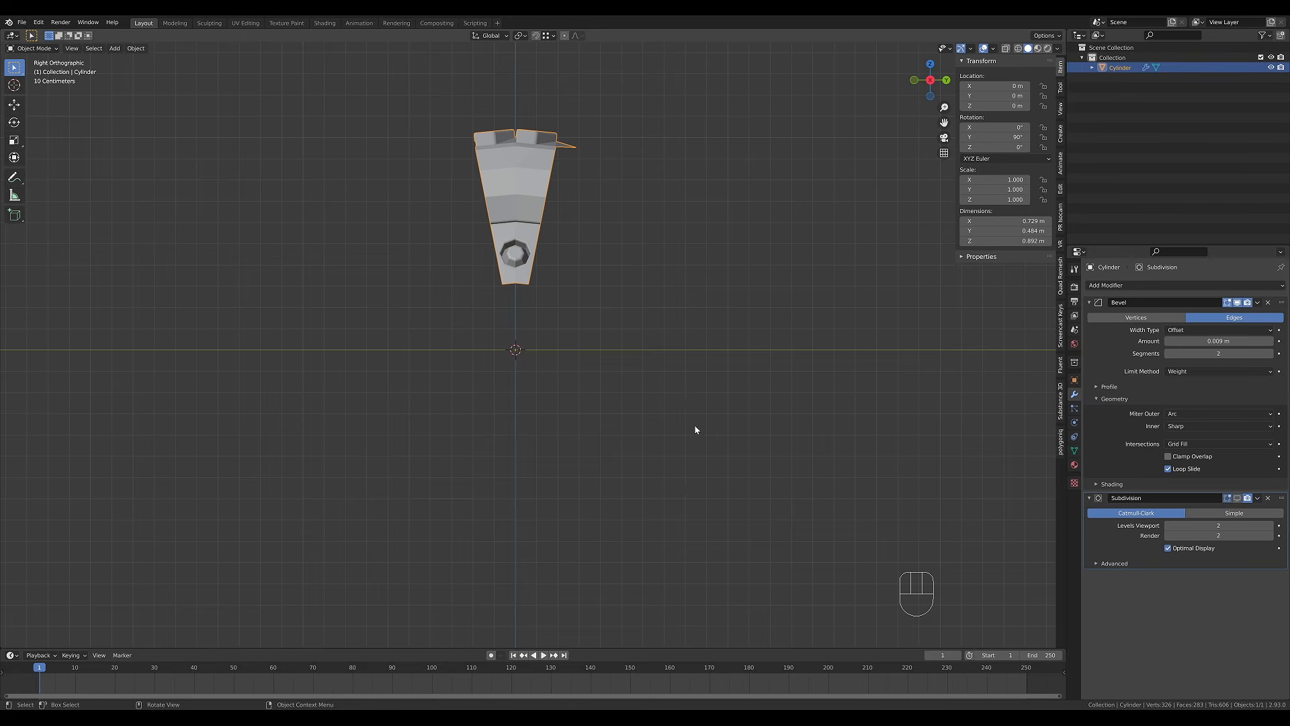
Spin the wedge's whole mesh by about -326° around the 3D cursor in 12 steps.
key("Tab")
key("a")
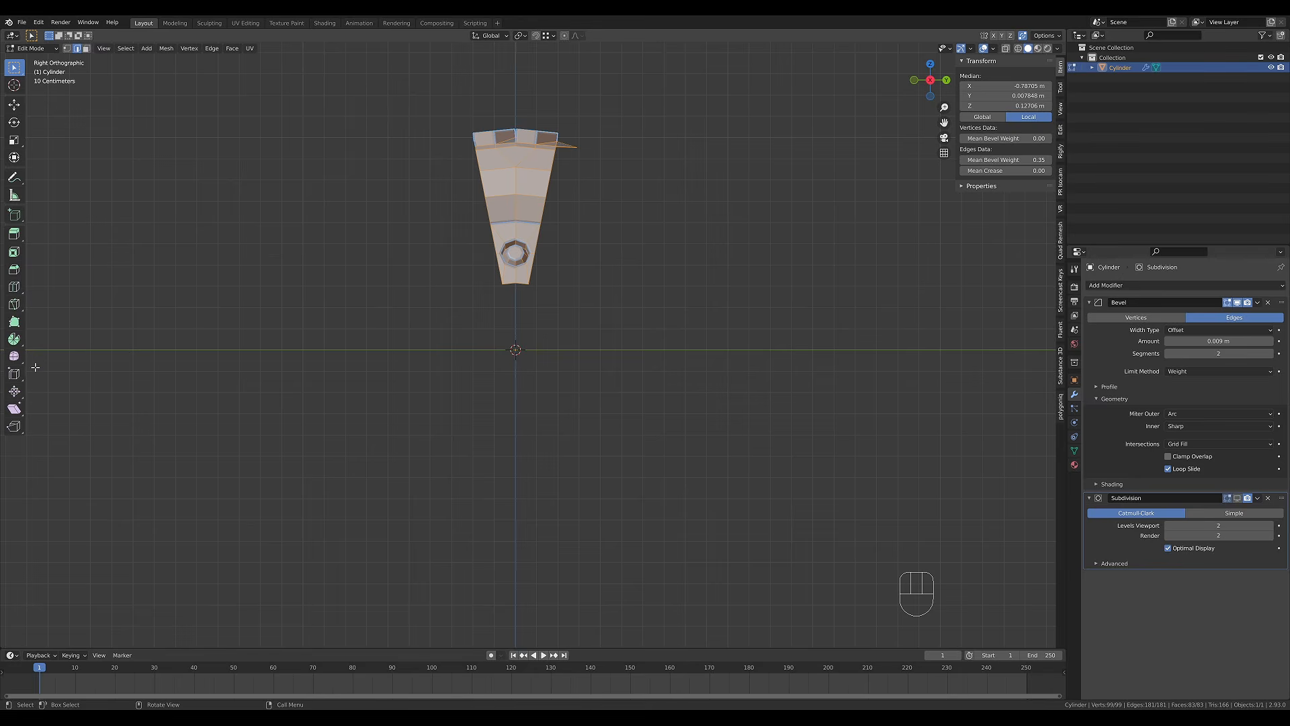
left_click(14, 339)
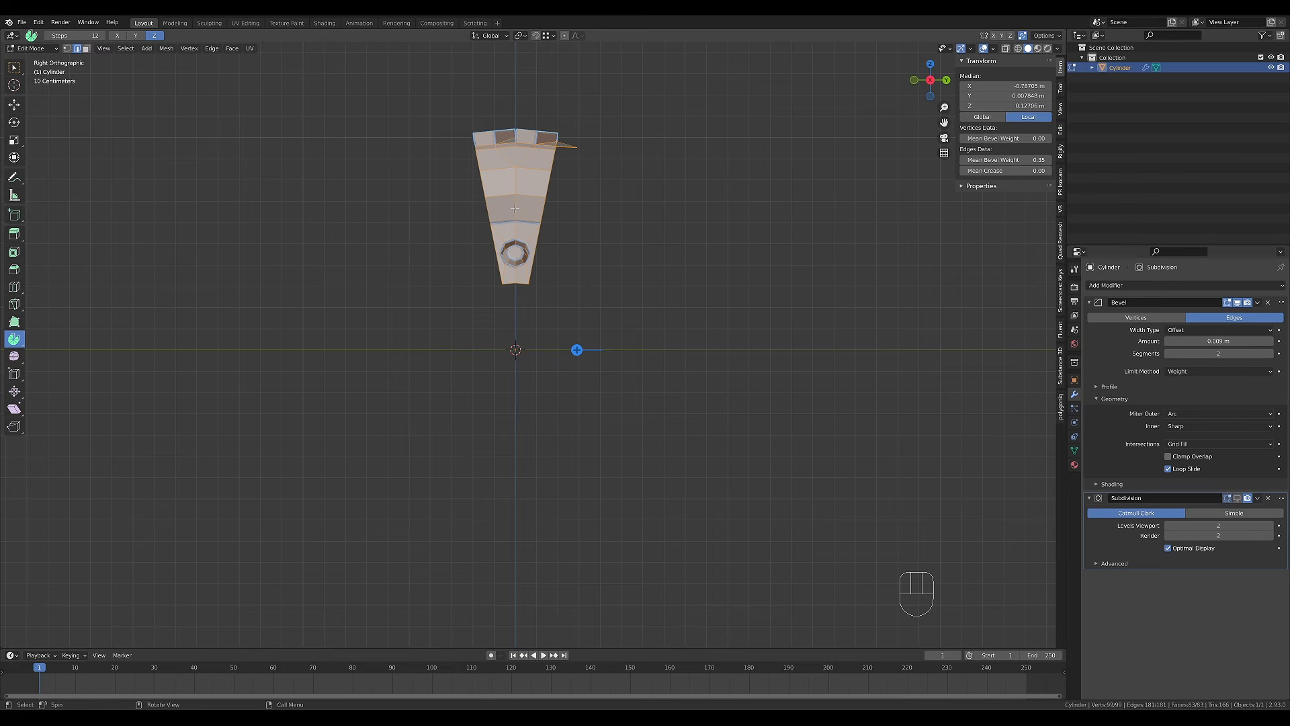
left_click_drag(518, 194, 592, 233)
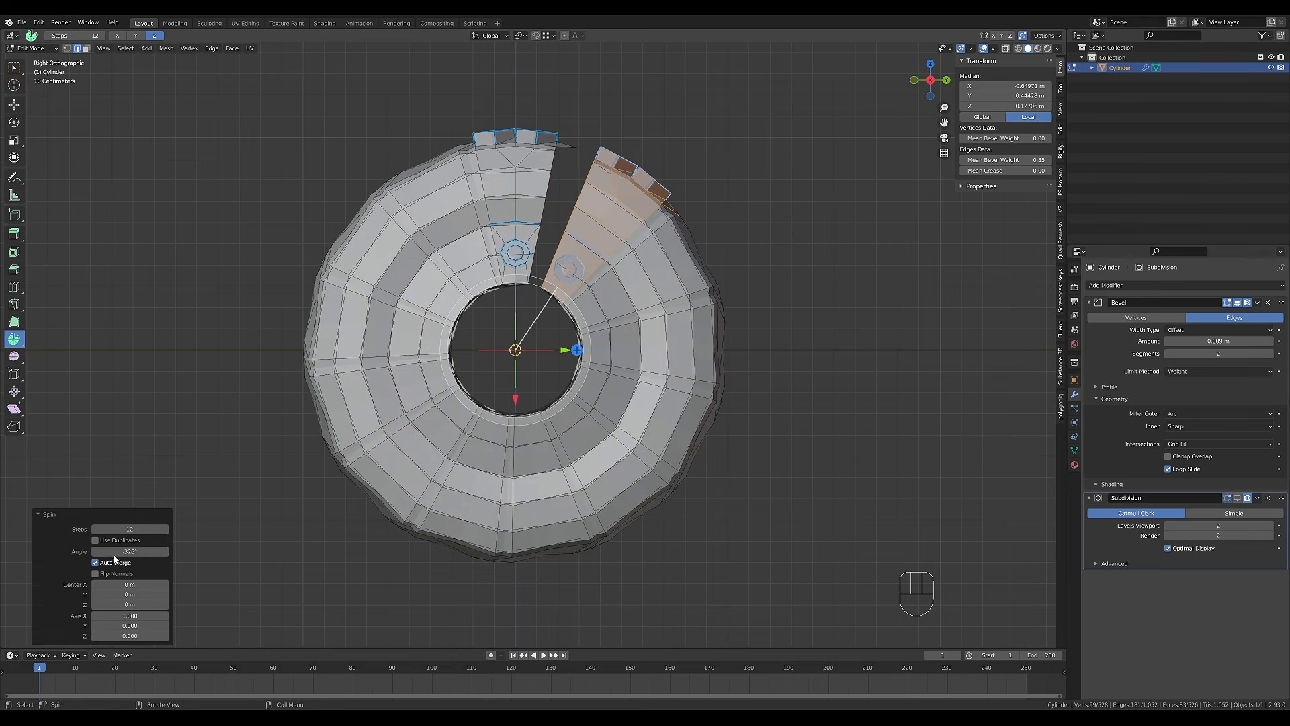
Set the spin to use duplicates with 16 steps and an angle of 360°.
left_click(94, 541)
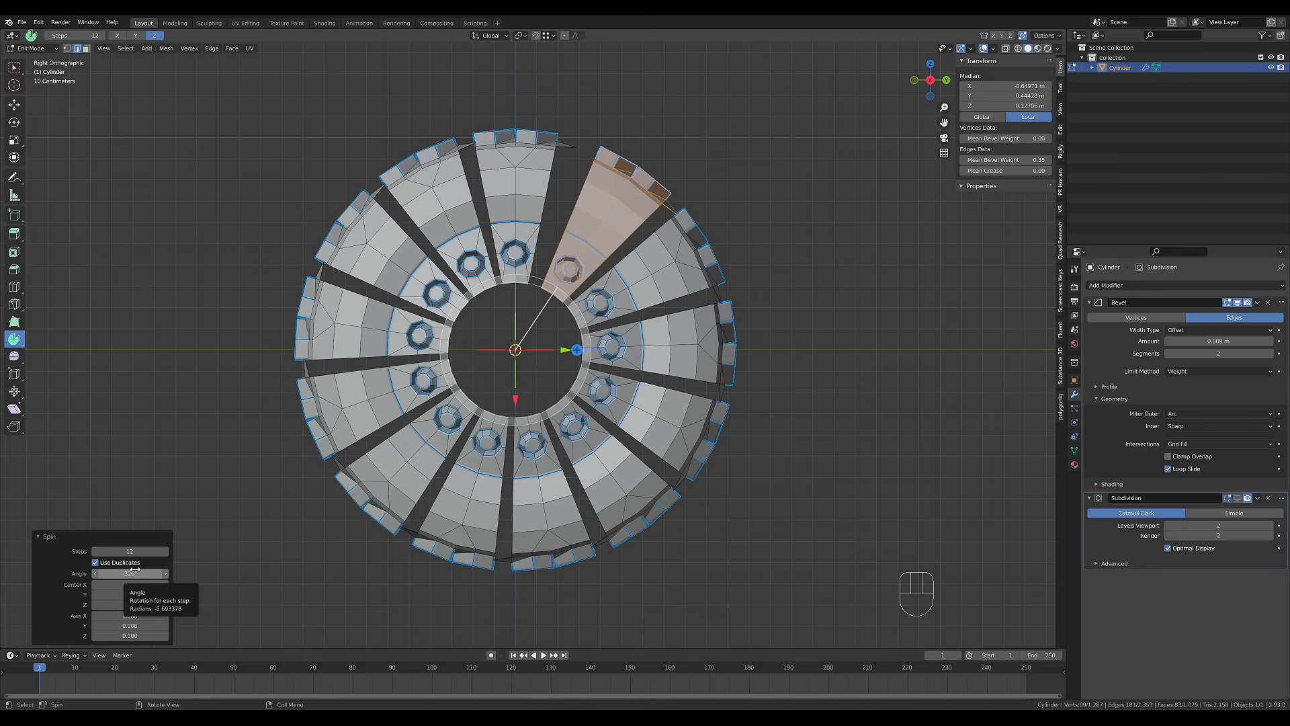
left_click(149, 551)
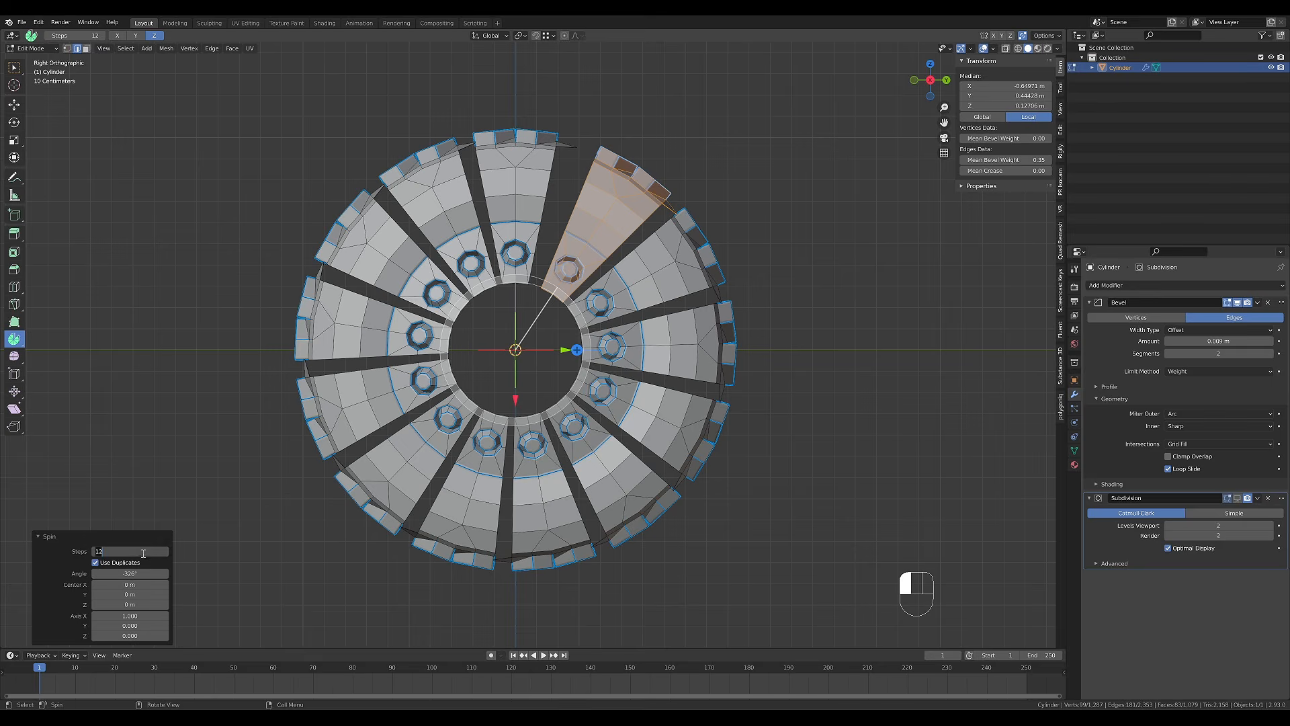
type("16")
key("Return")
left_click(149, 576)
type("360")
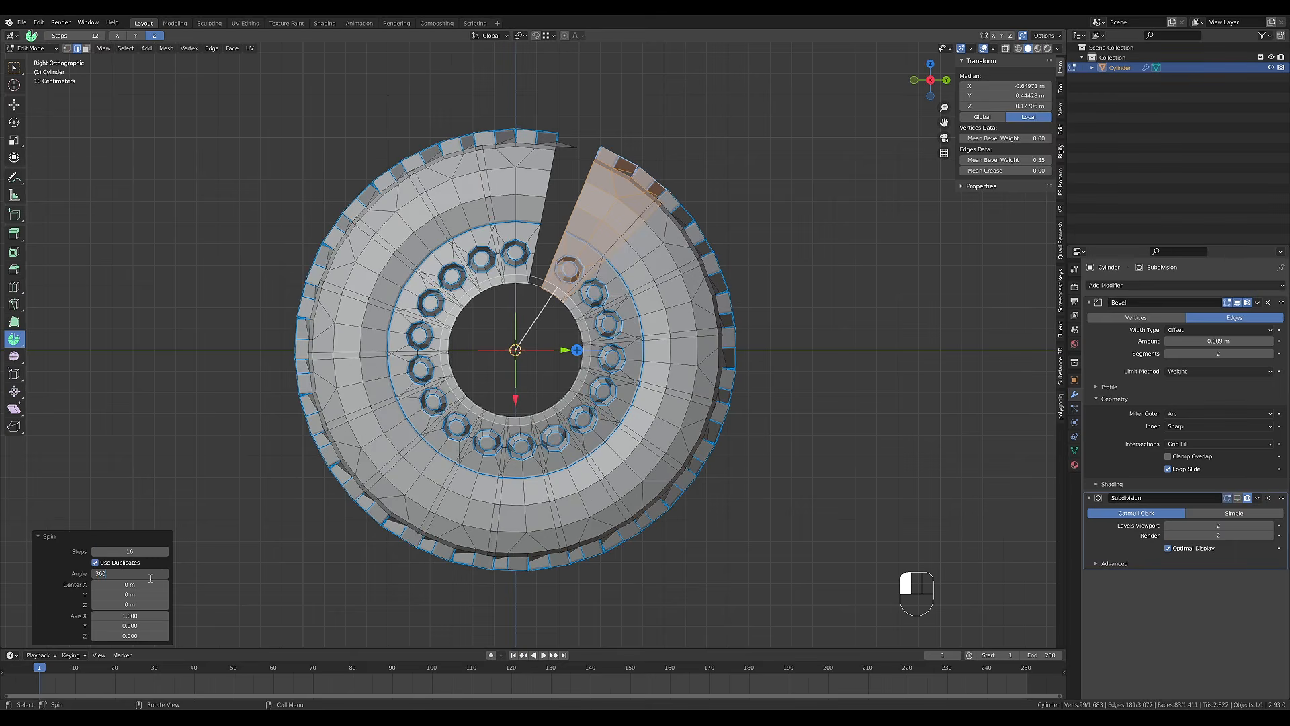
key("Return")
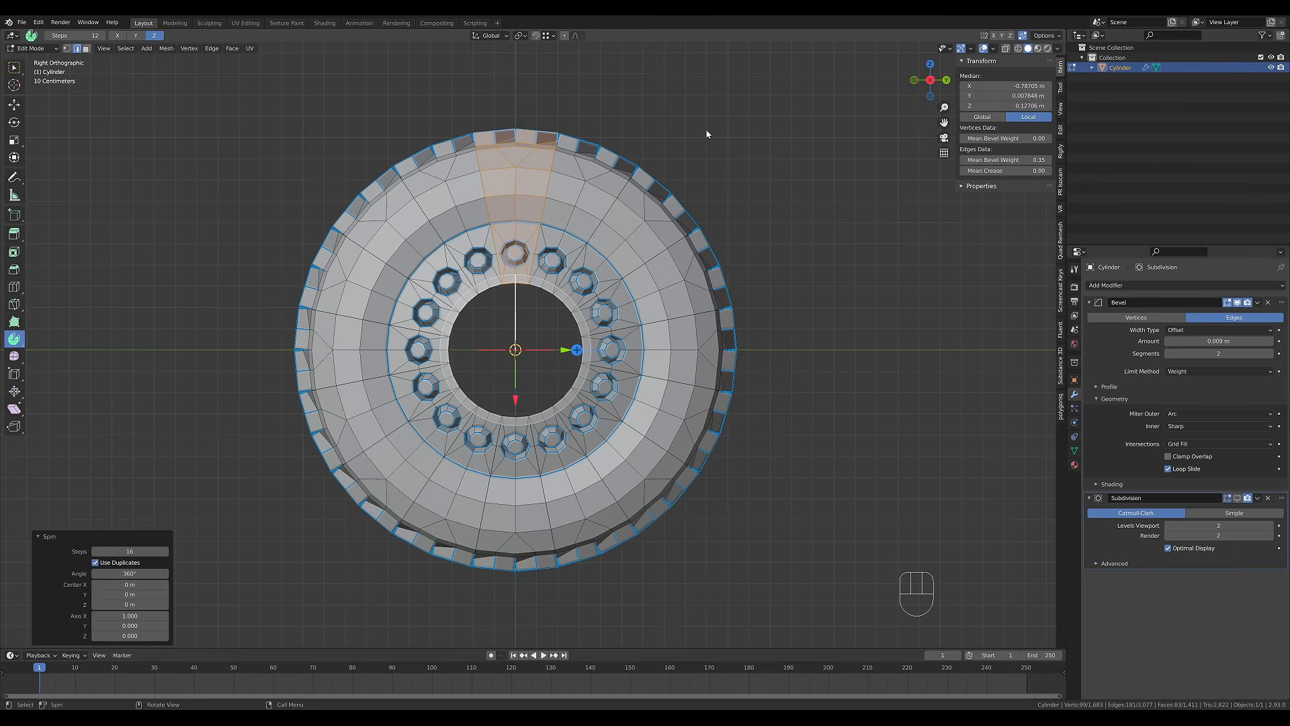
Select the wheel's whole mesh and merge its vertices by distance at 0.0001 m.
key("ctrl+z")
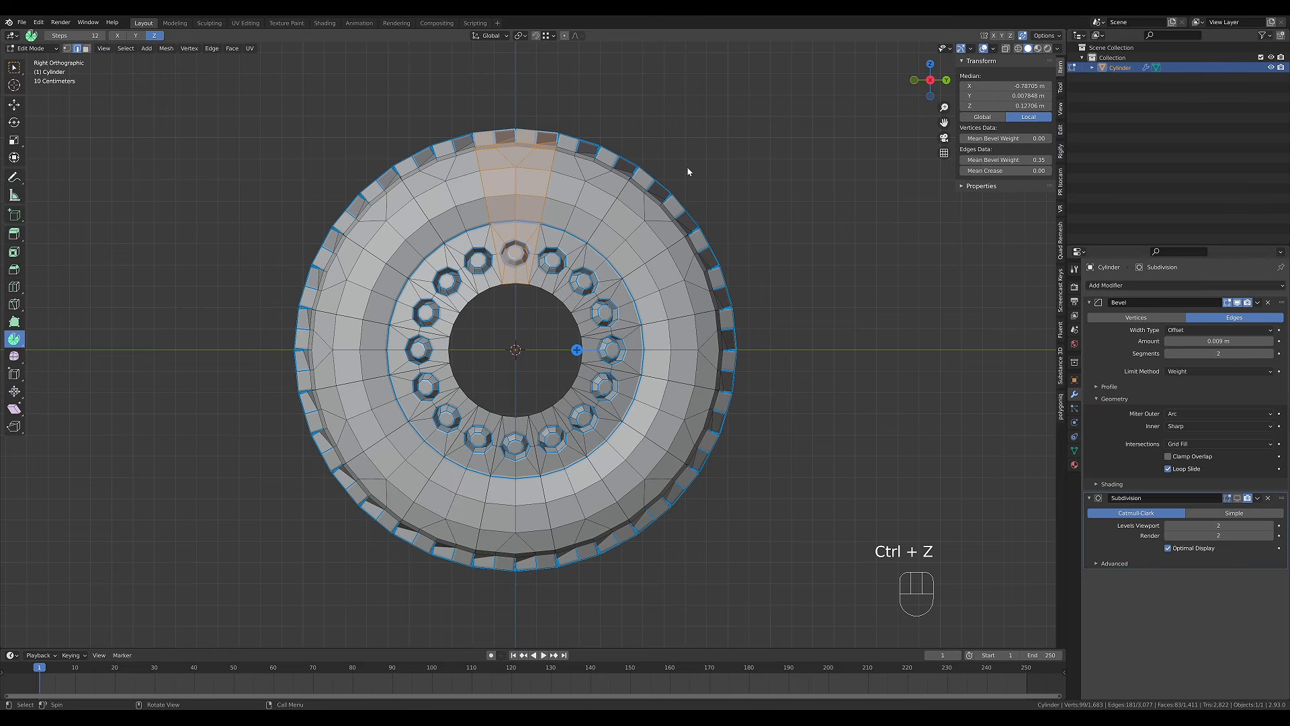
key("a")
key("m")
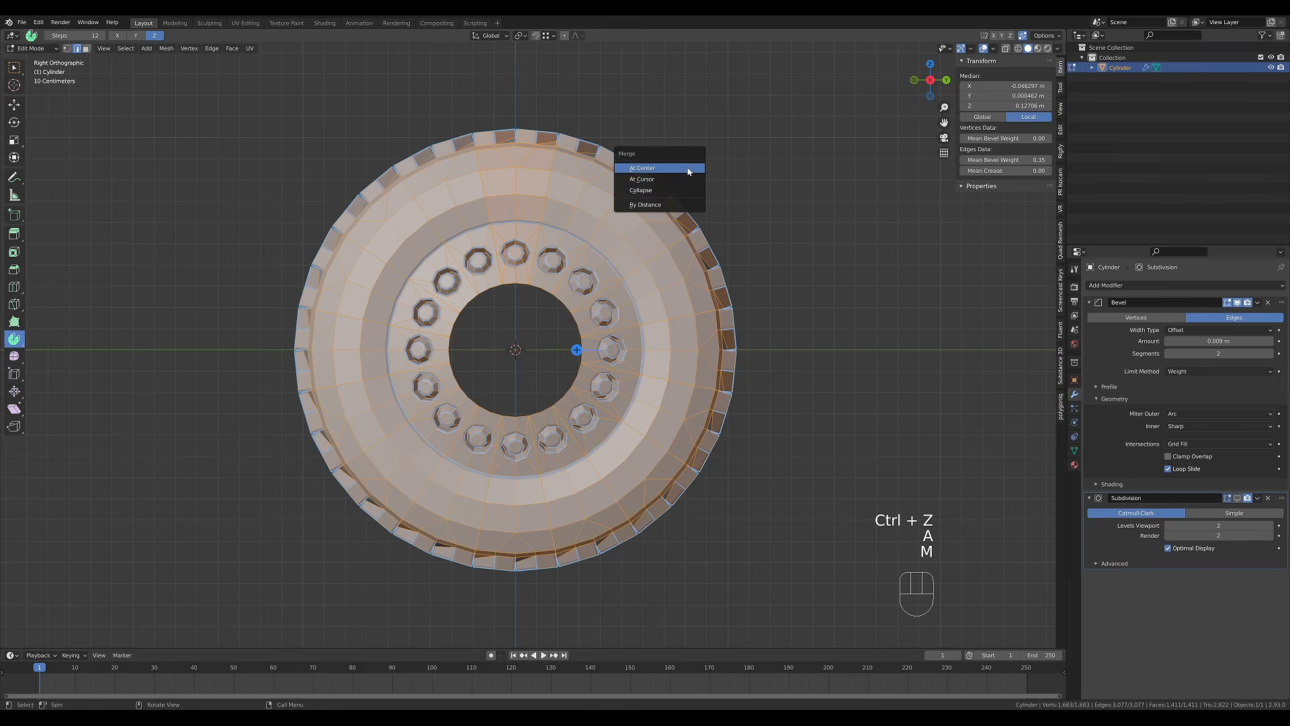
left_click(657, 174)
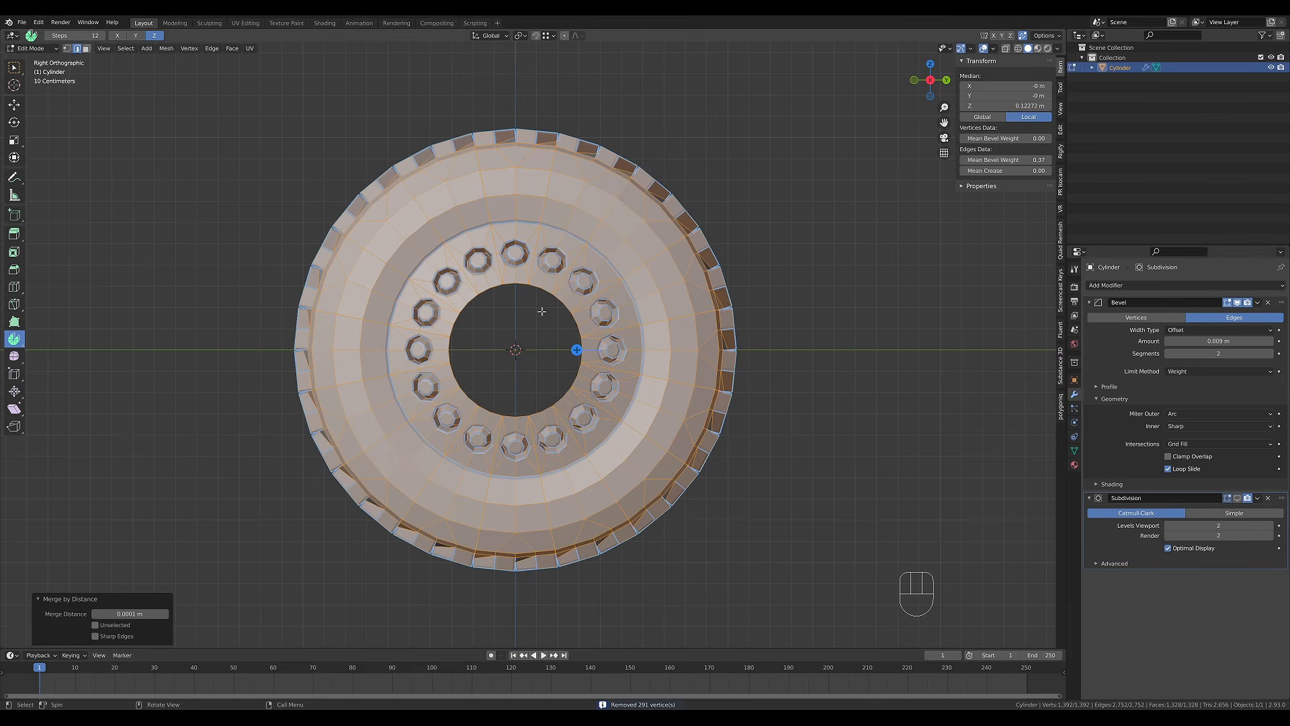
middle_click_drag(406, 570, 744, 349)
scroll(591, 247, "up", 3)
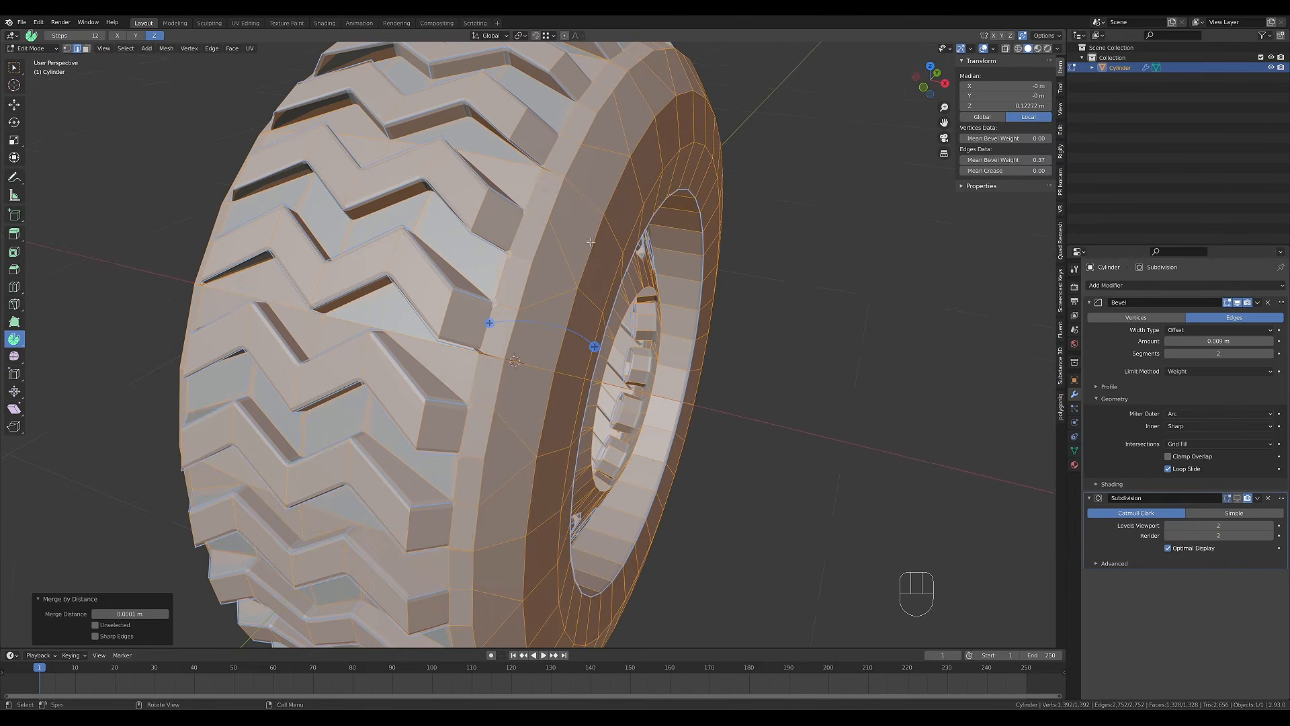
Show the Subdivision modifier's effect in Object Mode and check the smoothed wheel from several sides.
scroll(729, 265, "down", 5)
key("Tab")
middle_click_drag(730, 265, 1013, 442)
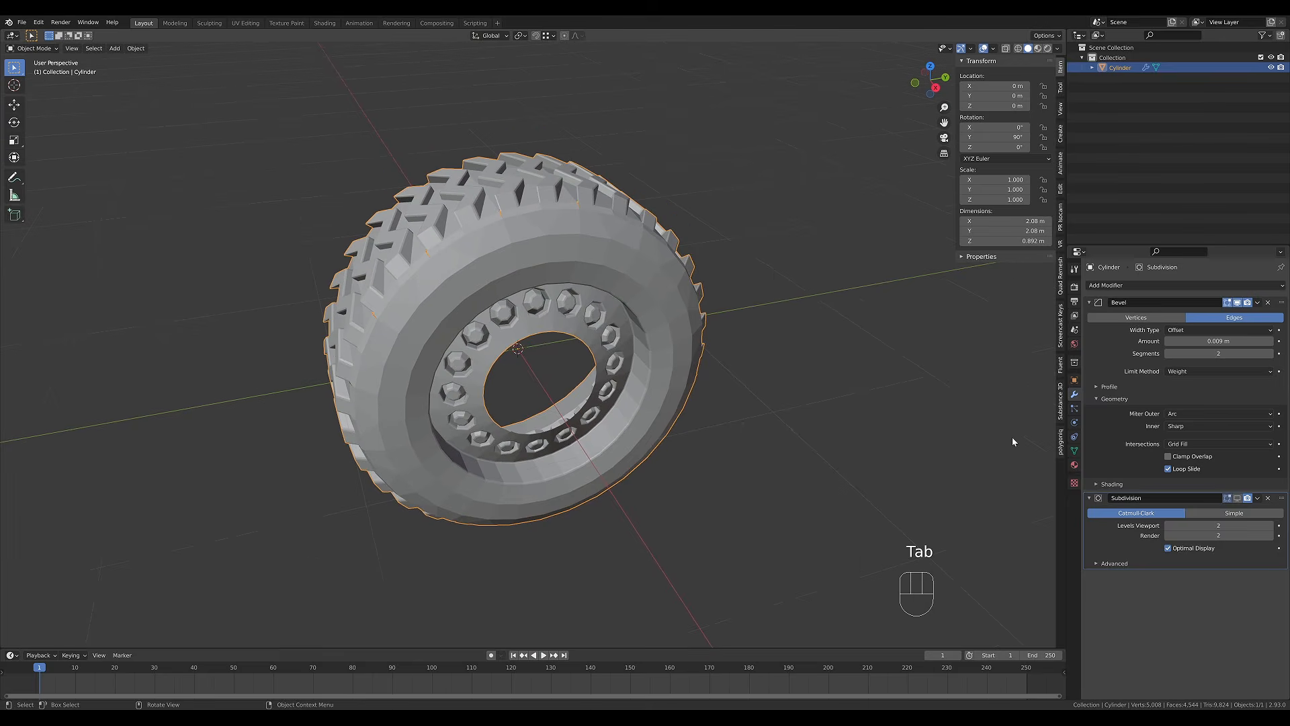
left_click(1238, 499)
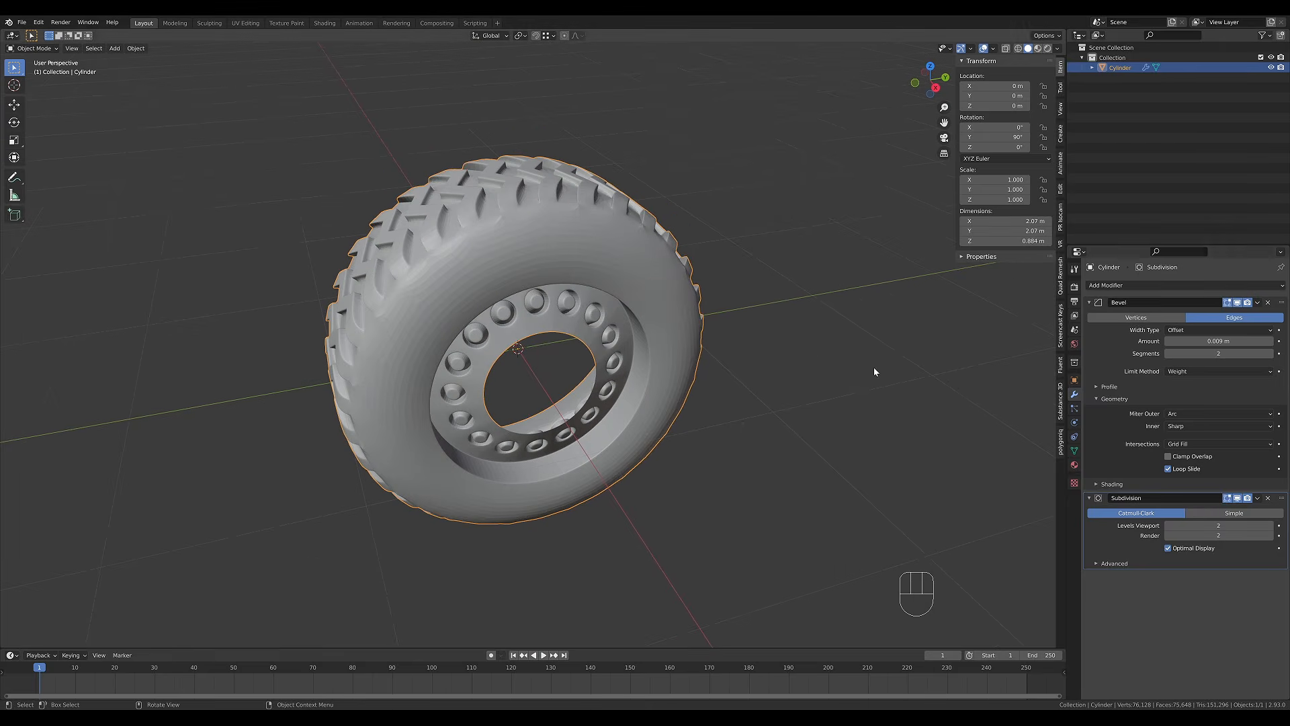
middle_click_drag(752, 244, 469, 252)
middle_click_drag(556, 272, 566, 294)
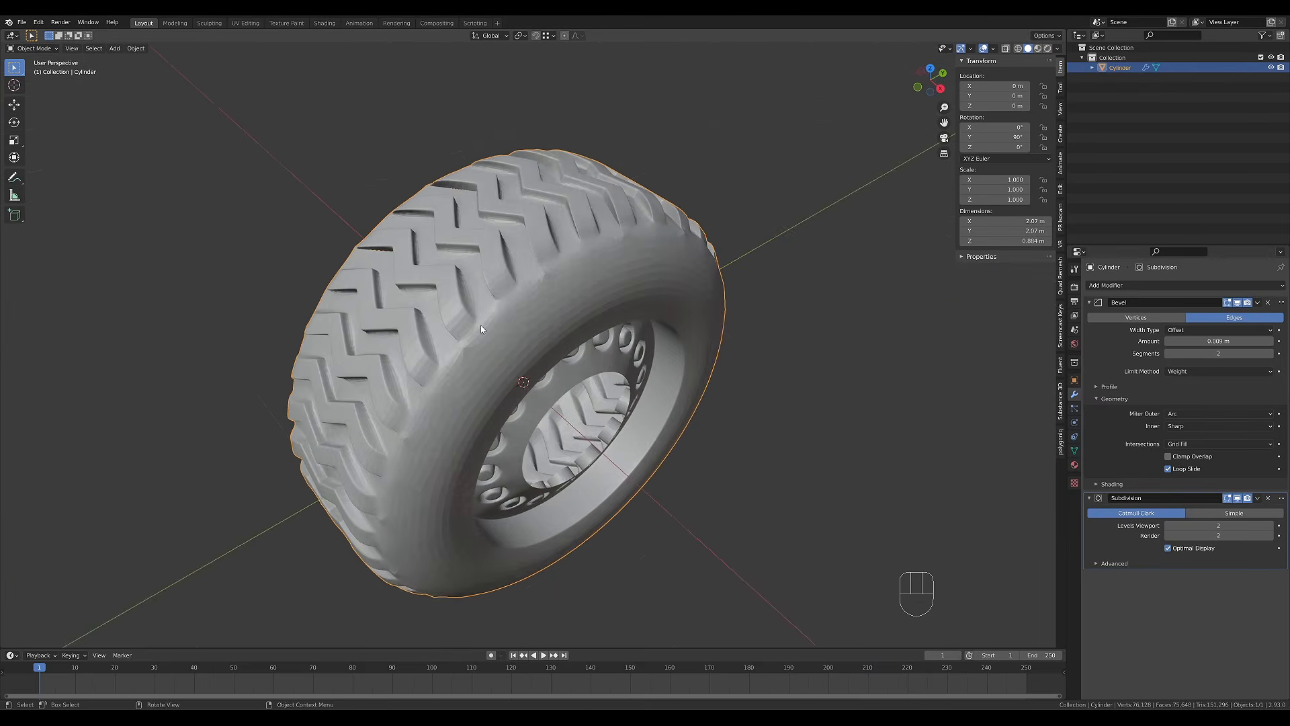
Examine the vertices at the seams between neighbouring wedge copies where the tread meets the tyre's side wall.
key("Tab")
scroll(488, 303, "up", 3)
middle_click_drag(449, 259, 472, 229)
scroll(471, 229, "up", 3)
key("1")
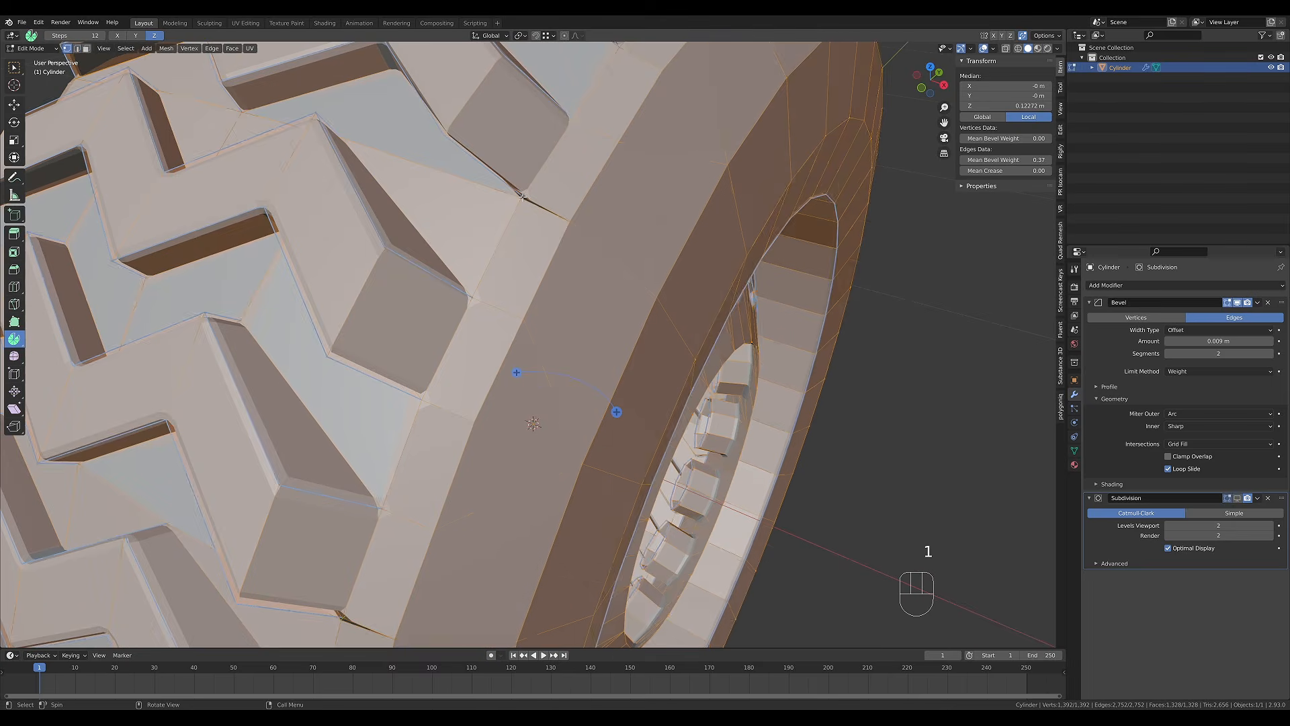
scroll(472, 228, "up", 3)
left_click(280, 204)
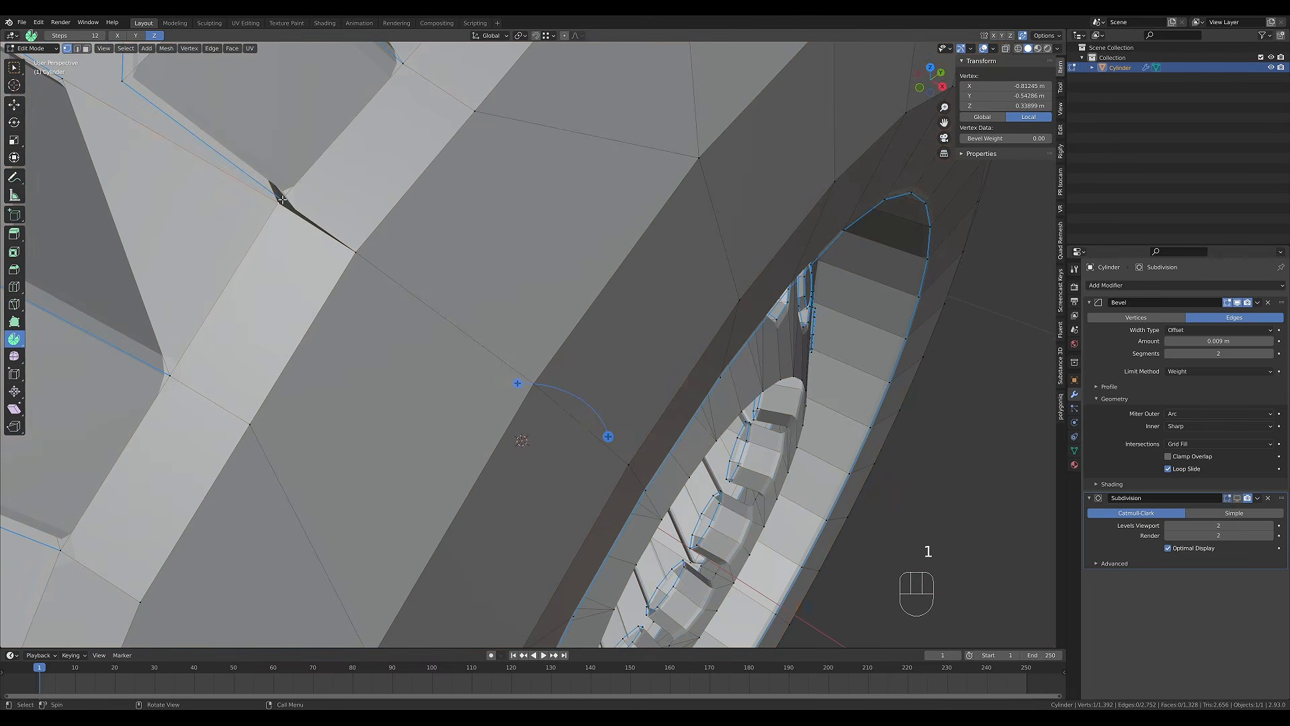
middle_click_drag(281, 204, 556, 272, "shift")
scroll(572, 296, "down", 4)
middle_click_drag(639, 325, 578, 313)
right_click(432, 278)
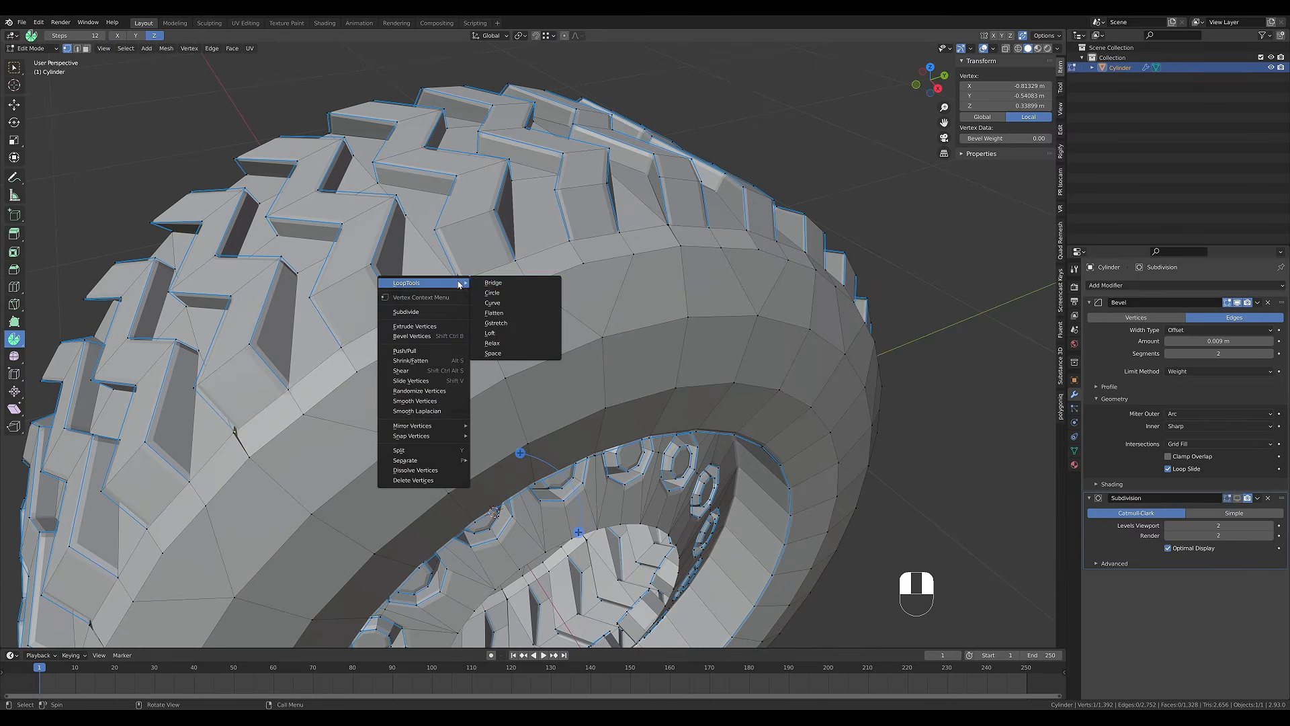
middle_click_drag(386, 241, 437, 231)
left_click(524, 313)
middle_click_drag(524, 312, 569, 263, "shift")
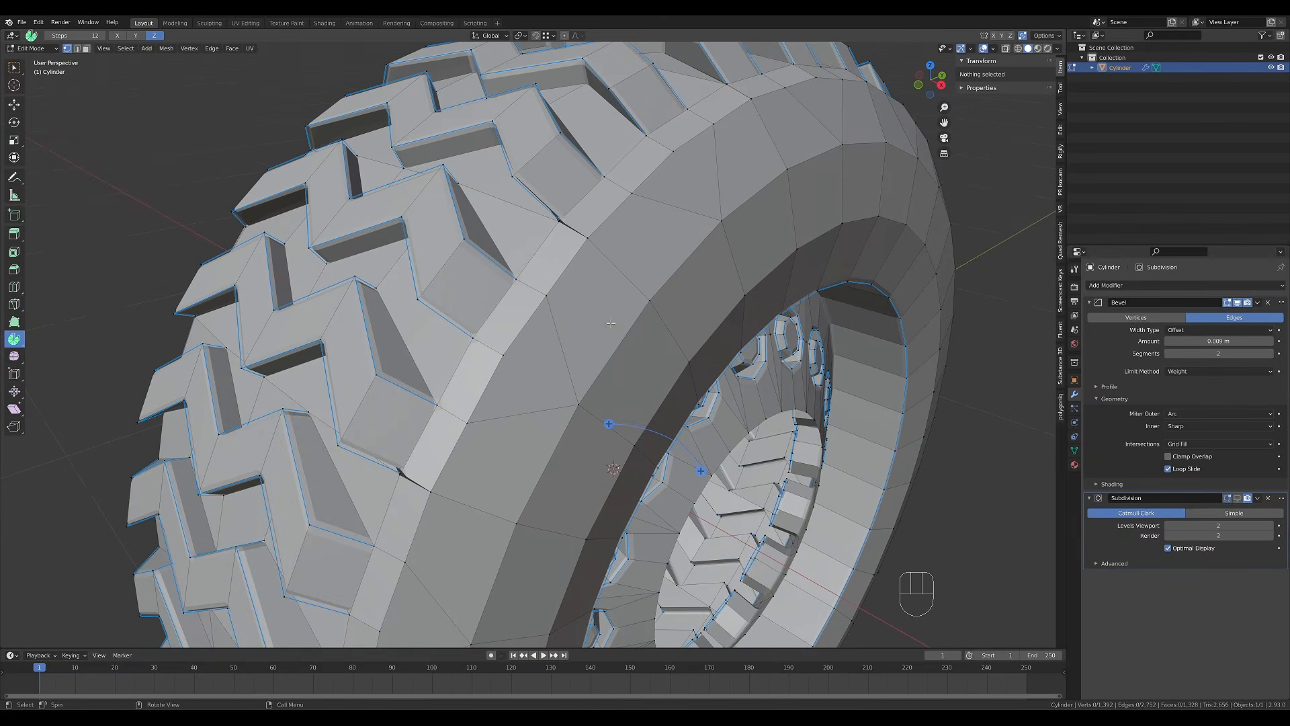
middle_click_drag(615, 323, 510, 323)
middle_click_drag(400, 360, 470, 333, "shift")
scroll(511, 346, "down", 3)
middle_click_drag(587, 361, 515, 298, "shift")
Merge all of the wheel's vertices by distance again with a merge distance of 0.0051 m.
key("a")
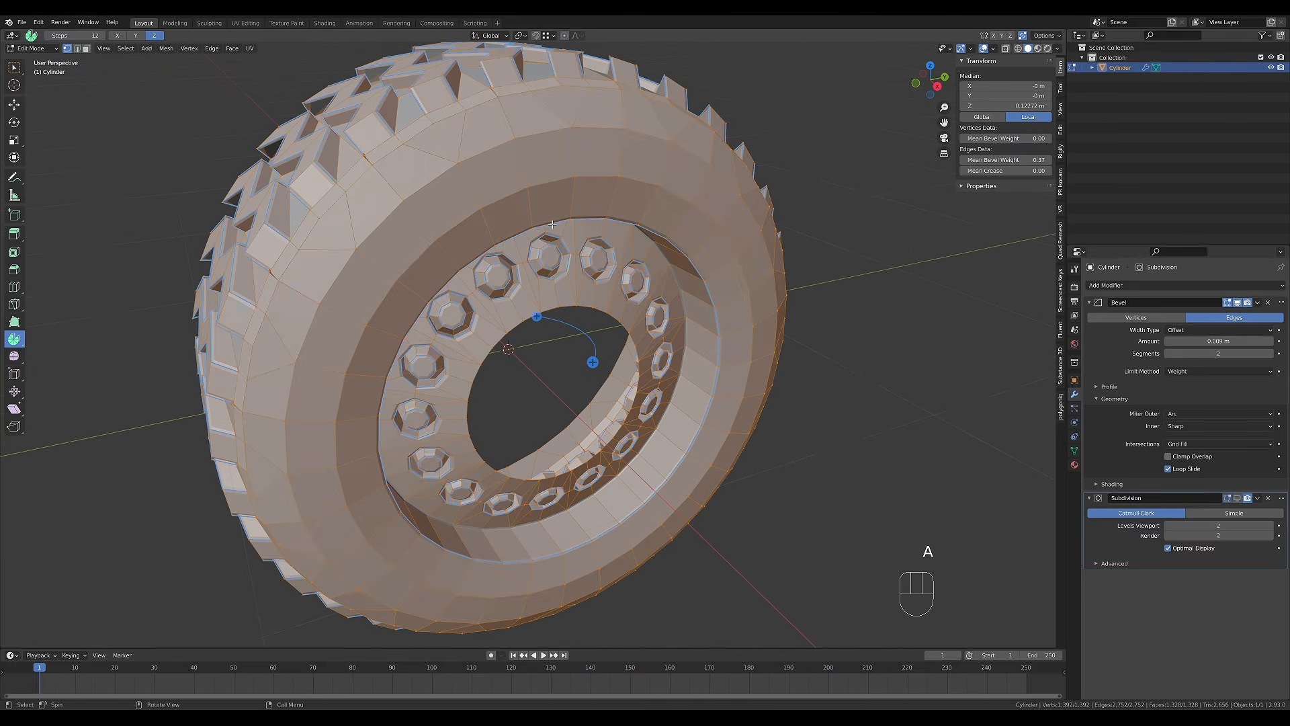
key("m")
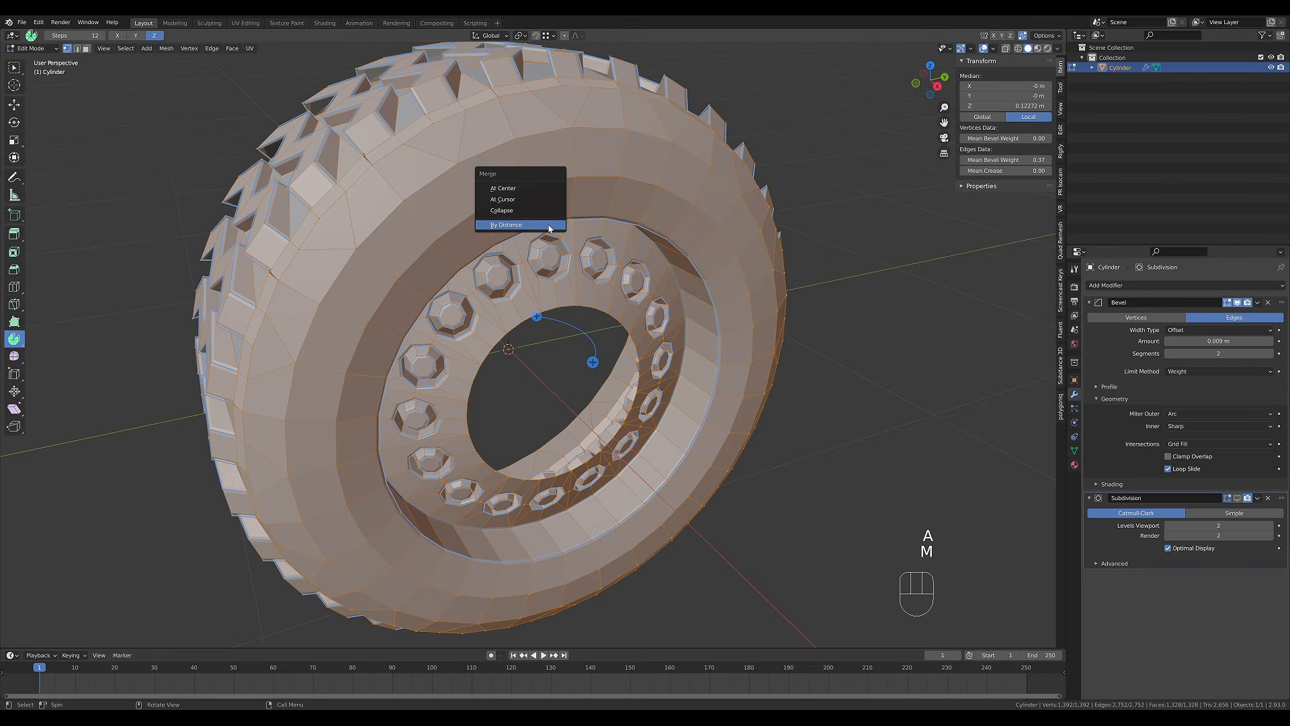
left_click(550, 226)
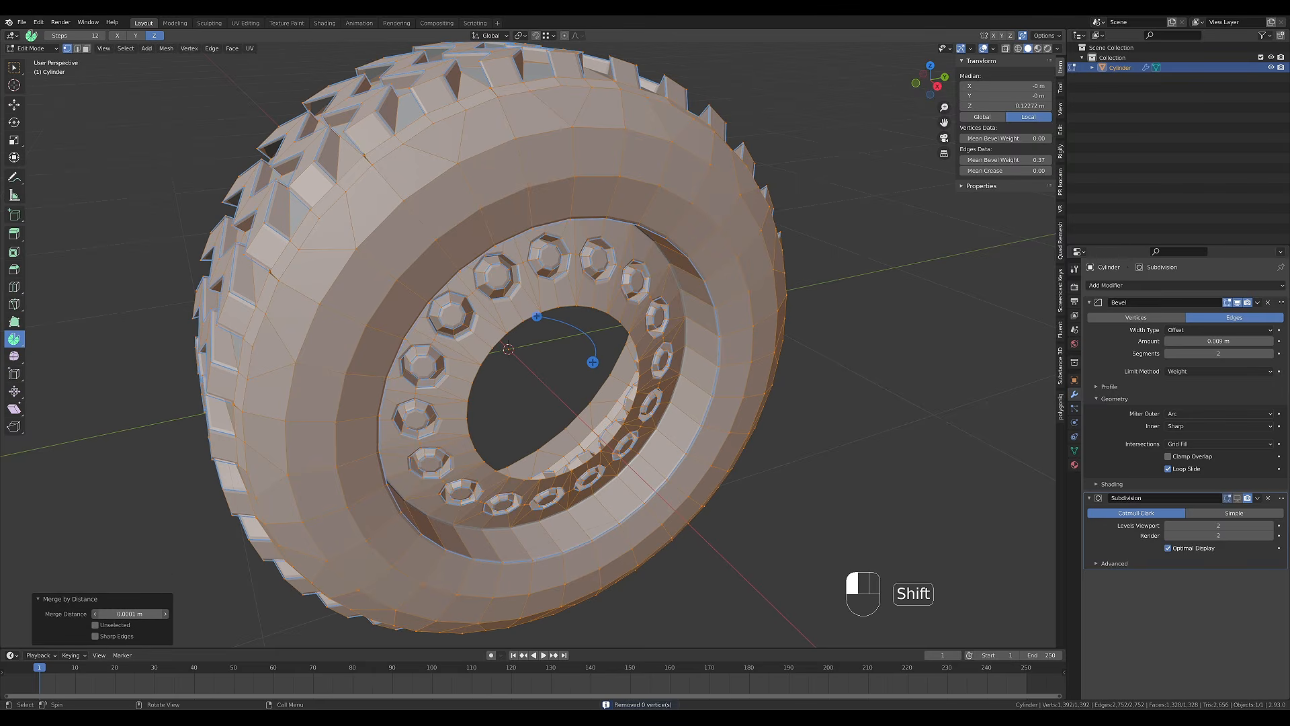
left_click_drag(130, 614, 122, 614, "shift")
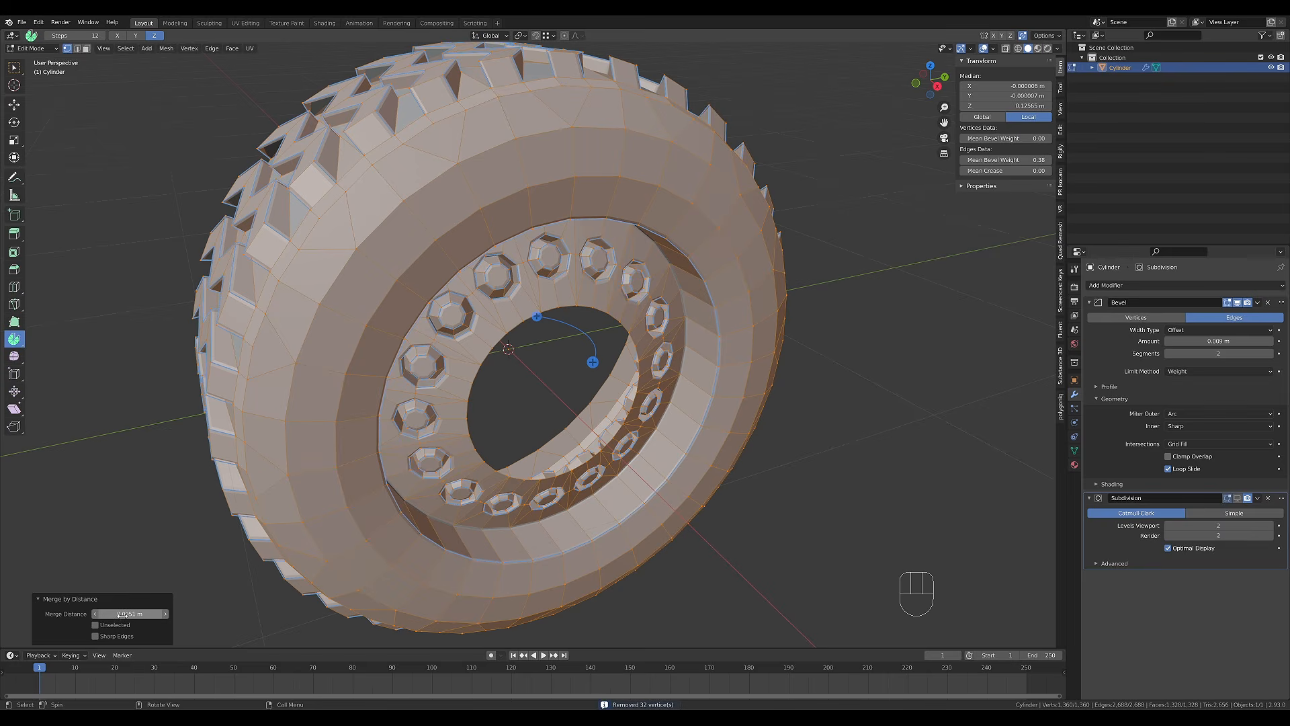
middle_click_drag(283, 221, 554, 332)
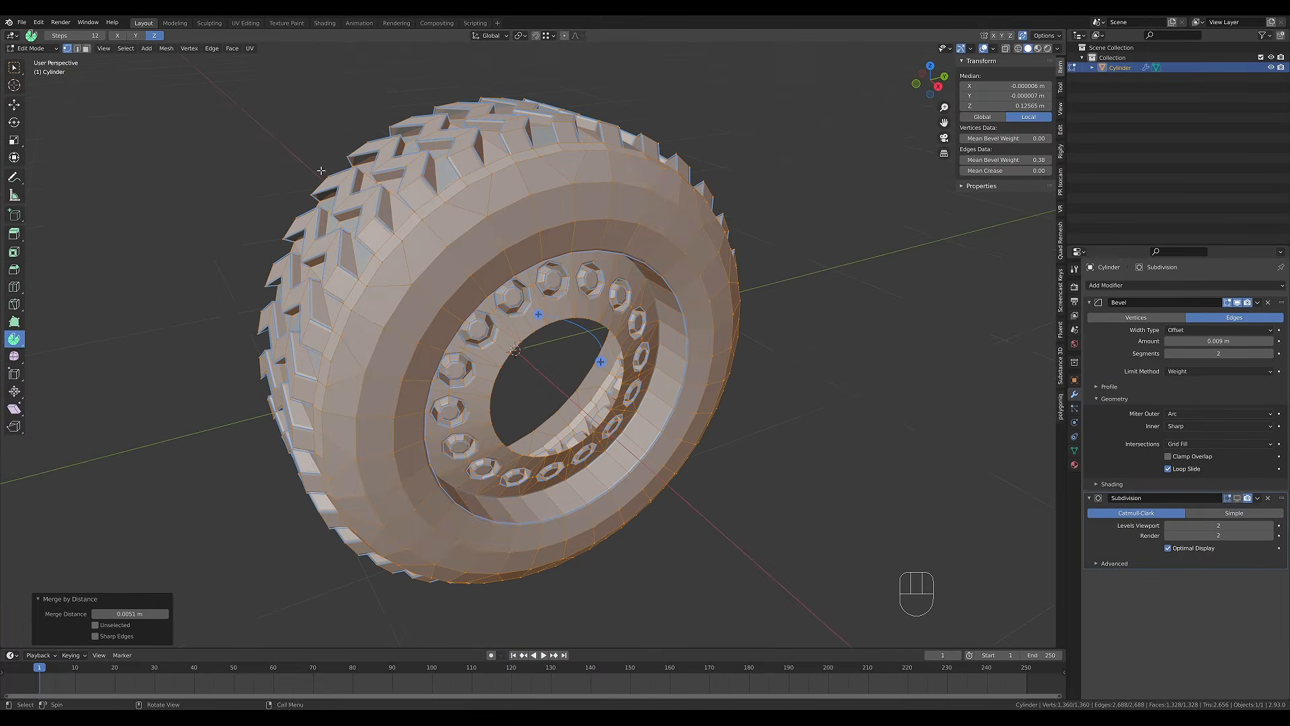
Display the Subdivision modifier in the viewport and shade the wheel smooth in Object Mode.
key("Tab")
middle_click_drag(500, 304, 575, 277)
scroll(571, 273, "down", 3)
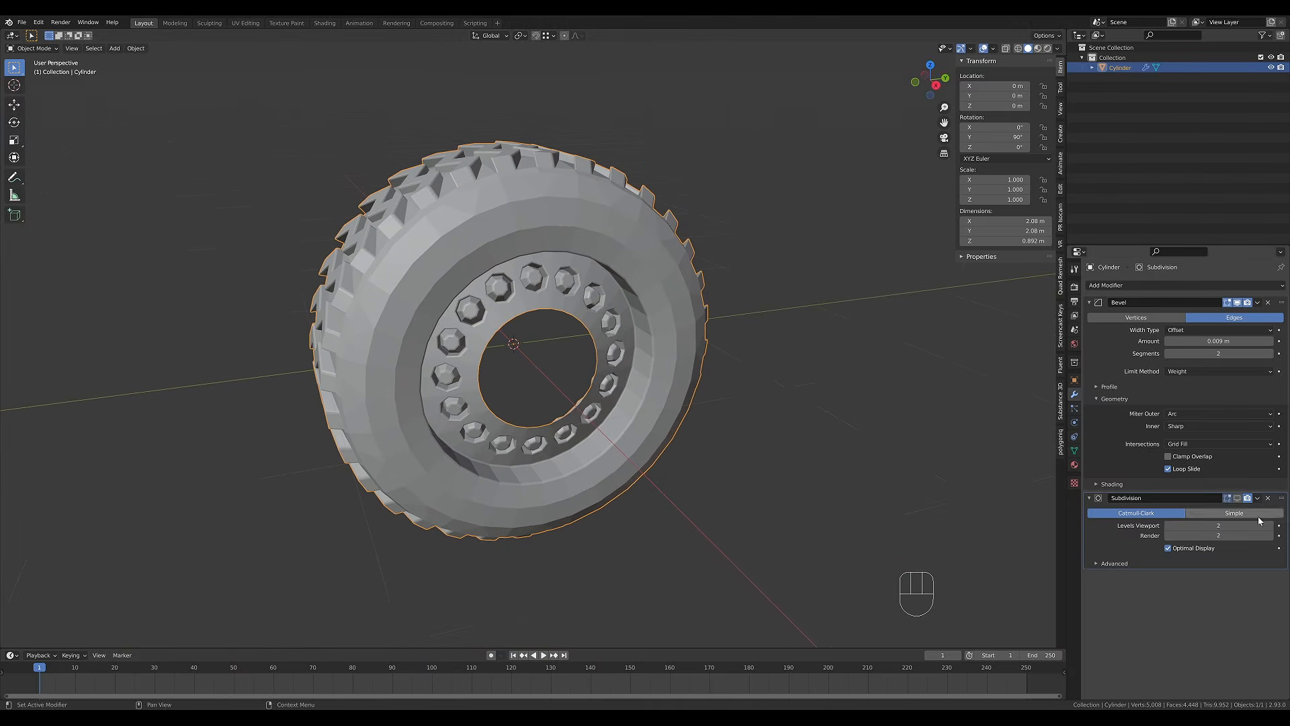
left_click(1238, 498)
middle_click_drag(485, 193, 652, 244)
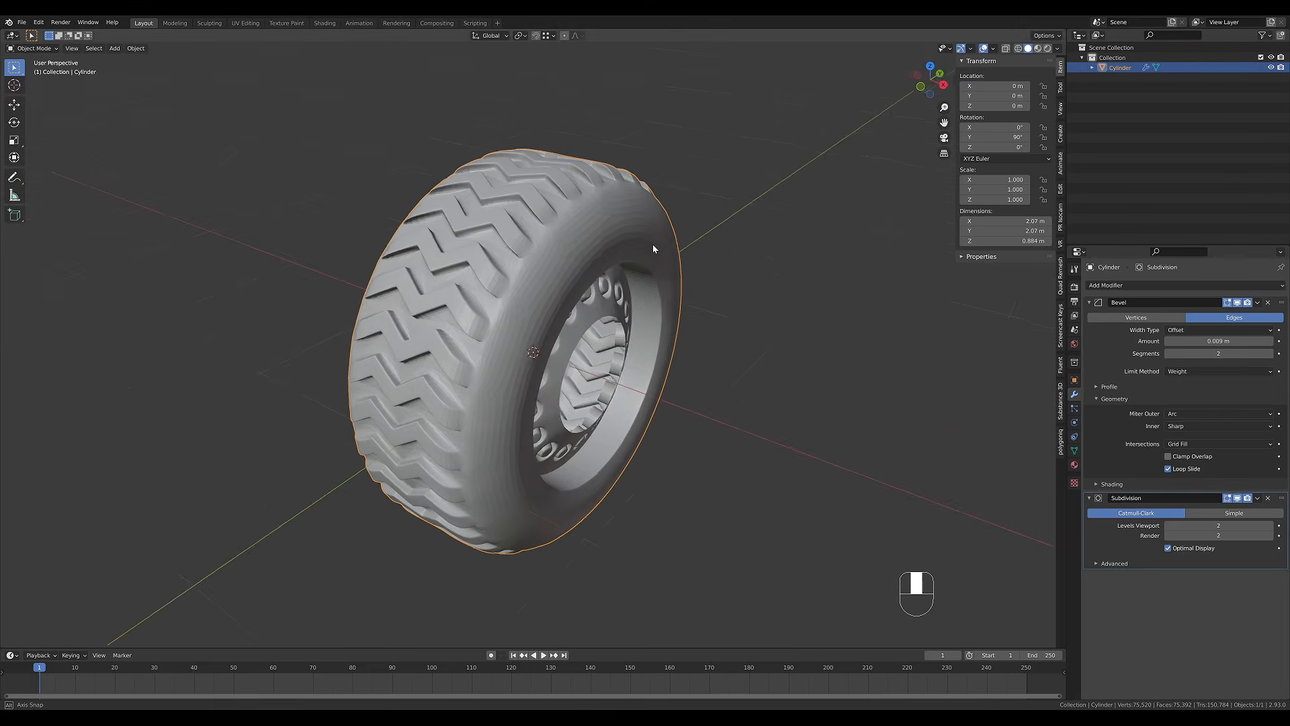
right_click(570, 235)
left_click(568, 238)
middle_click_drag(566, 237, 757, 338)
Fill the inner wheel's central hole with a face from its edge loop and hide the Subdivision modifier in the viewport.
scroll(701, 305, "up", 1)
key("Tab")
key("2")
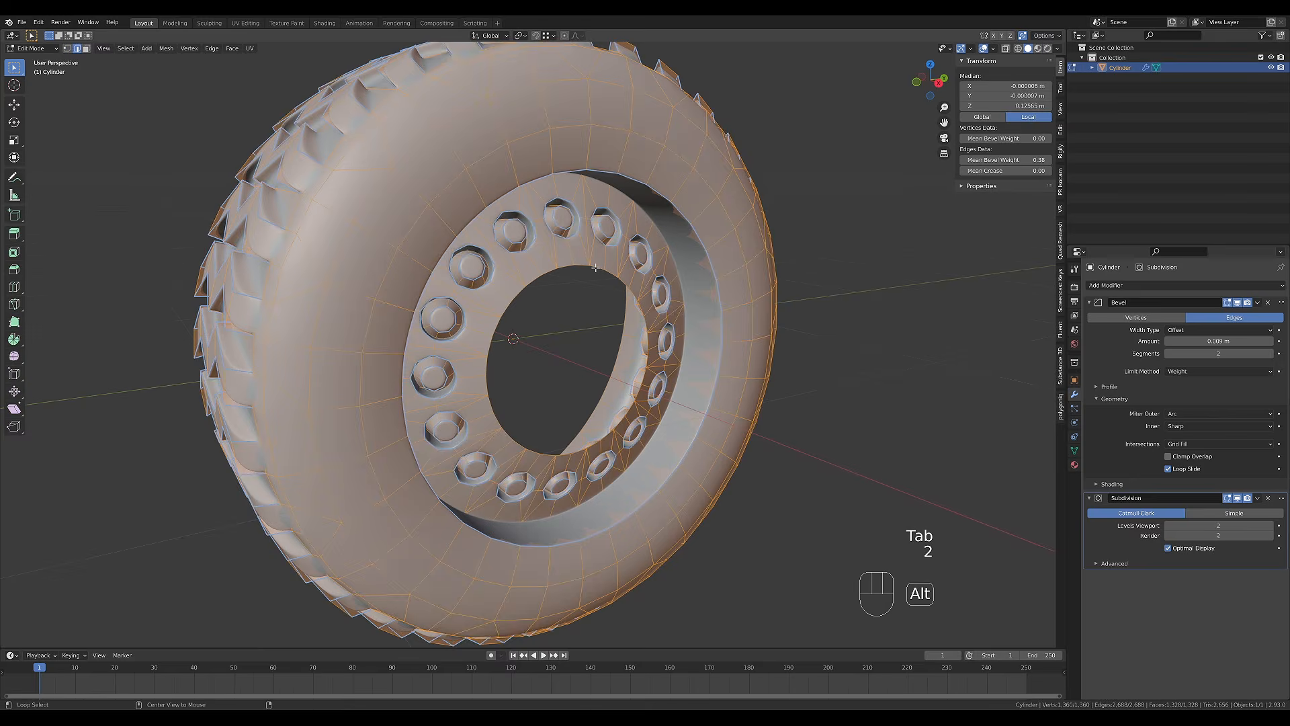
left_click(599, 268, "alt")
key("f")
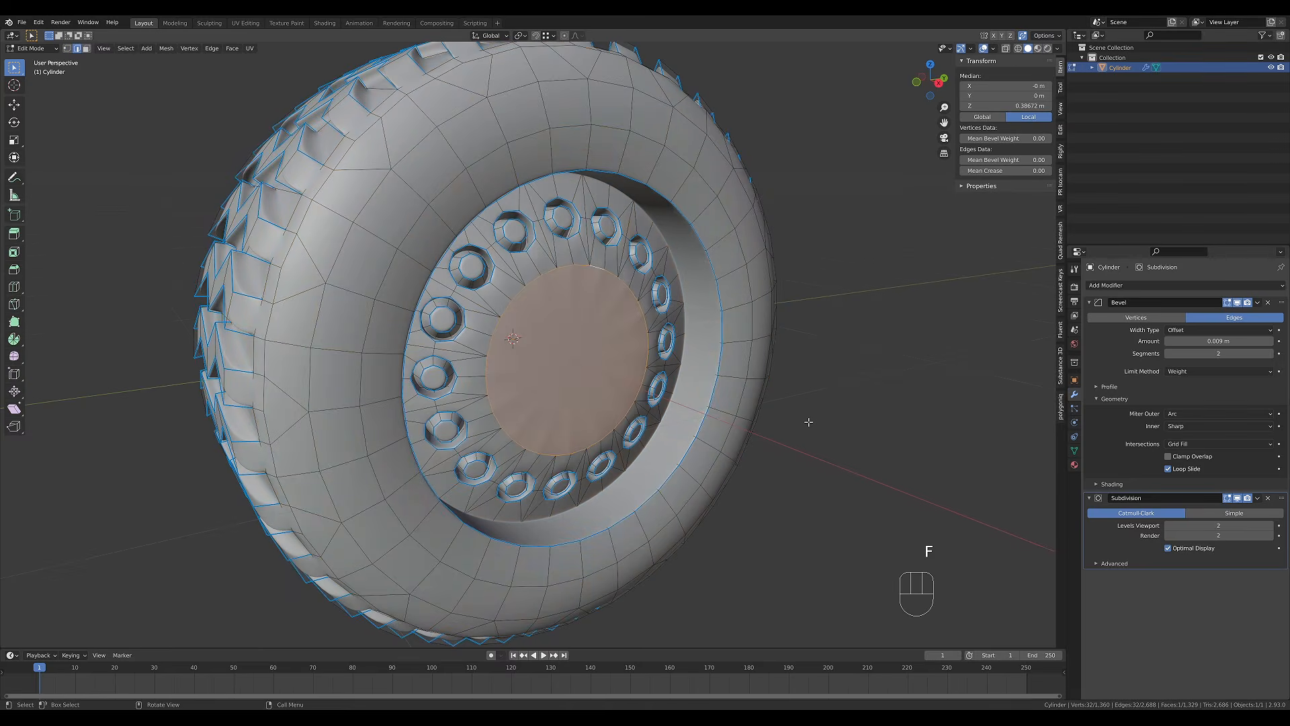
left_click(1238, 499)
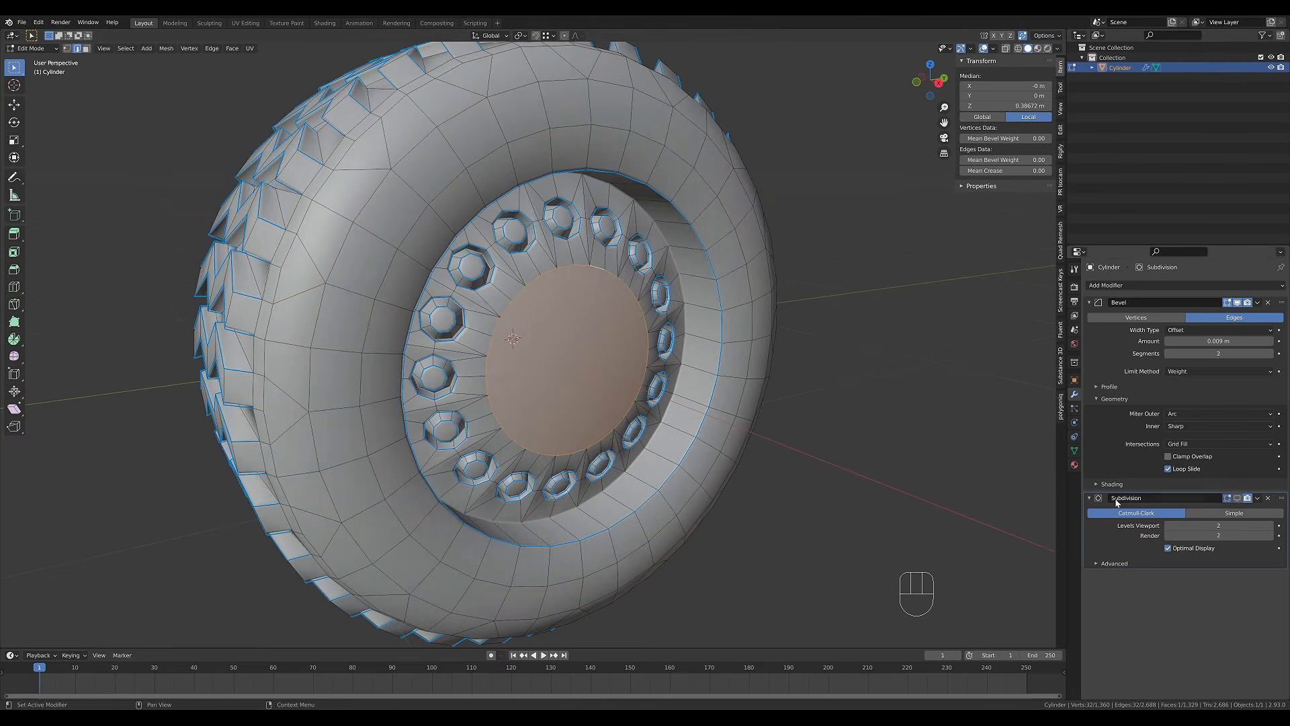
Inset the hub's central face by about 0.088 m and extrude it inward about 0.071 m.
middle_click_drag(656, 303, 671, 307)
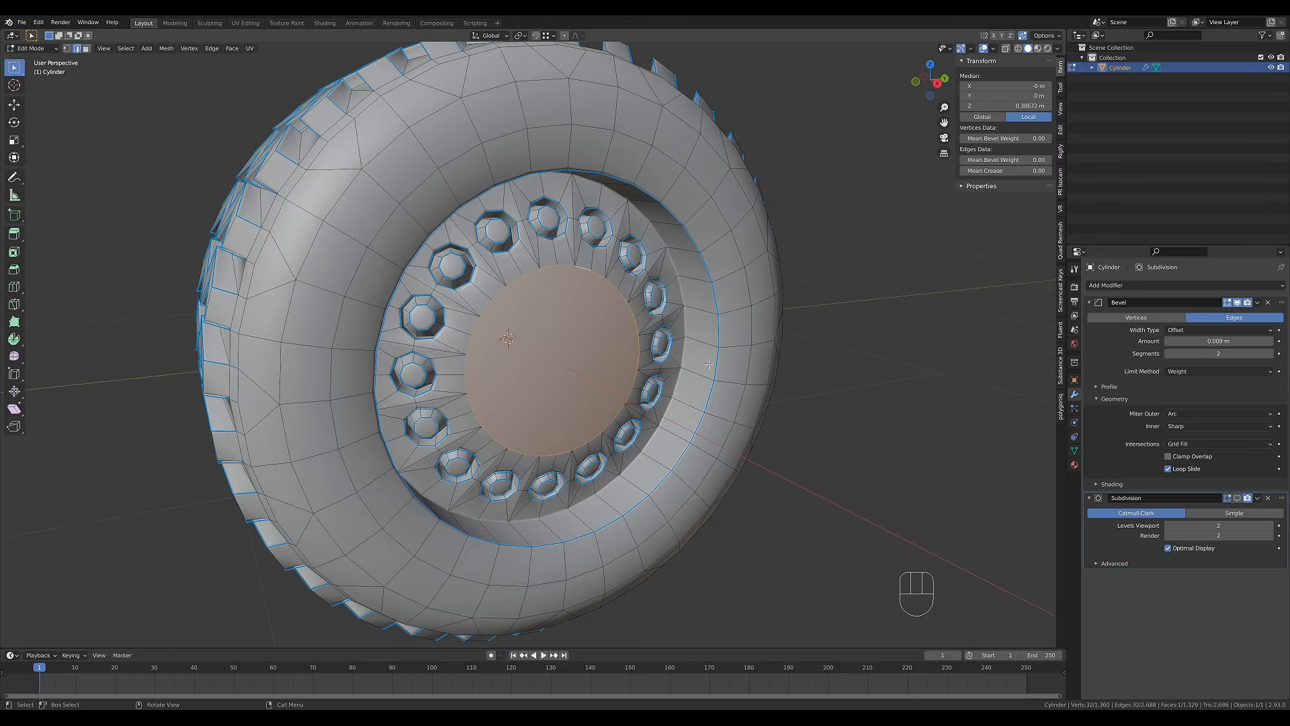
key("i")
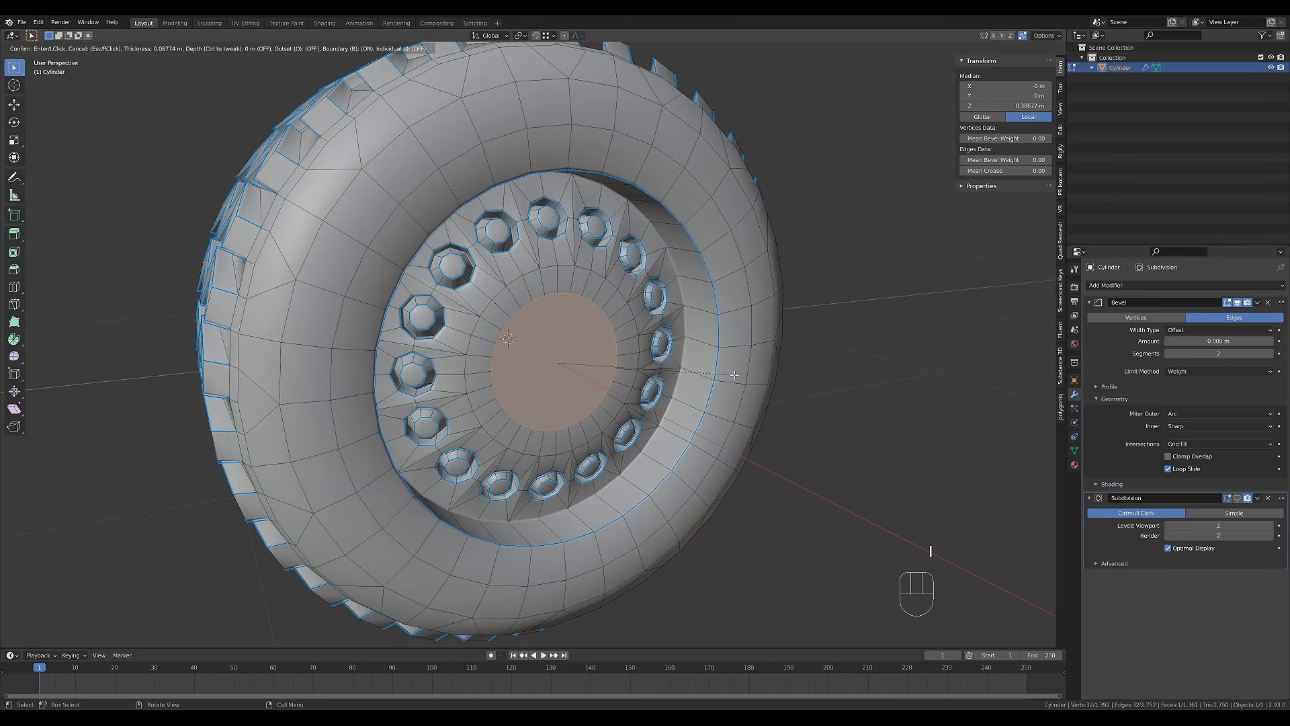
left_click(735, 374)
key("e")
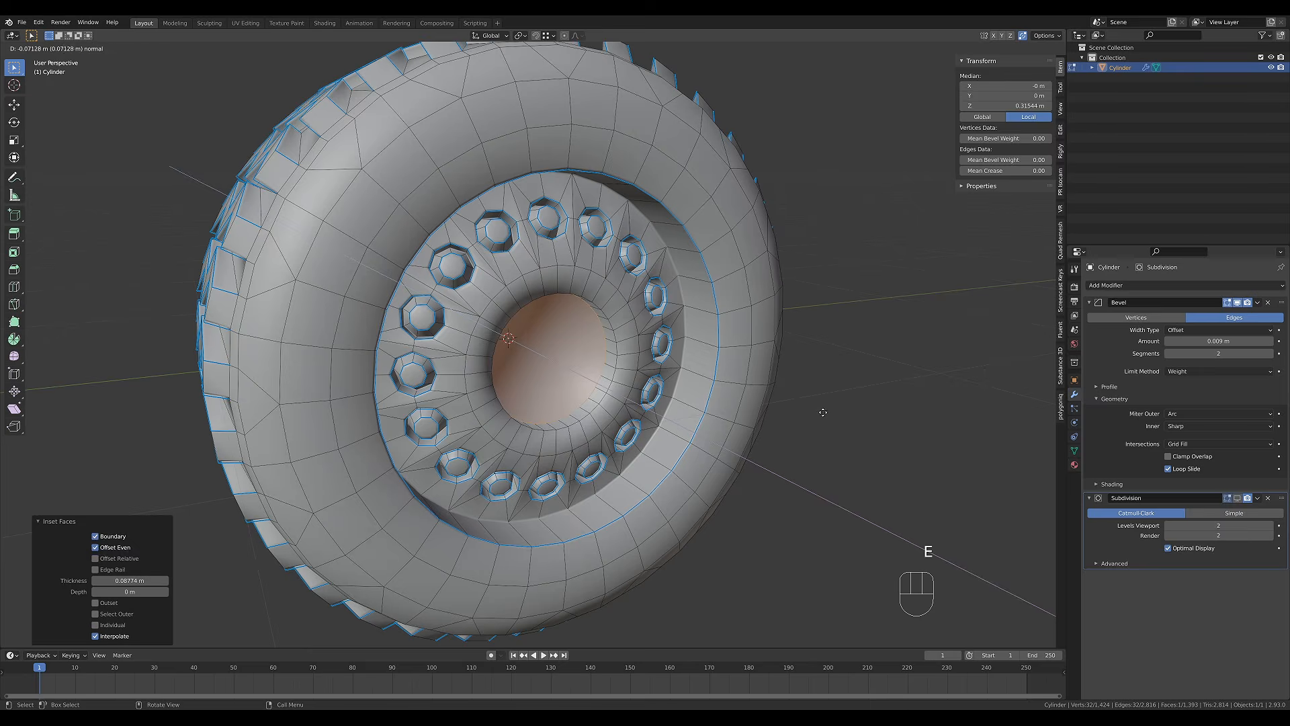
left_click(822, 412)
Inset the recessed hub face by about 0.094 m and extrude it outward about 0.07 m as a raised boss.
key("i")
left_click(789, 400)
middle_click_drag(762, 393, 778, 392)
key("e")
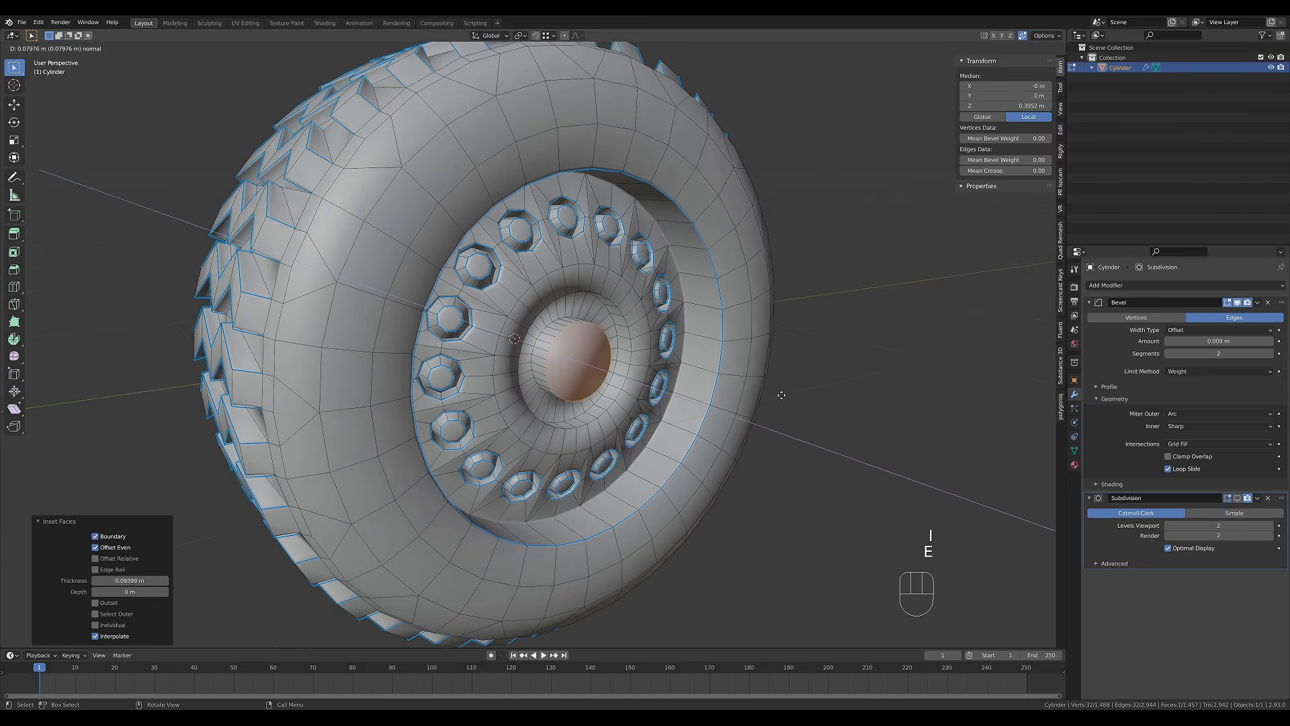
right_click(782, 395)
Inset the boss's end face by about 0.047 m and extrude it inward about 0.046 m.
key("i")
left_click(763, 386)
key("e")
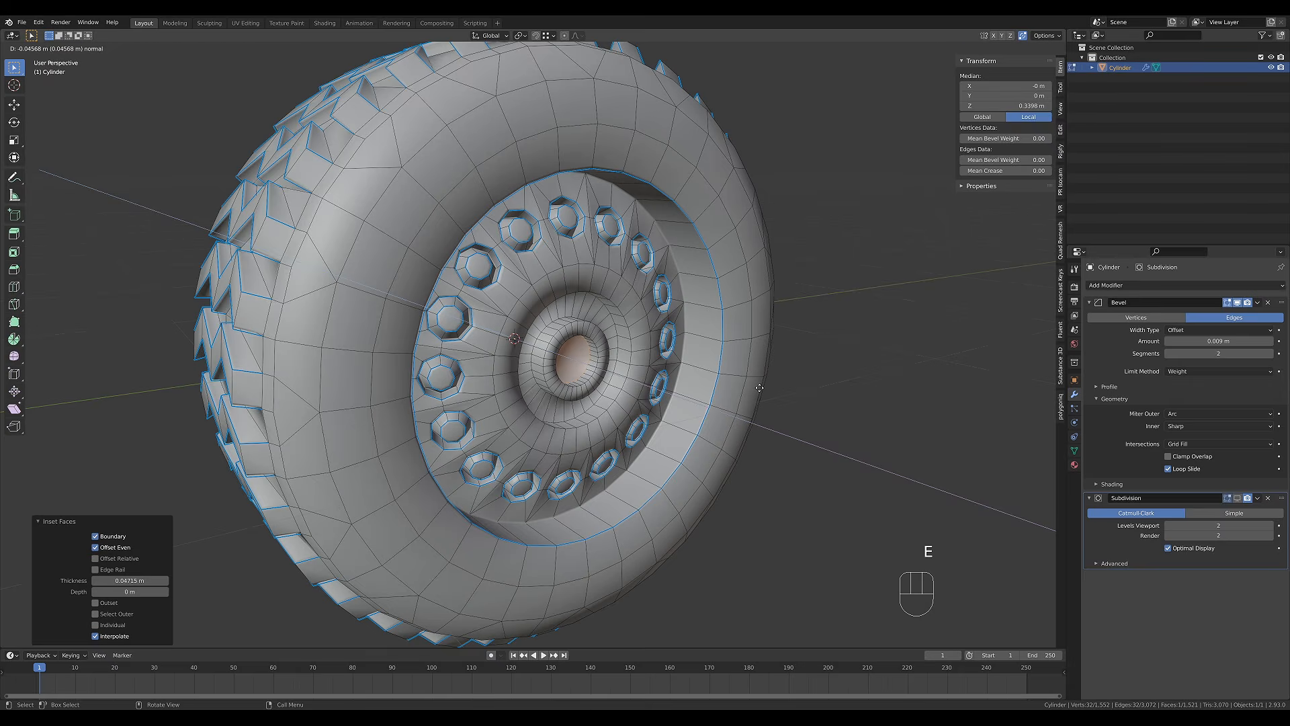
left_click(760, 387)
Select the edge loop around the hub's outer rim inside the bolt ring and set its mean bevel weight to 1.00.
key("a")
key("a")
left_click(505, 418, "ctrl")
left_click(598, 444, "ctrl")
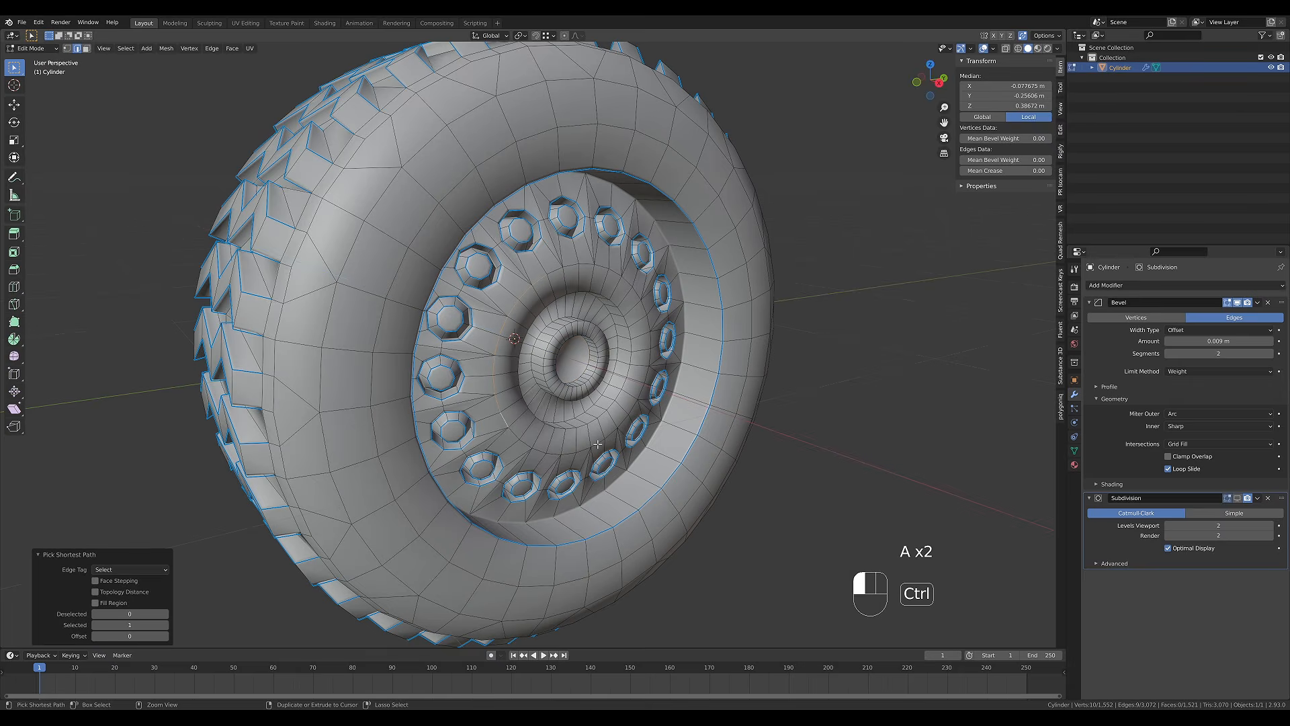
left_click(629, 294, "ctrl")
left_click(576, 266, "ctrl")
Select the edge loops of the hub's recess, boss and central hollow, raise their mean bevel weight, and return to Object Mode.
left_click(610, 295, "alt")
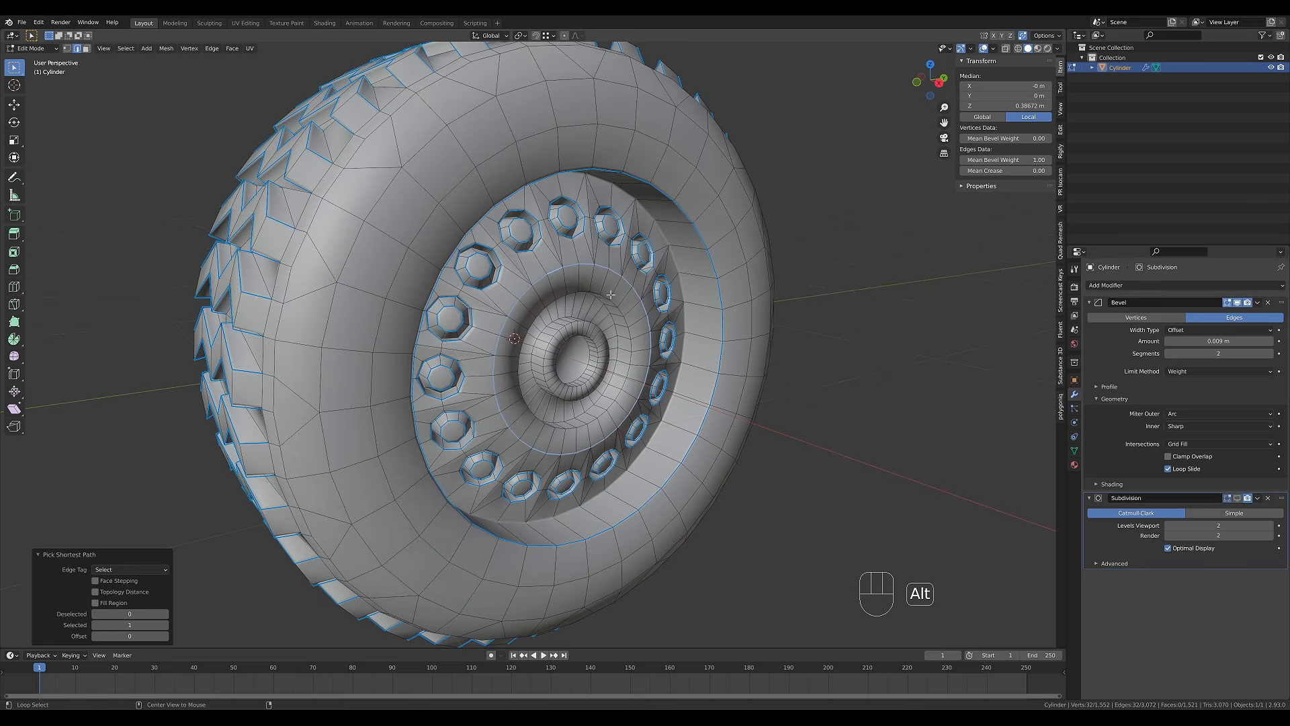
left_click(619, 342, "alt+shift")
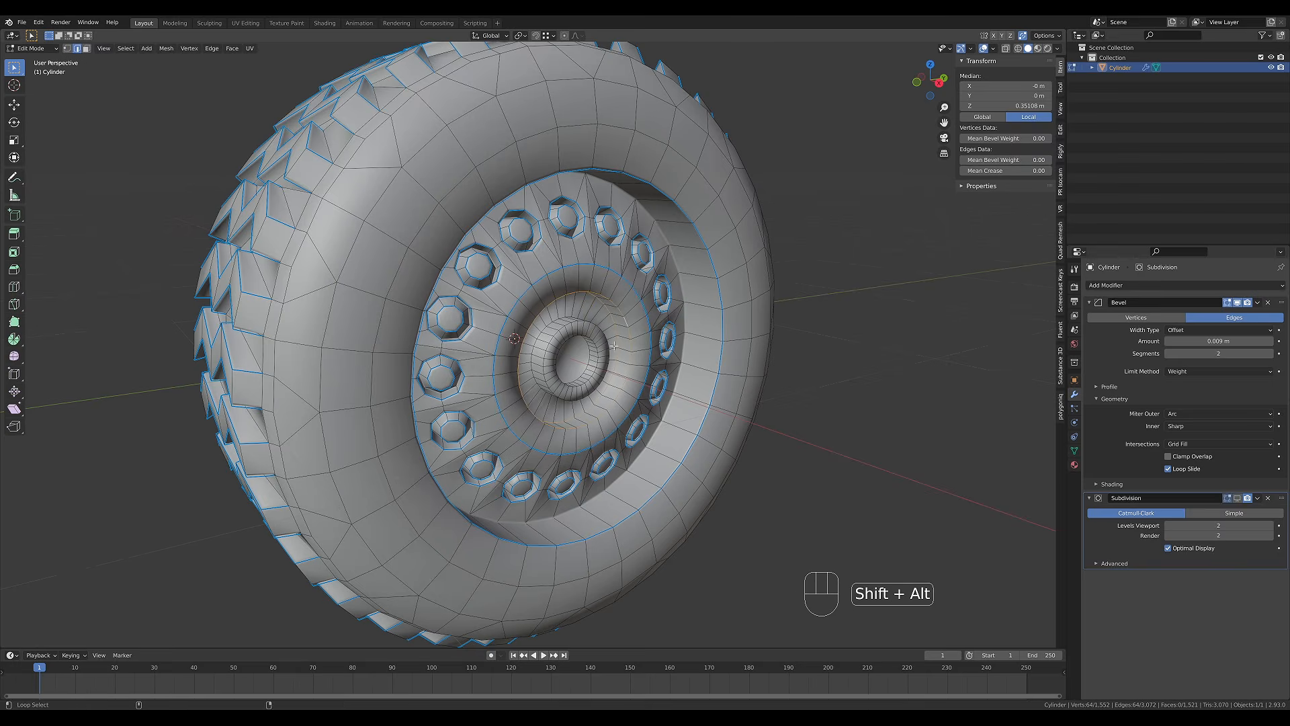
left_click(593, 379, "alt+shift")
key("ctrl+z")
left_click(590, 376, "alt+shift")
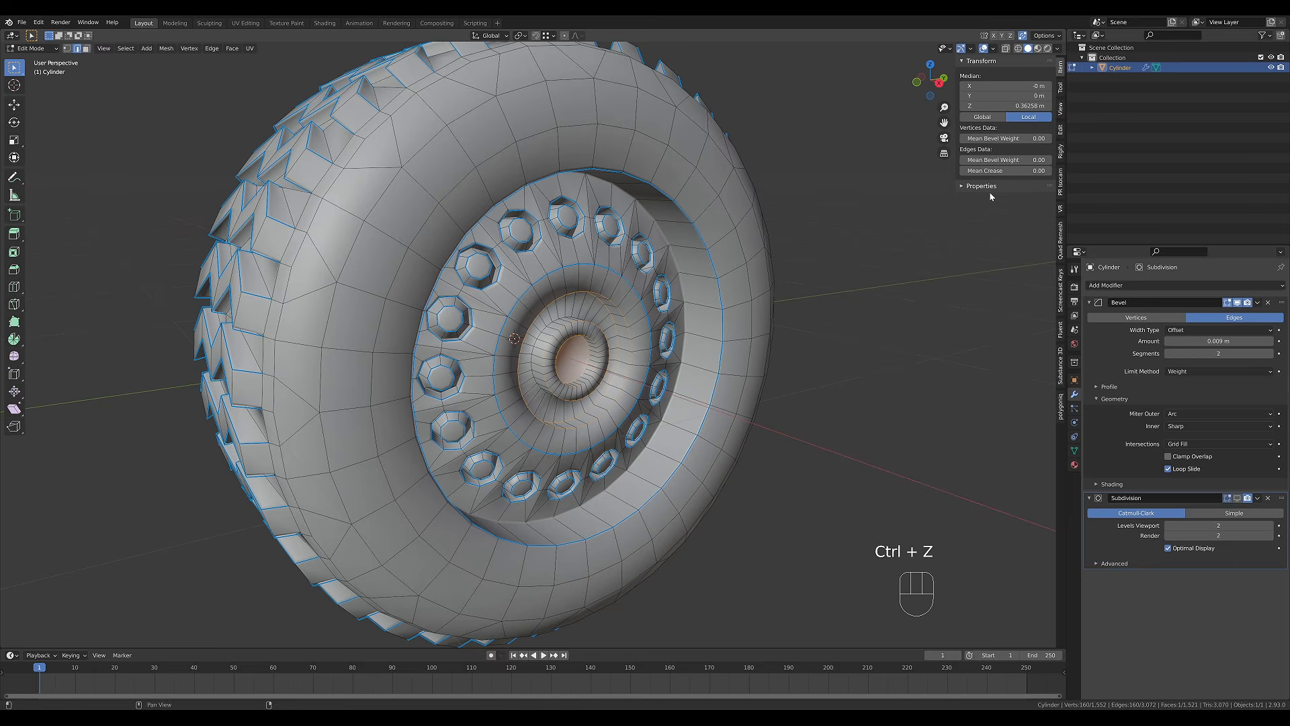
left_click_drag(992, 160, 1088, 160)
key("Tab")
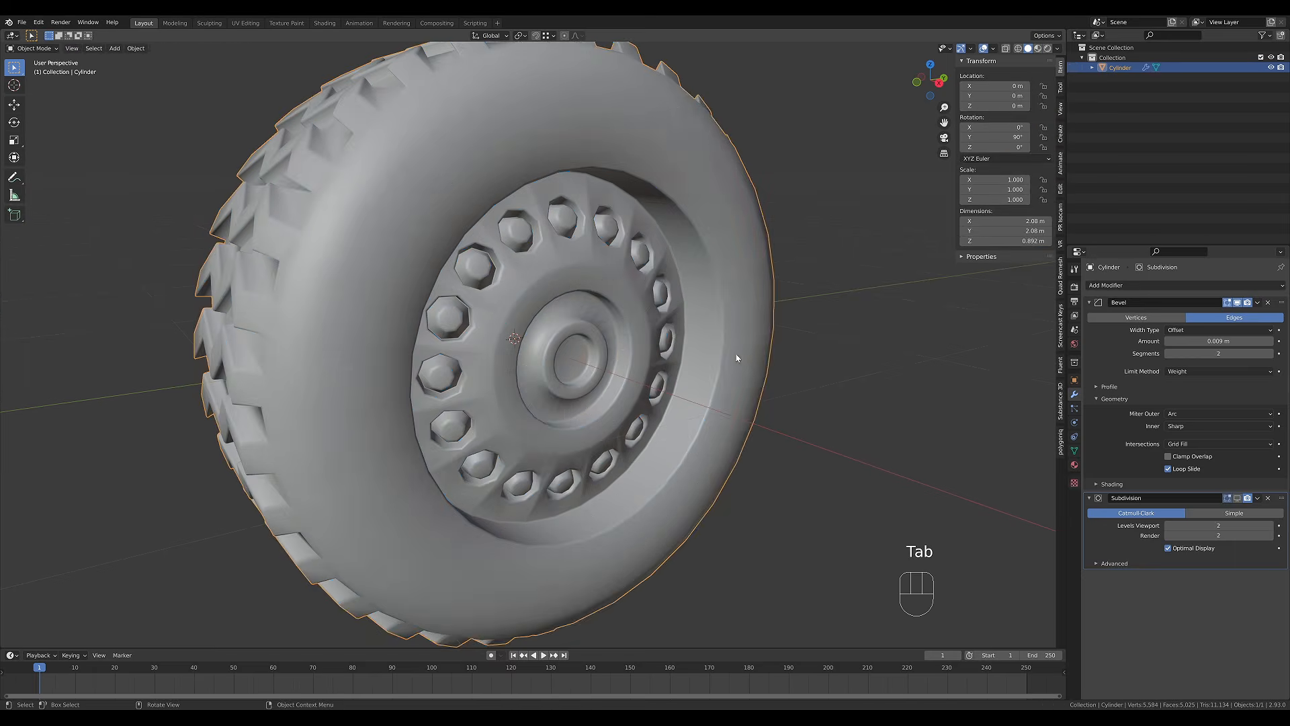
Examine the whole wheel with the Subdivision modifier displayed in the viewport, and hide the modifier again.
scroll(747, 356, "down", 2)
mouse_move(647, 332)
middle_mouse_down()
mouse_move(549, 318)
mouse_move(633, 336)
middle_mouse_up()
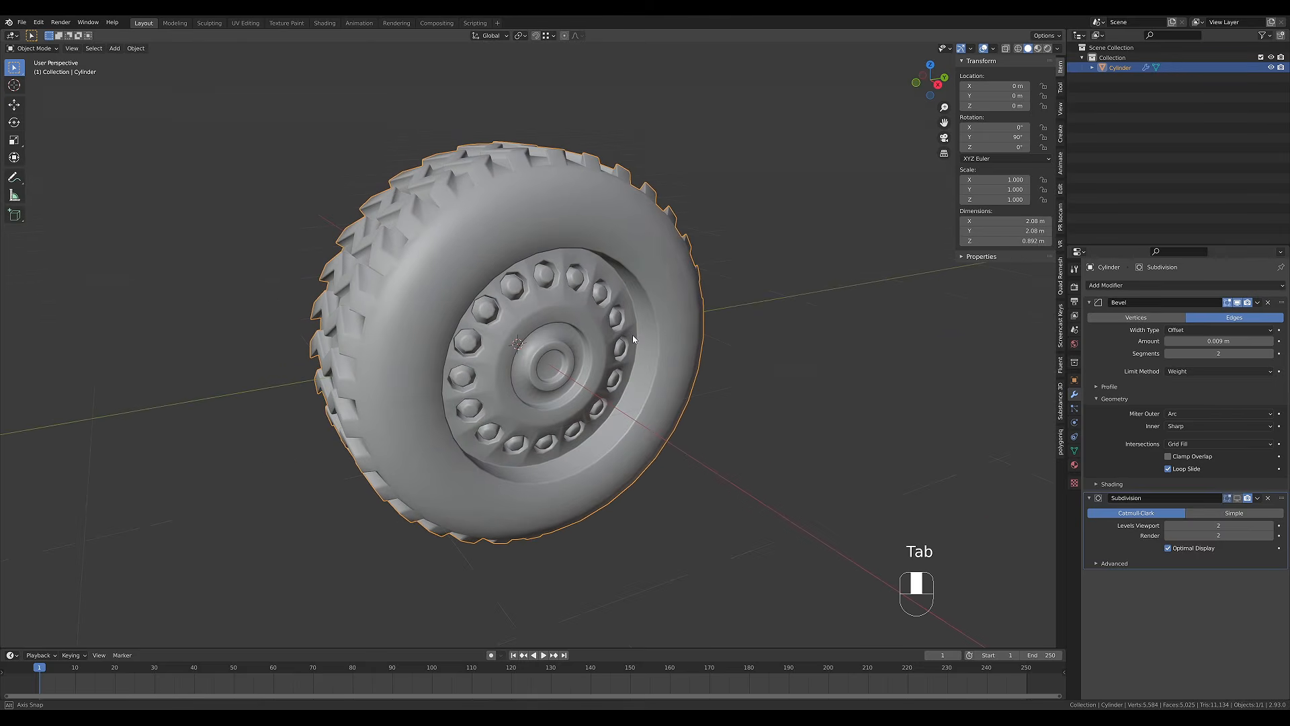
left_click(1238, 501)
middle_click_drag(567, 293, 752, 260)
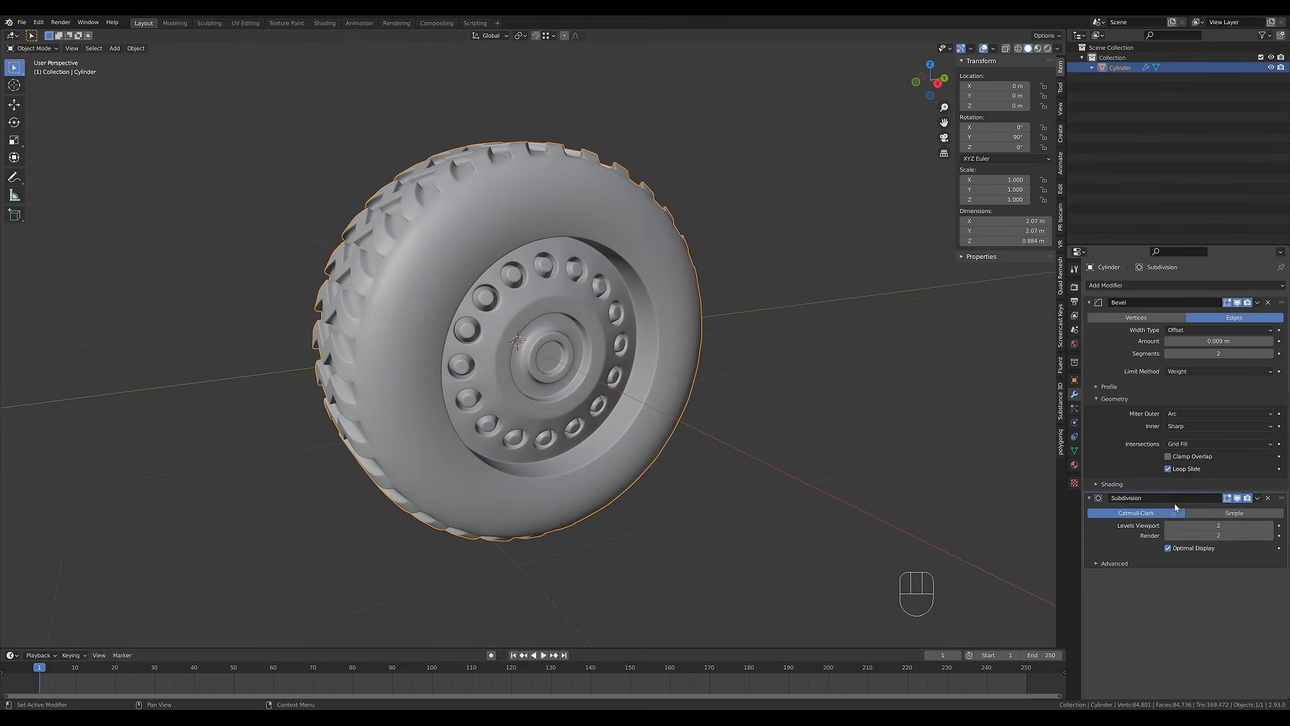
left_click(1239, 500)
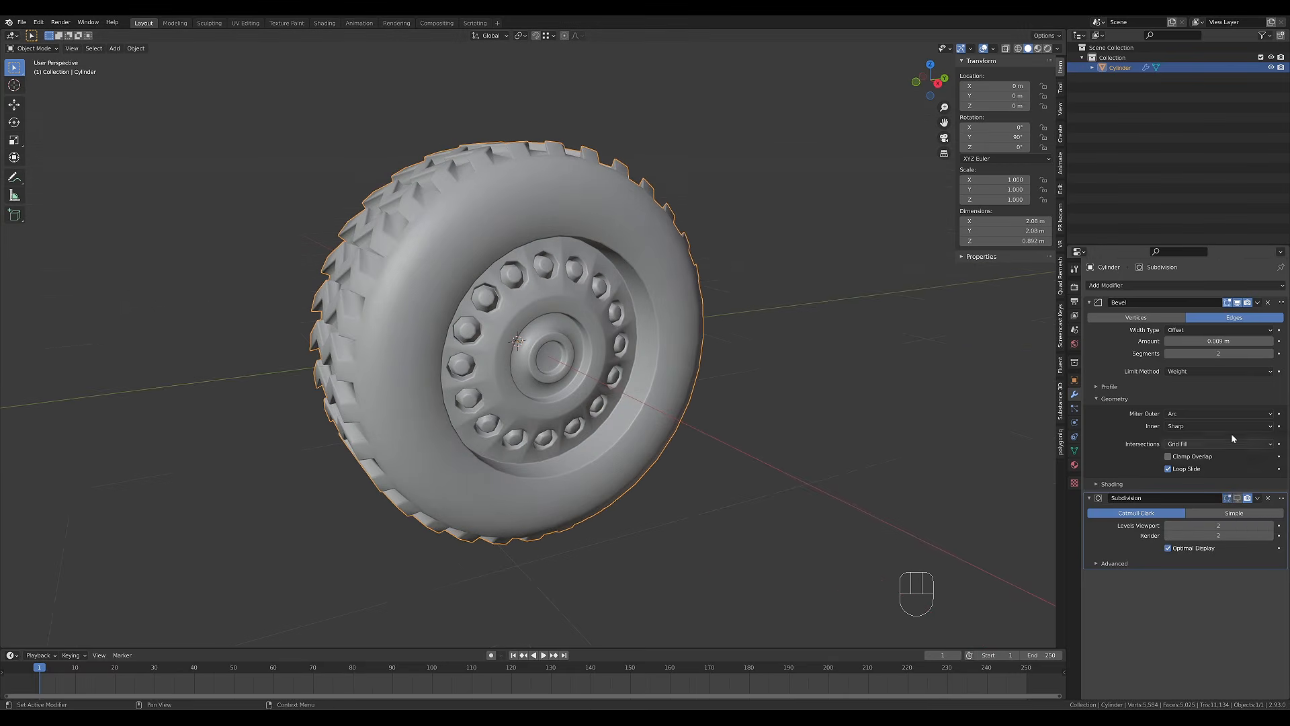
Shade the wheel flat and hide the Bevel modifier in the viewport to inspect the base mesh.
right_click(603, 271)
left_click(604, 274)
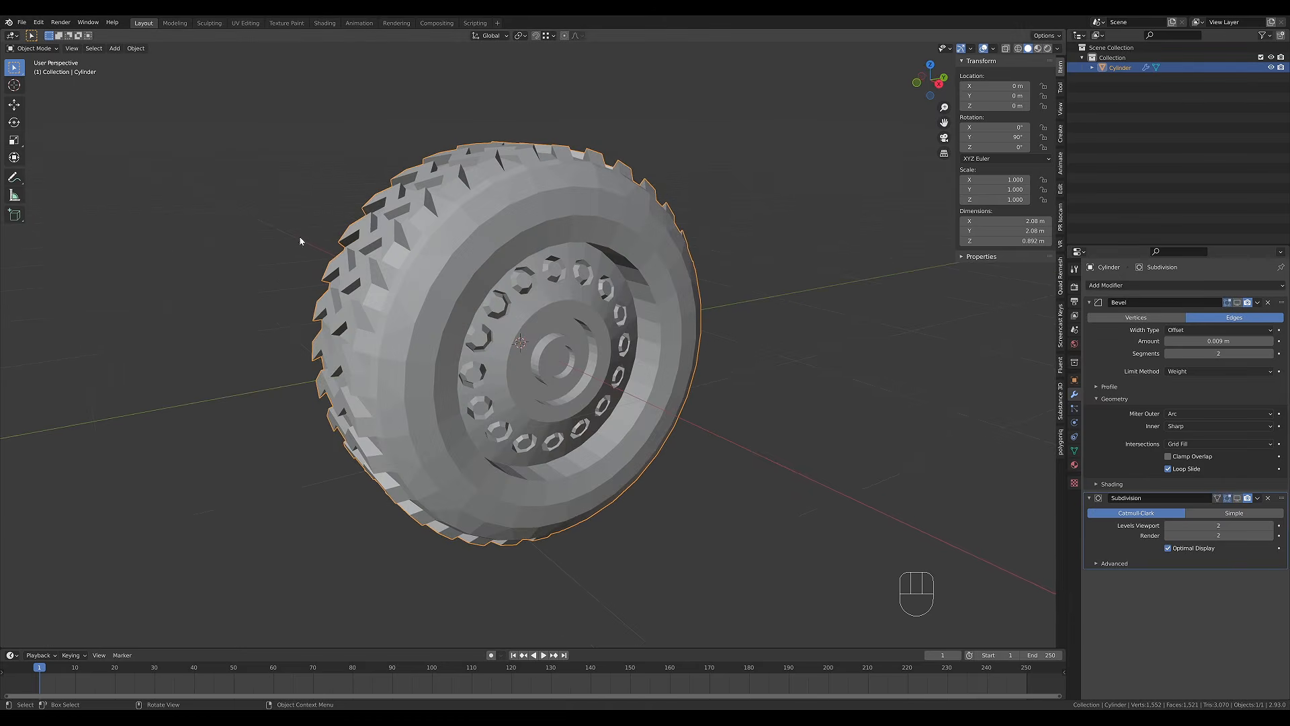
scroll(732, 377, "down", 4)
middle_click_drag(713, 363, 729, 316)
scroll(644, 327, "up", 3)
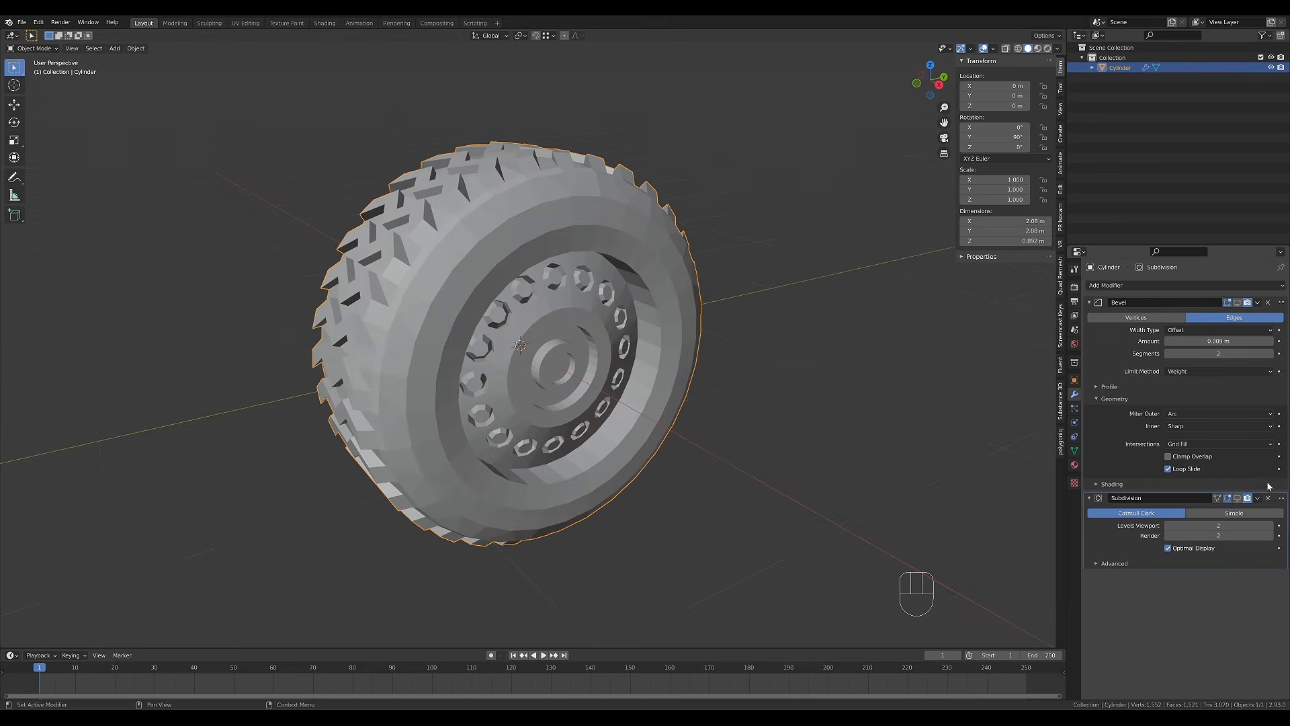
Display the Bevel and Subdivision modifiers in the viewport and shade the wheel smooth.
left_click(1237, 302)
left_click(1237, 499)
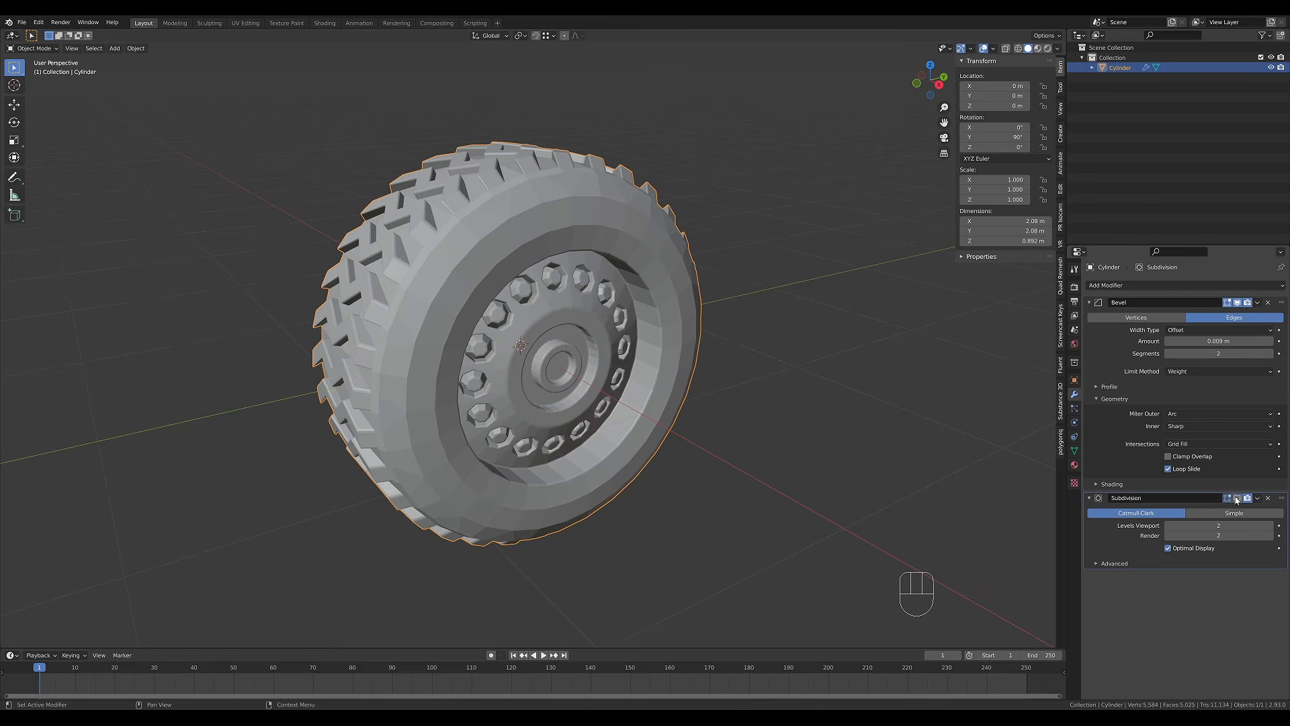
right_click(619, 269)
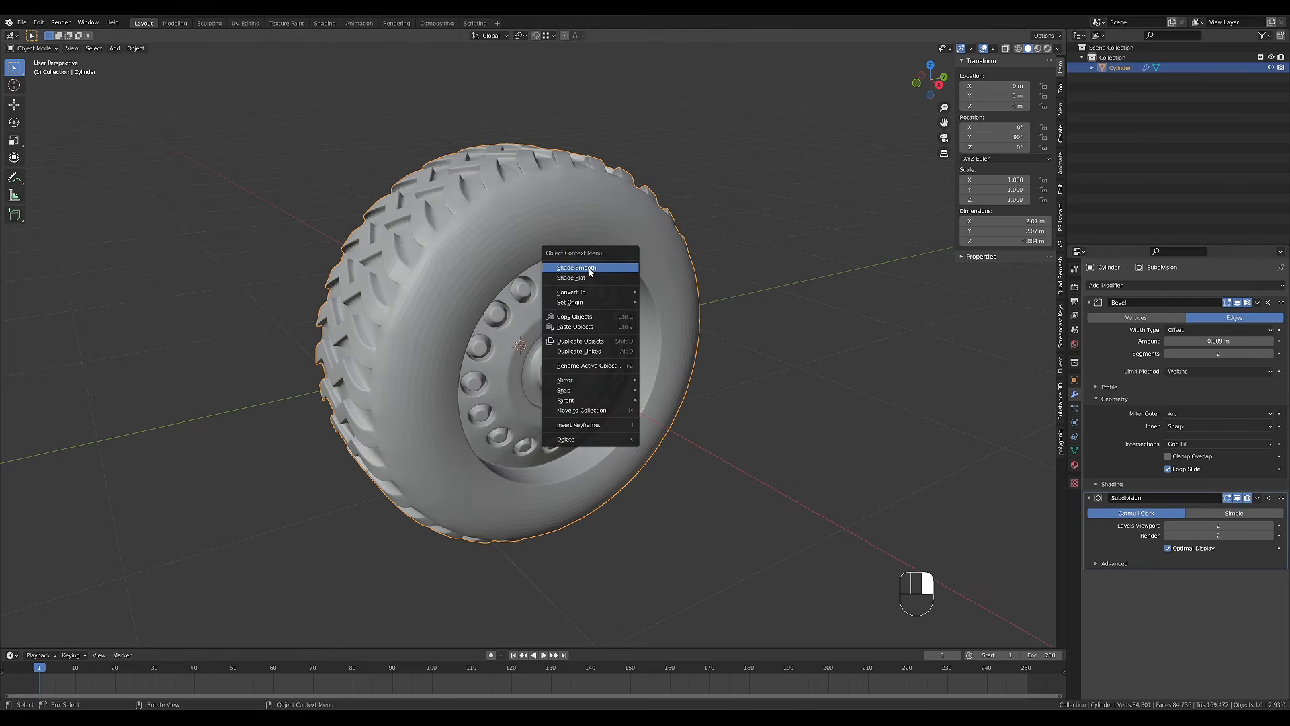
middle_click_drag(668, 378, 663, 317)
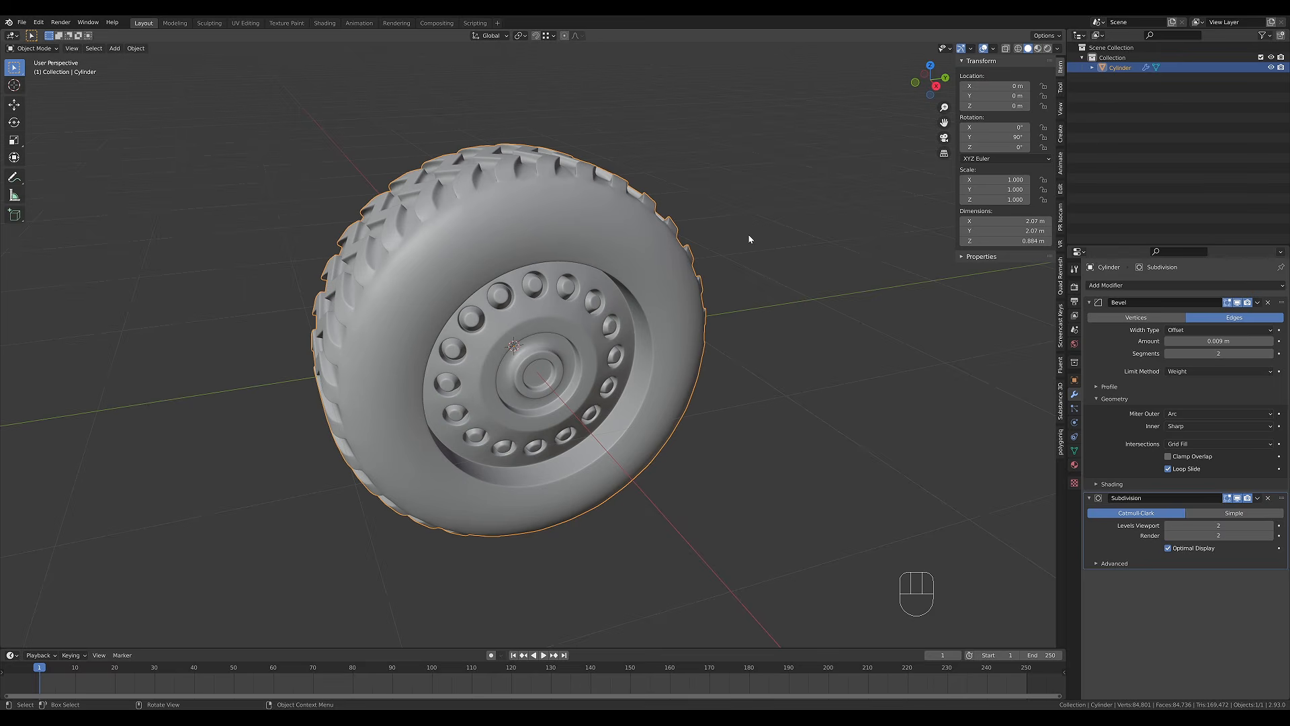
scroll(746, 254, "down", 1)
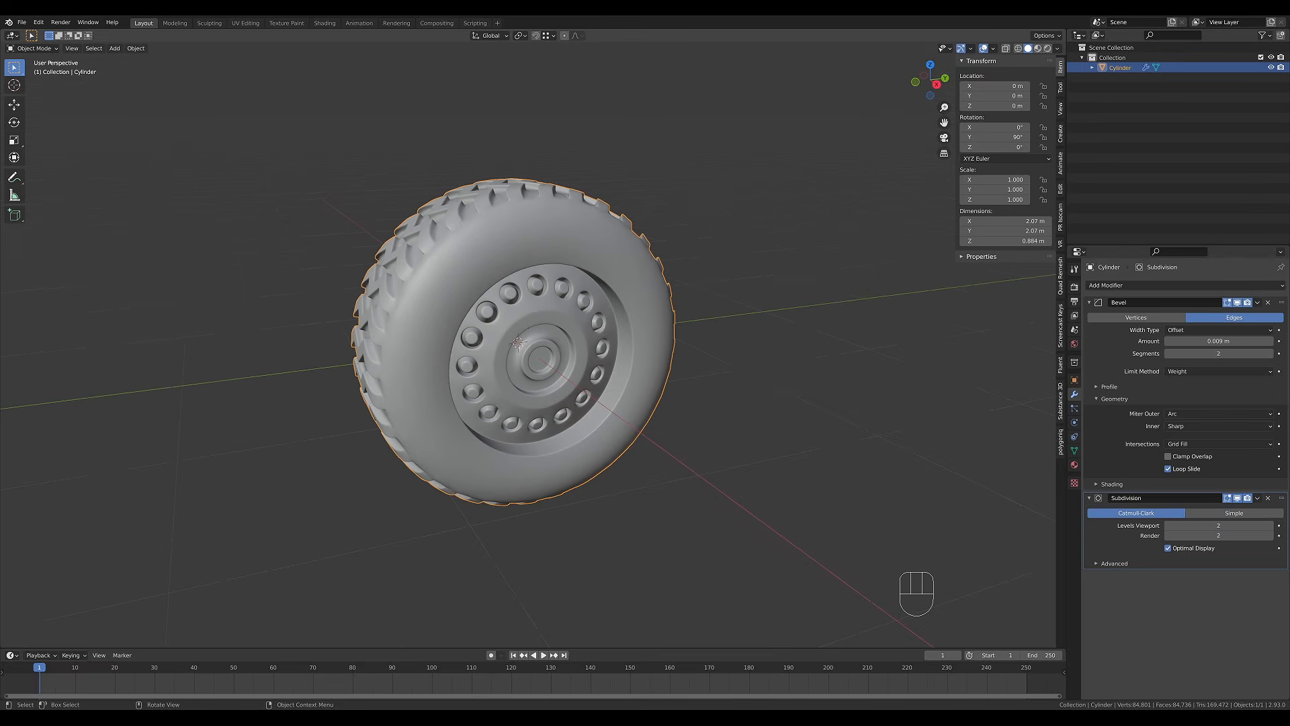